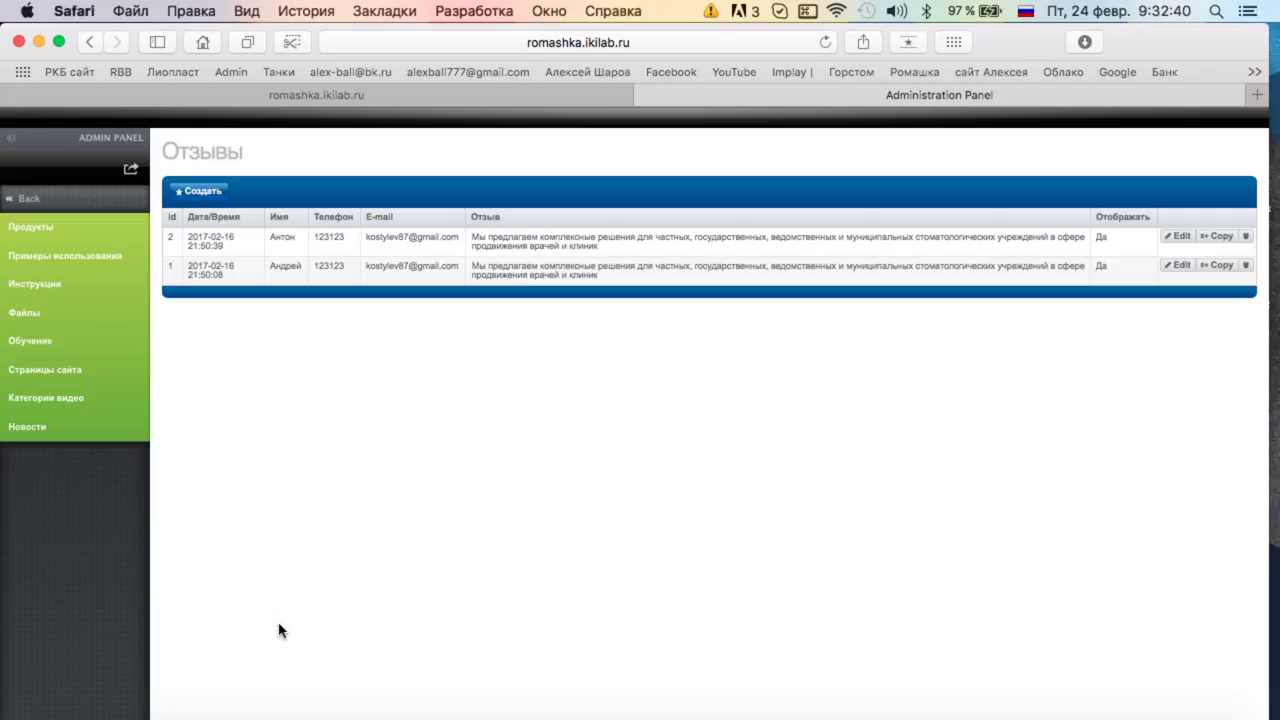
Open the products meta-tag editor from the 'Продукты' sidebar item.
click(54, 240)
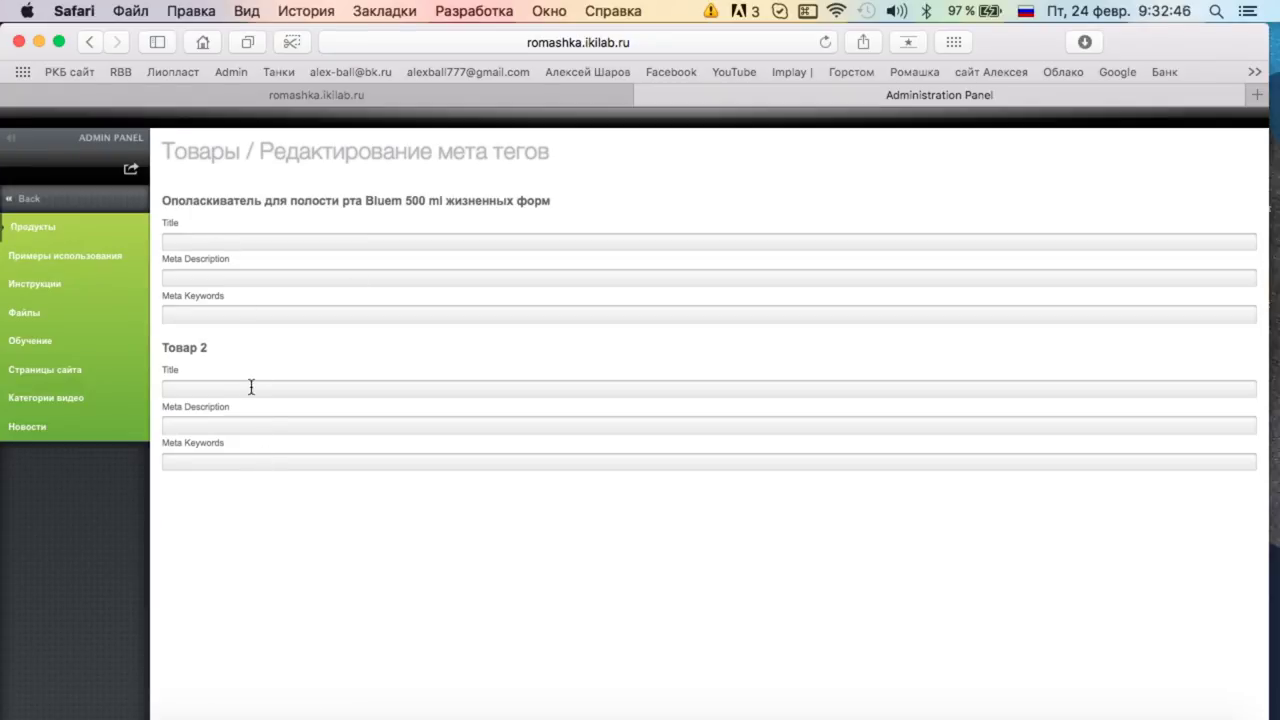
Return to the full admin section list and expand the photo ALT-tags submenu.
click(255, 240)
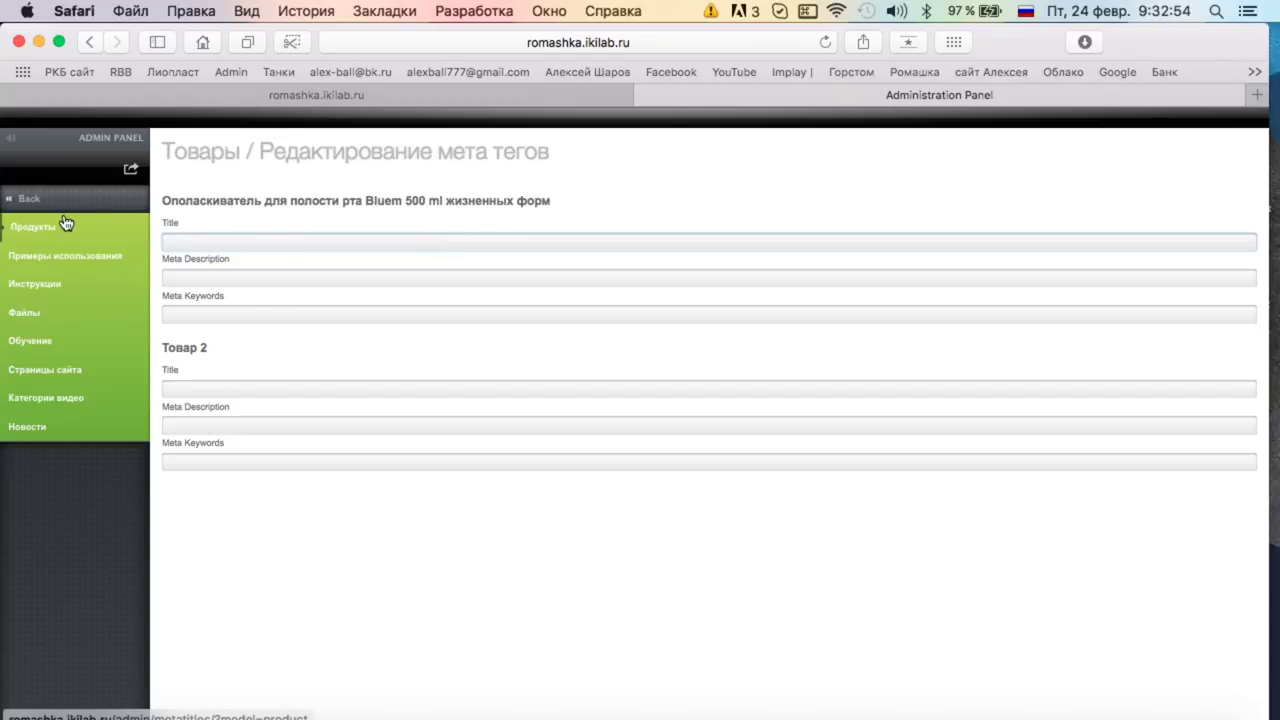
click(31, 198)
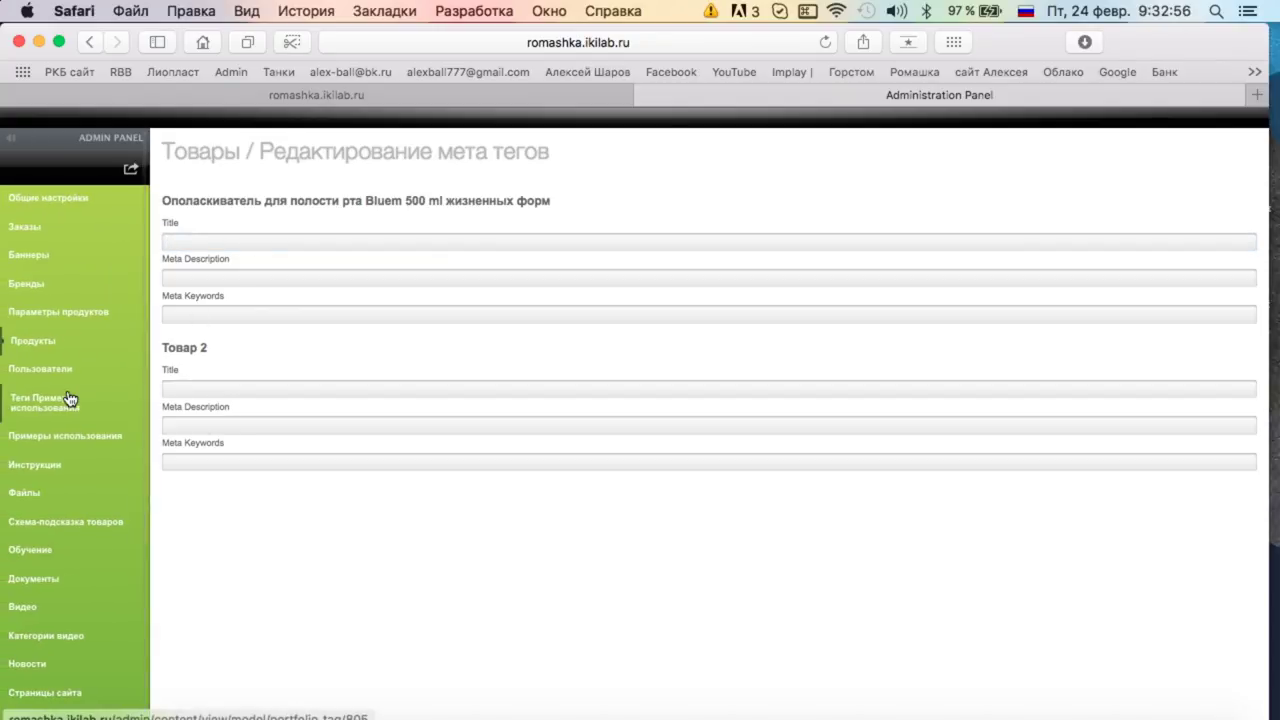
scroll(69, 400, down, 2)
click(50, 707)
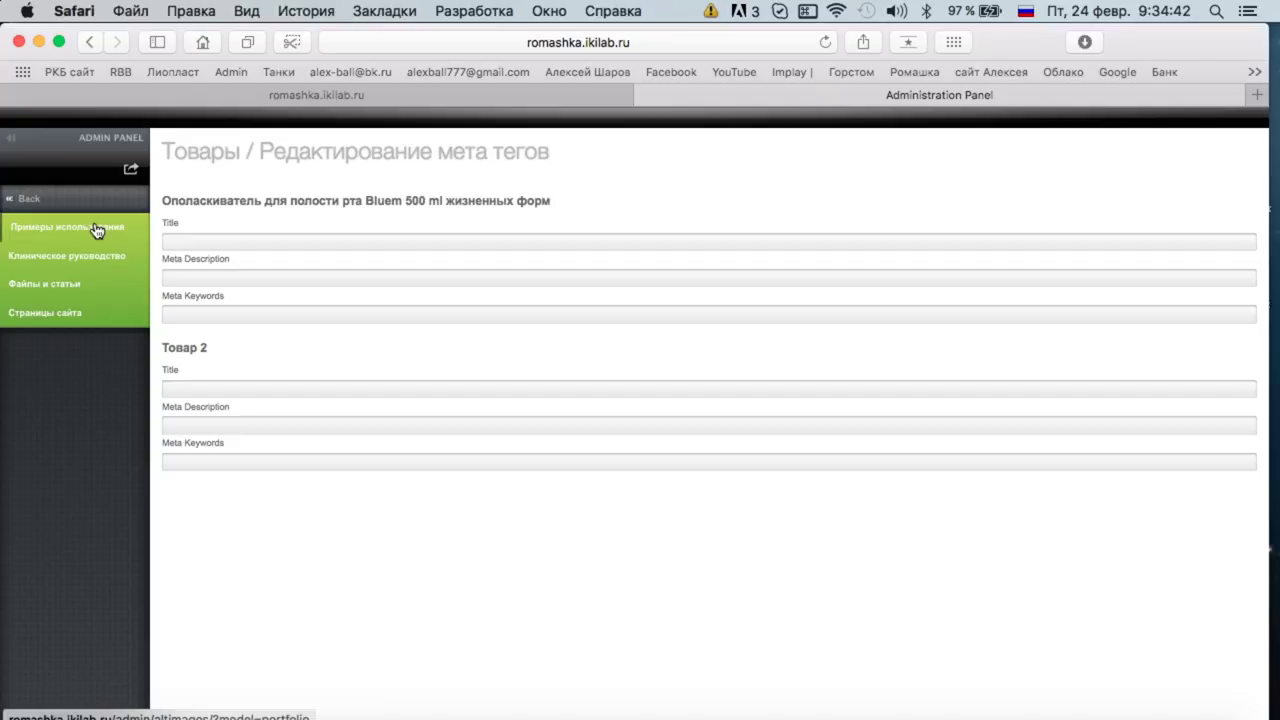
Open the 'Примеры использования' ALT-tags page and scroll through its photo cases.
scroll(94, 514, down, 3)
click(46, 707)
click(31, 224)
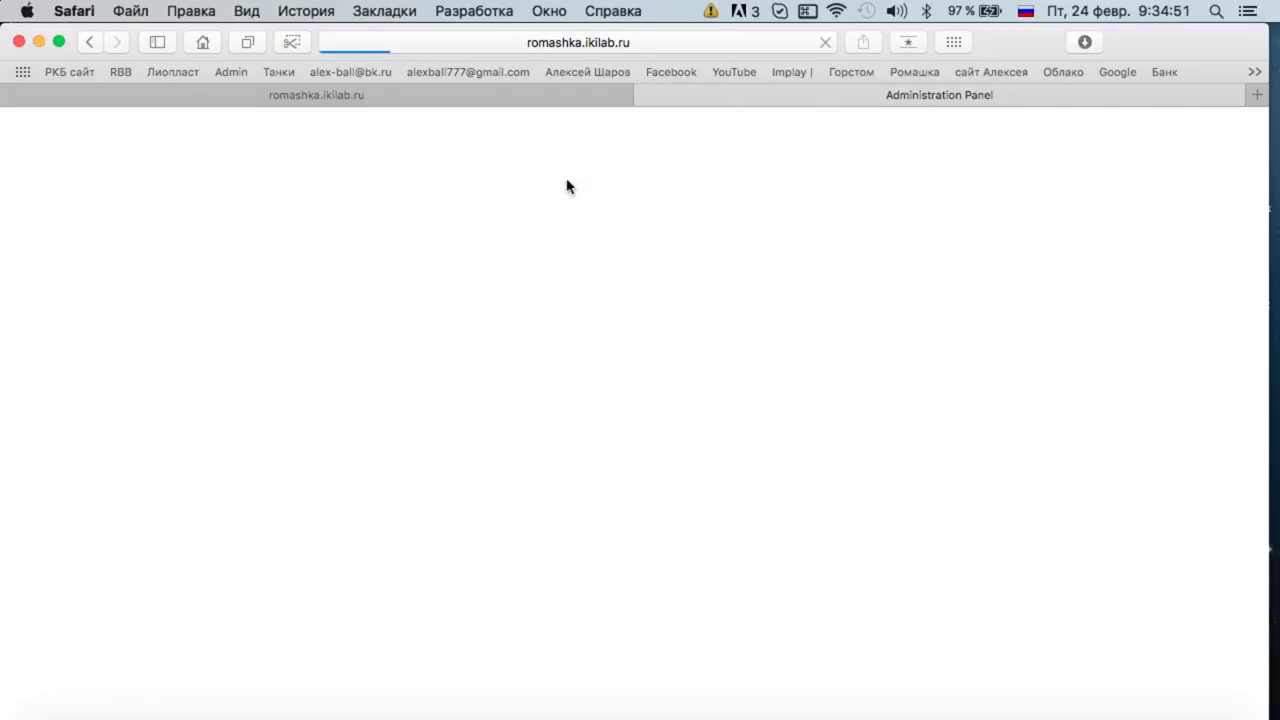
scroll(344, 304, down, 3)
scroll(344, 305, up, 3)
scroll(344, 305, down, 10)
scroll(344, 305, up, 10)
scroll(344, 305, down, 5)
scroll(343, 305, up, 5)
scroll(343, 305, down, 3)
scroll(343, 305, up, 3)
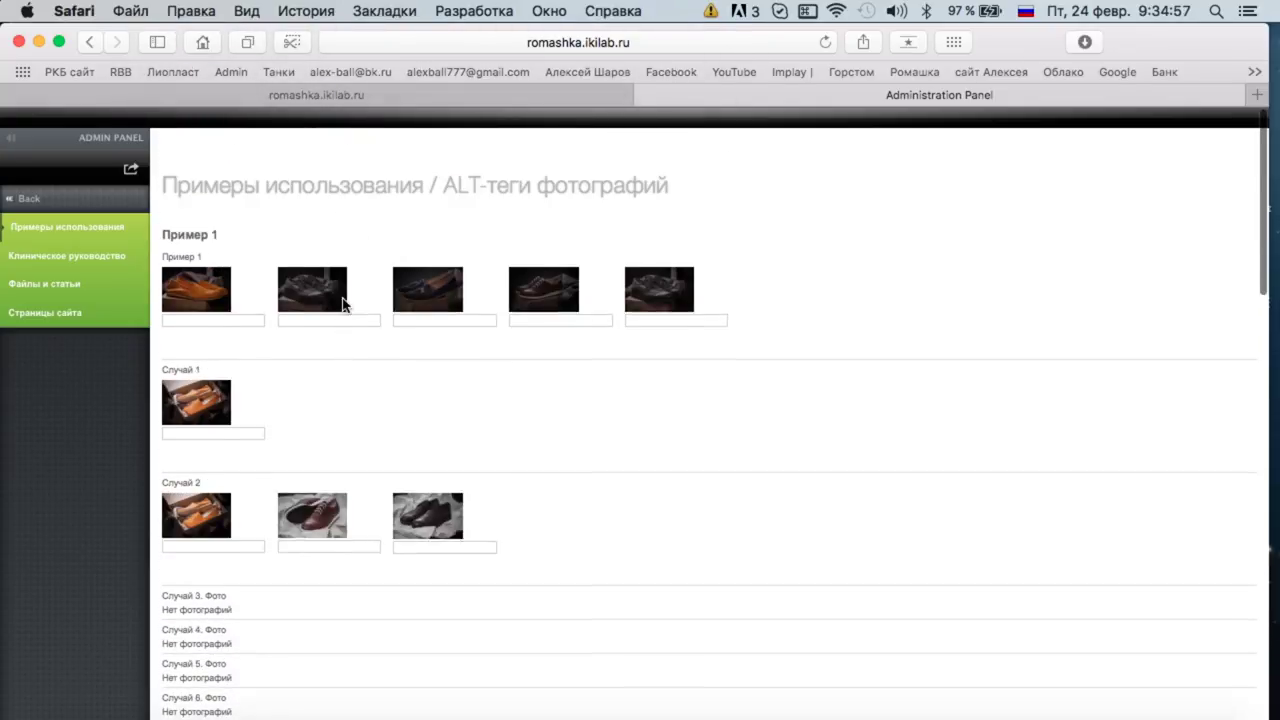
scroll(343, 305, down, 1)
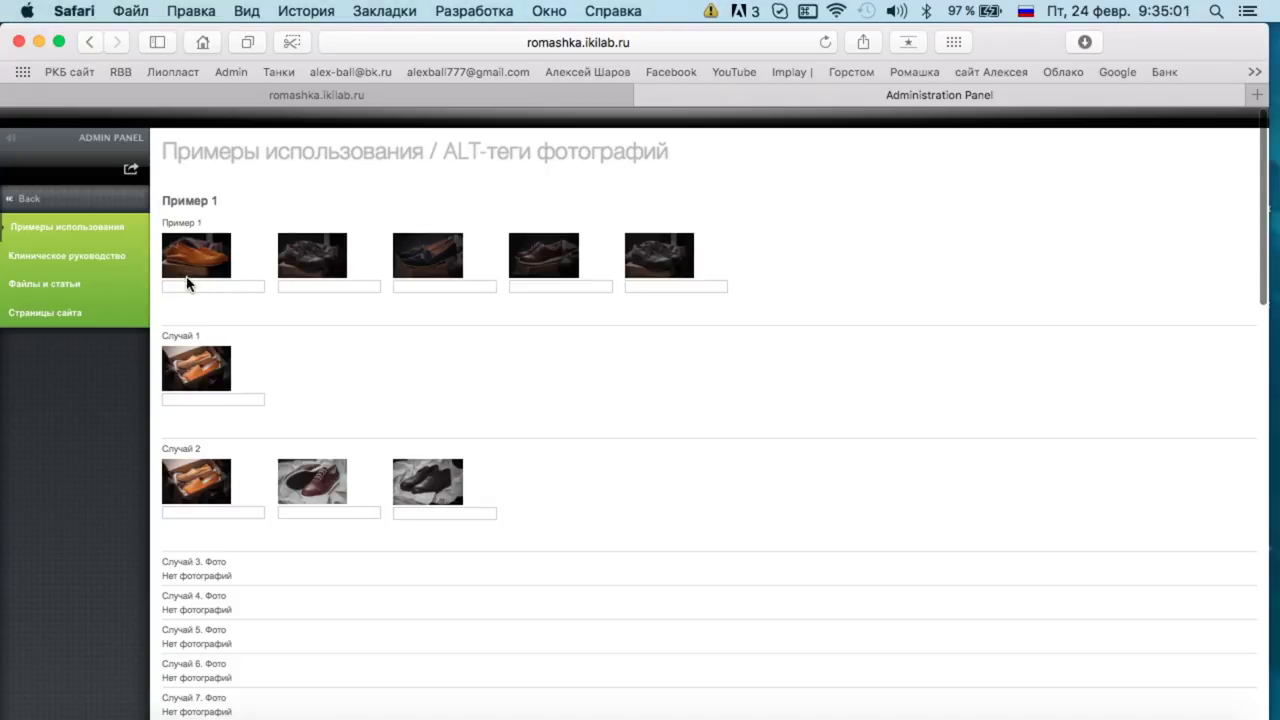
scroll(380, 514, down, 5)
scroll(380, 520, up, 4)
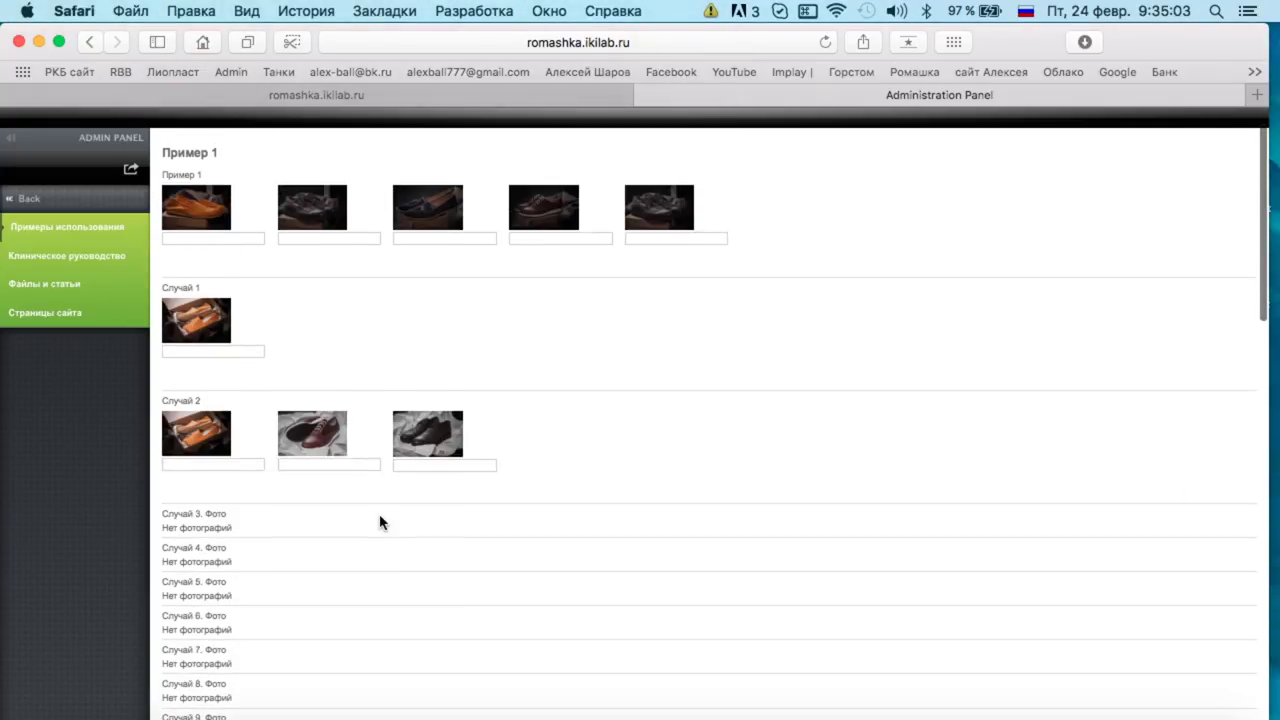
scroll(380, 521, down, 5)
scroll(380, 521, up, 3)
scroll(380, 521, down, 4)
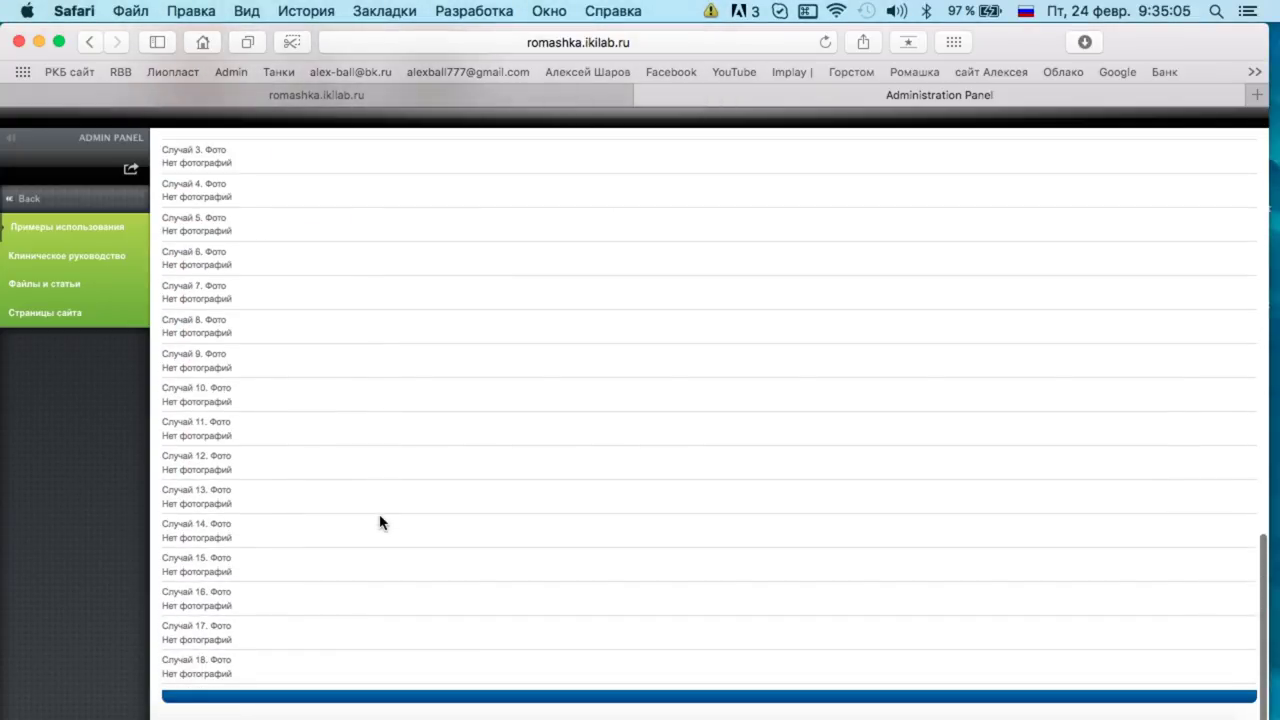
scroll(380, 521, up, 10)
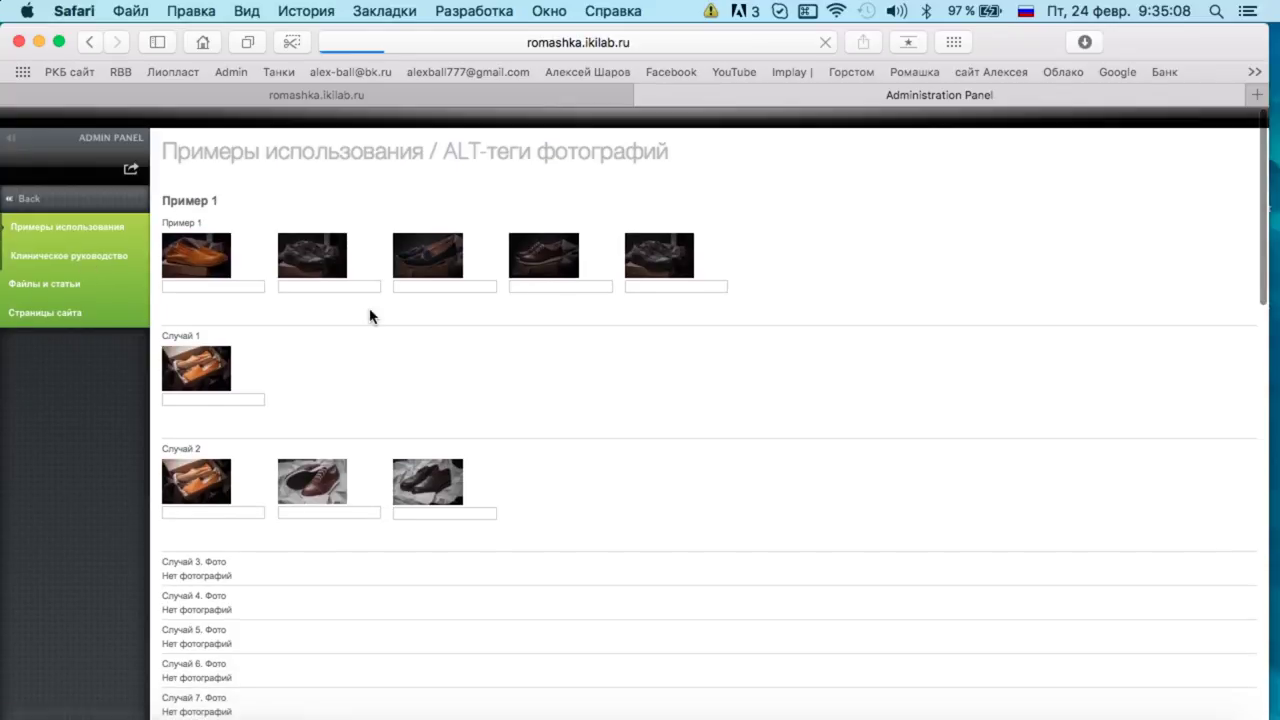
Reload the page and open the 'Файлы и статьи' ALT-tags section.
key(super+r)
scroll(551, 391, down, 10)
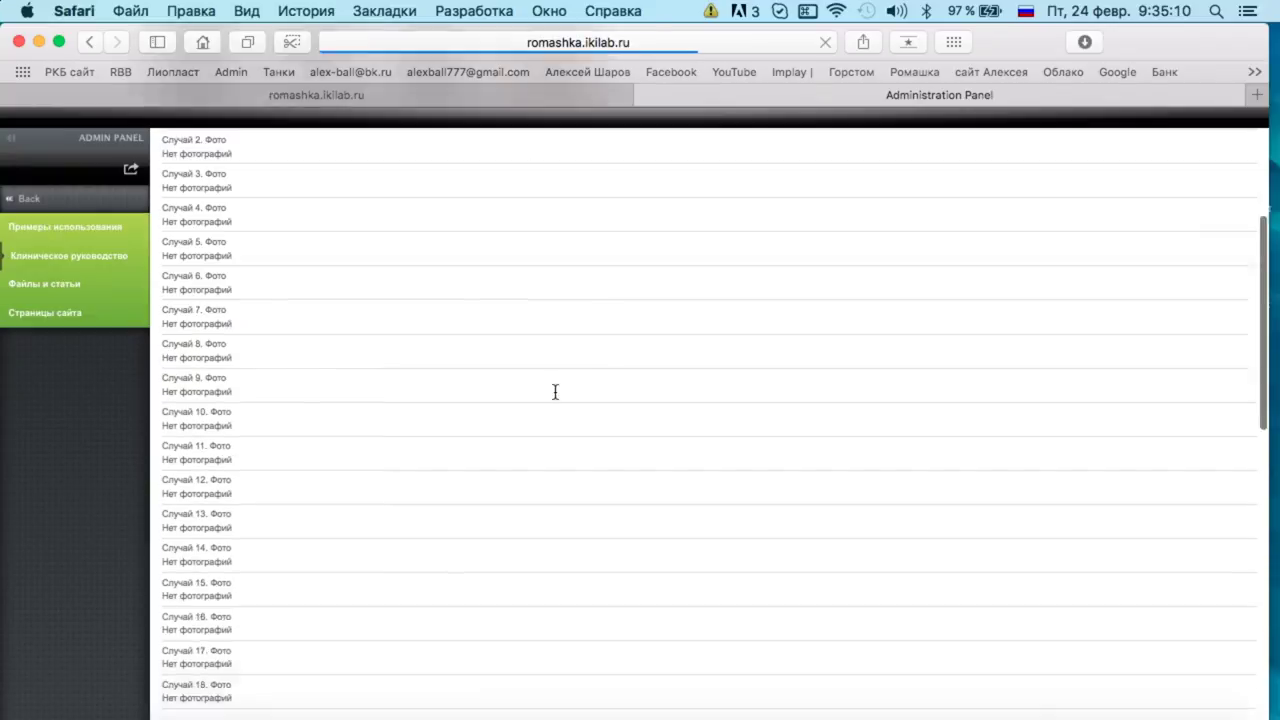
scroll(555, 391, down, 5)
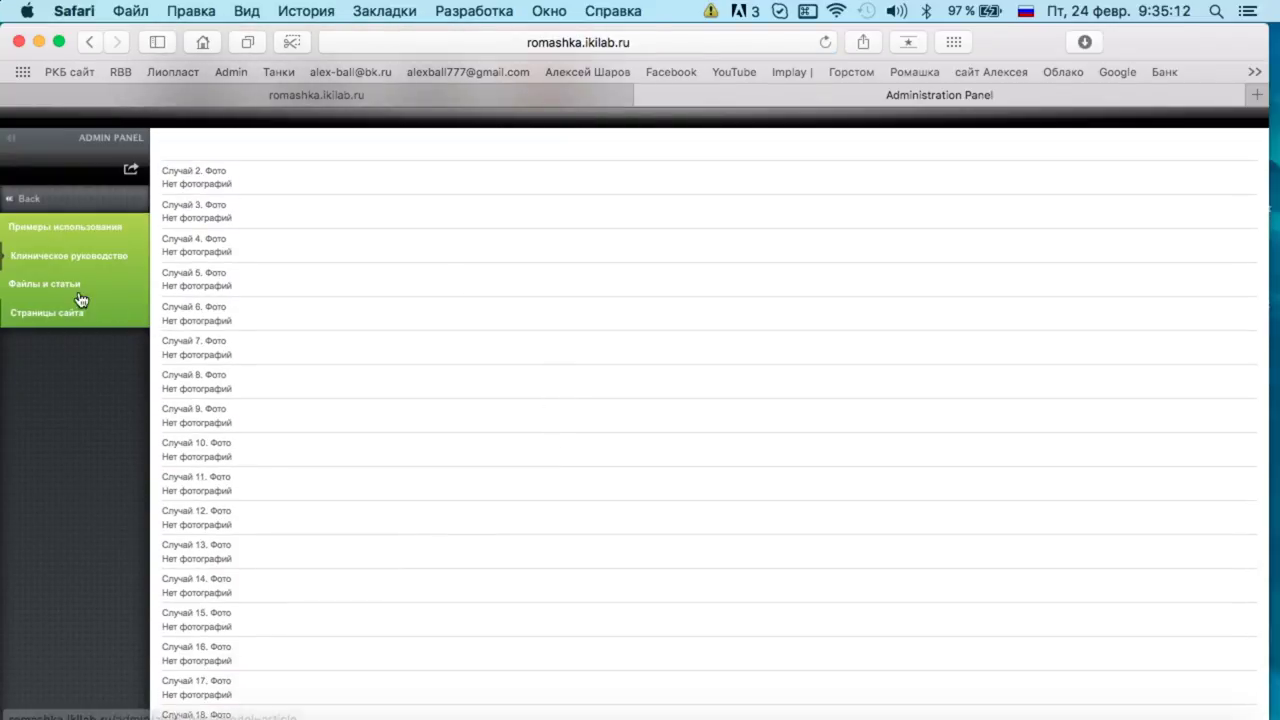
click(78, 290)
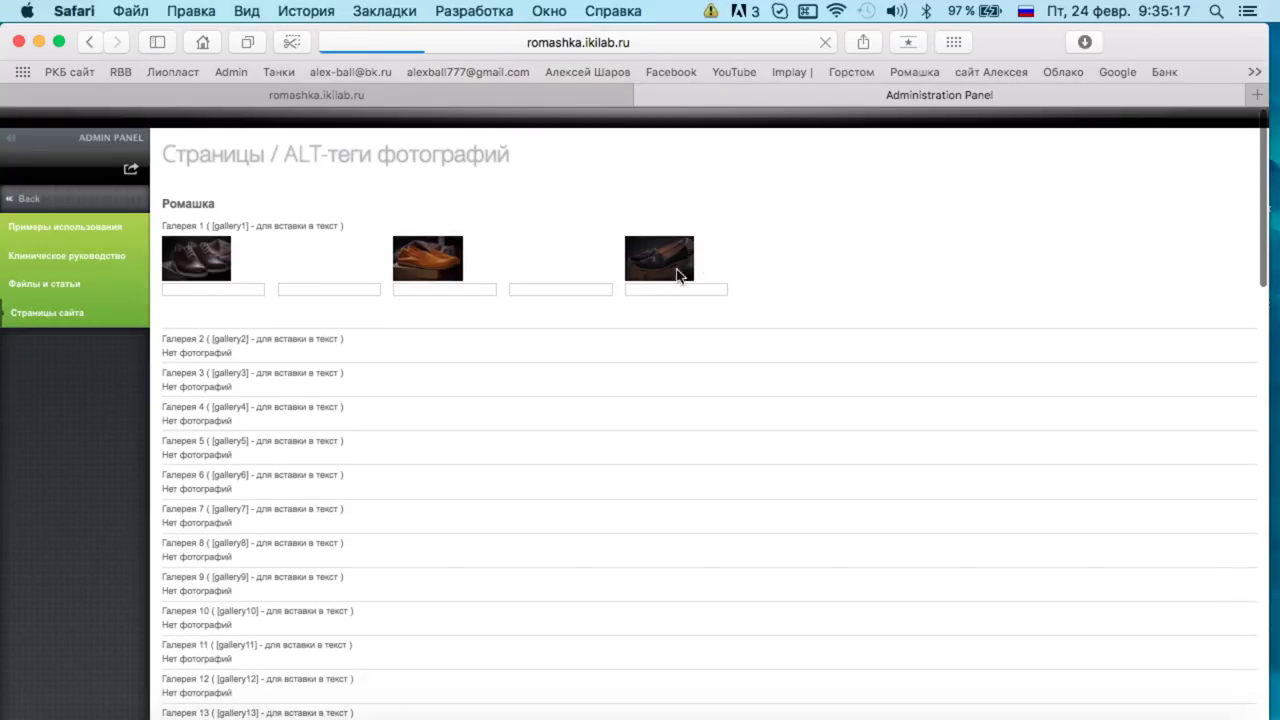
Go back to the Administration Panel and open 'Общие настройки' (ID: 1).
click(28, 198)
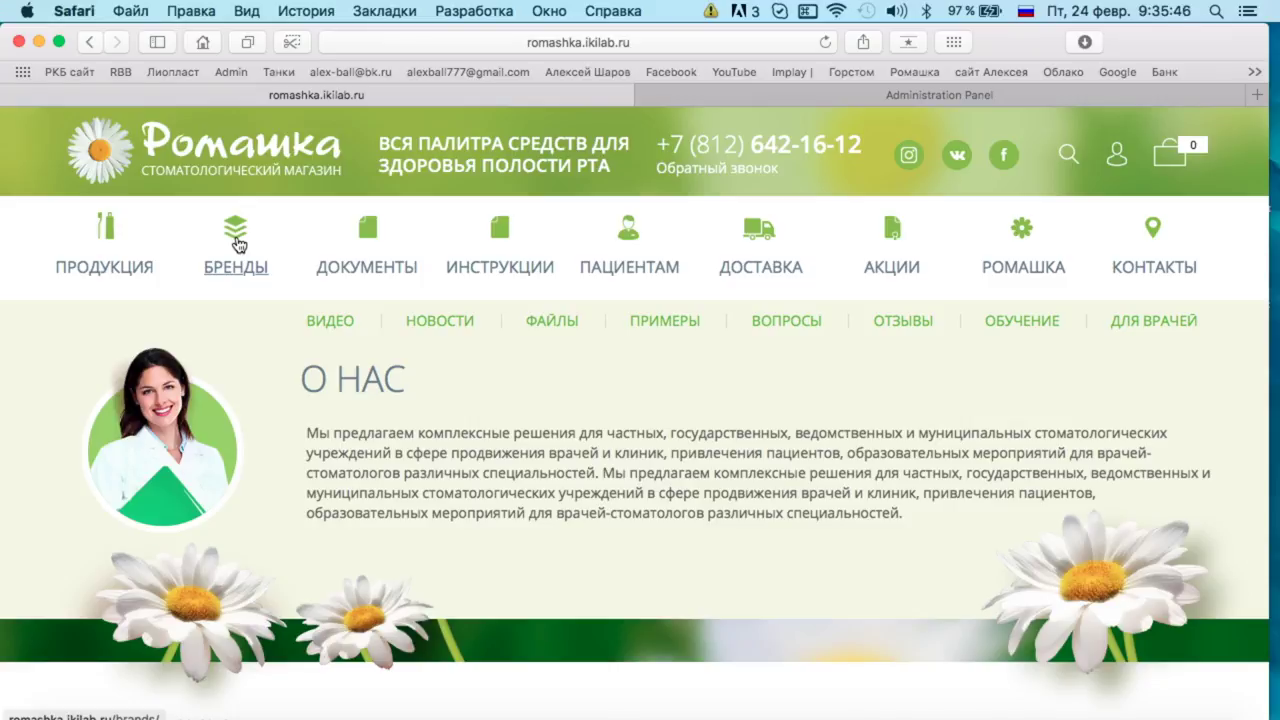
click(759, 97)
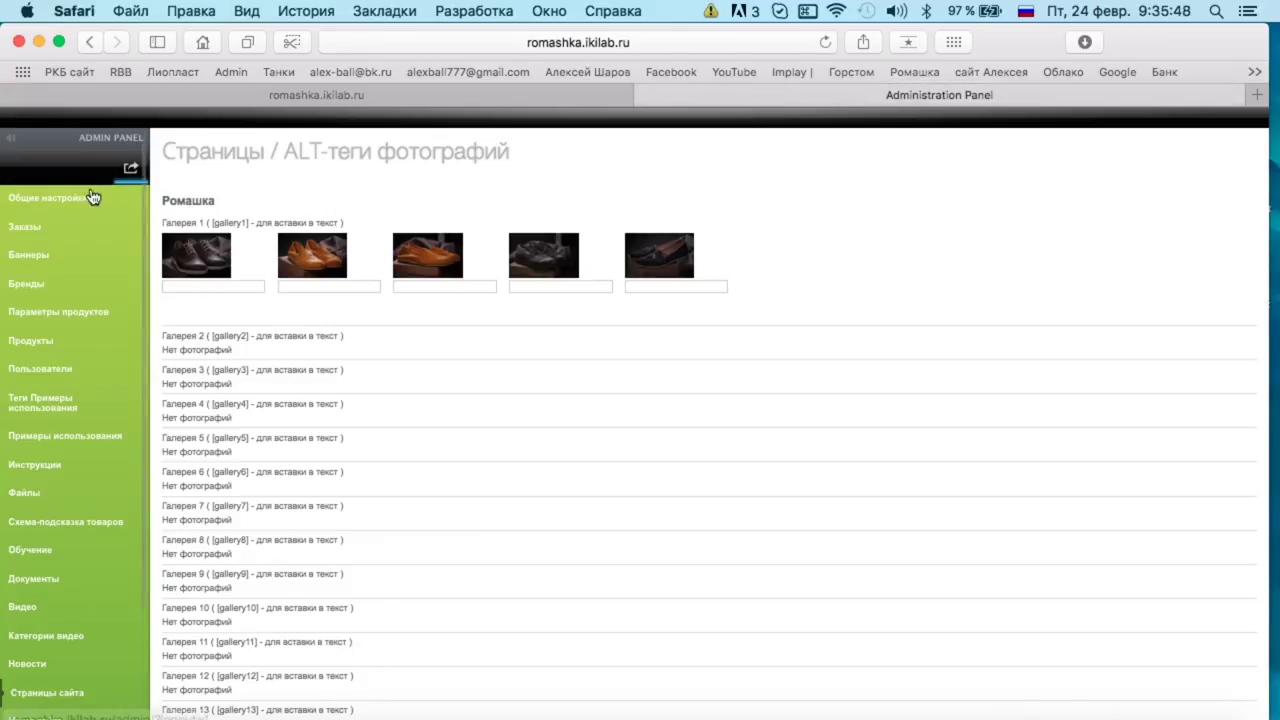
click(57, 200)
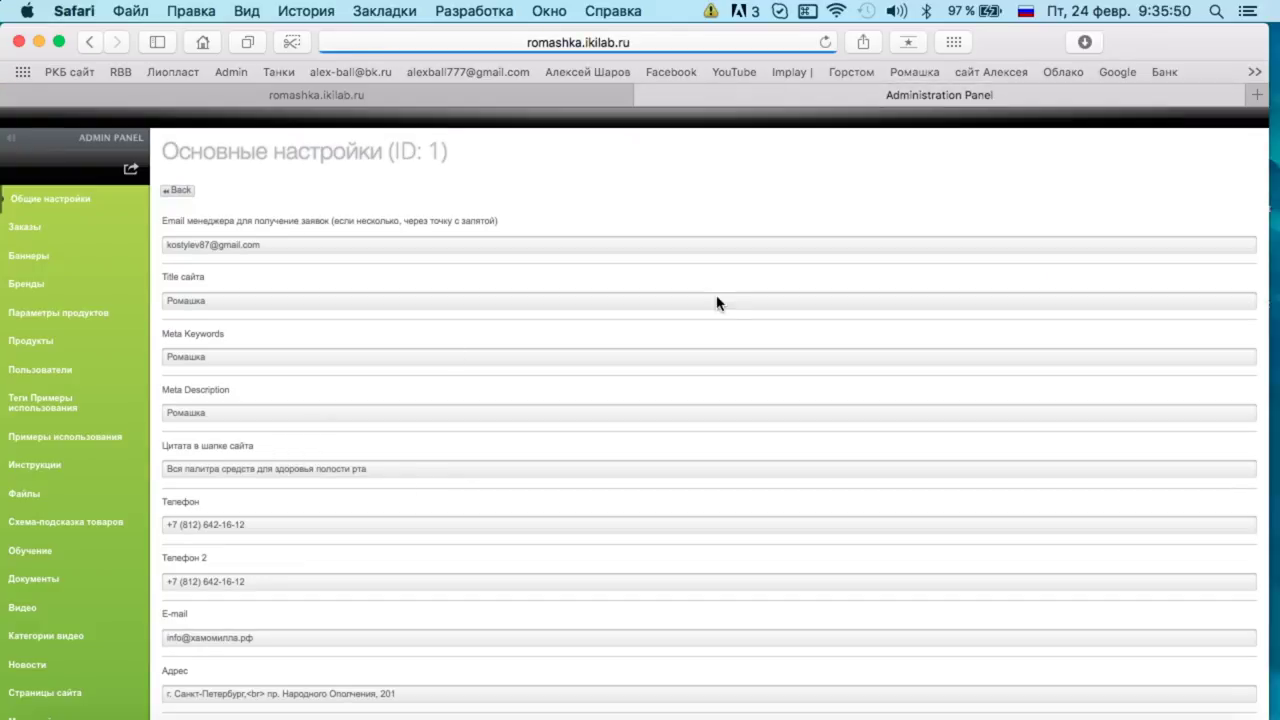
Clear the manager Email field and enter the two manager e-mail addresses.
click(349, 244)
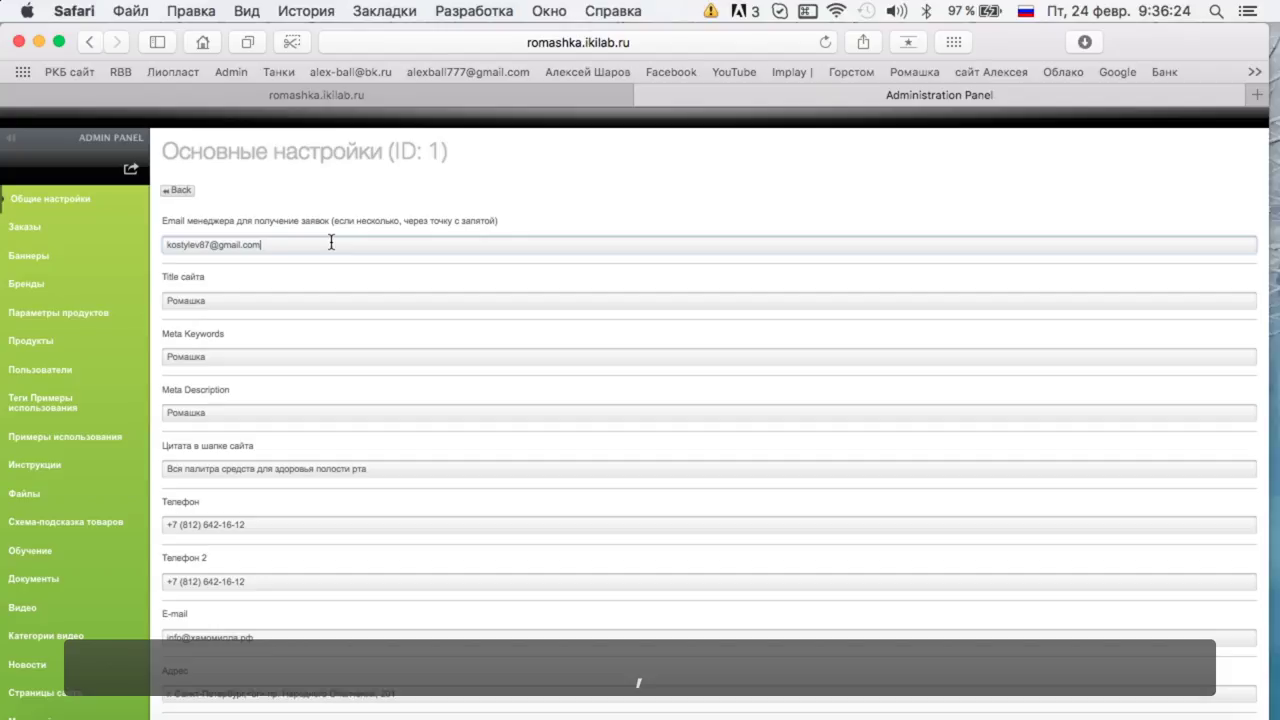
double_click(190, 244)
key(BackSpace)
triple_click(250, 245)
key(BackSpace)
key(ctrl+space)
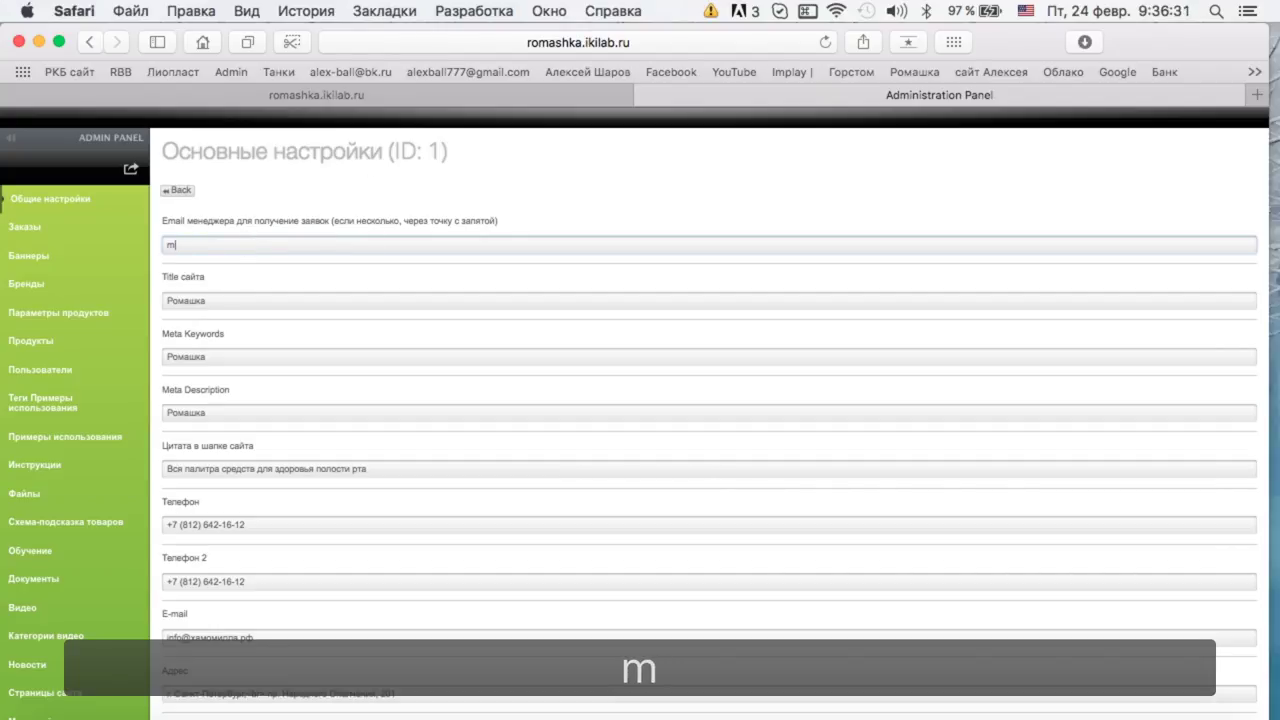
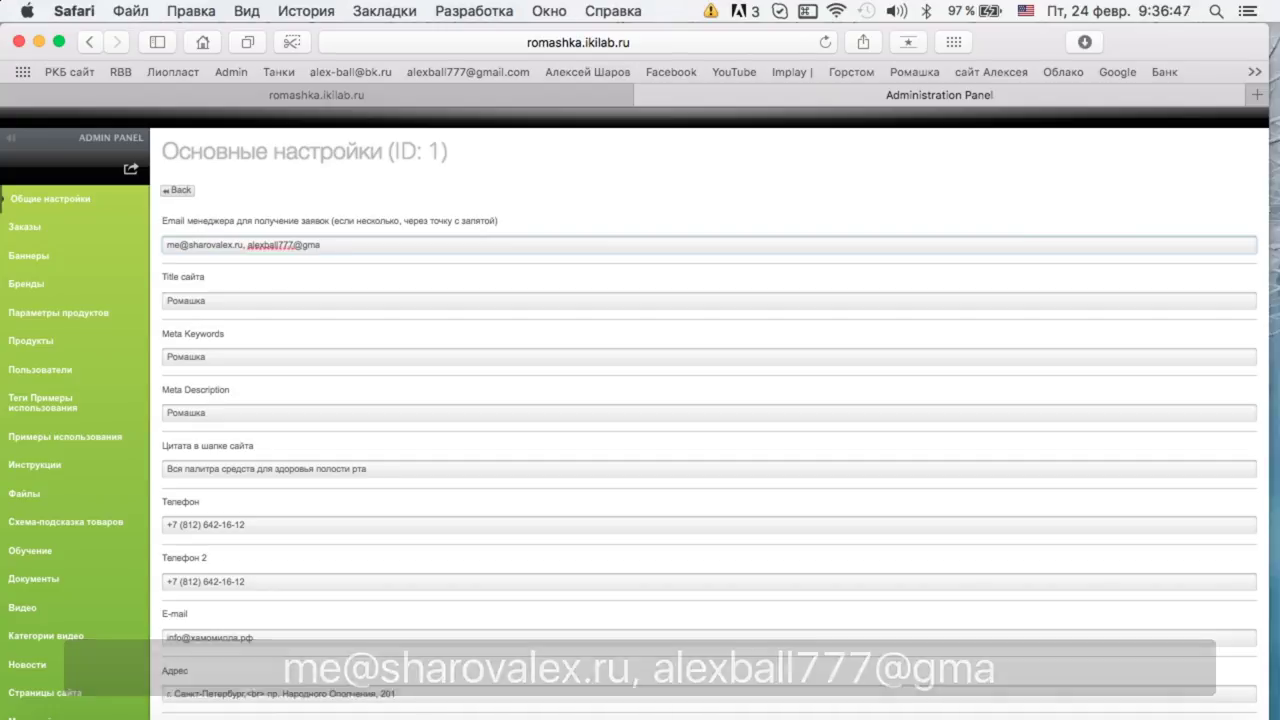
key(super+equal)
key(super+equal)
key(super+equal)
key(super+equal)
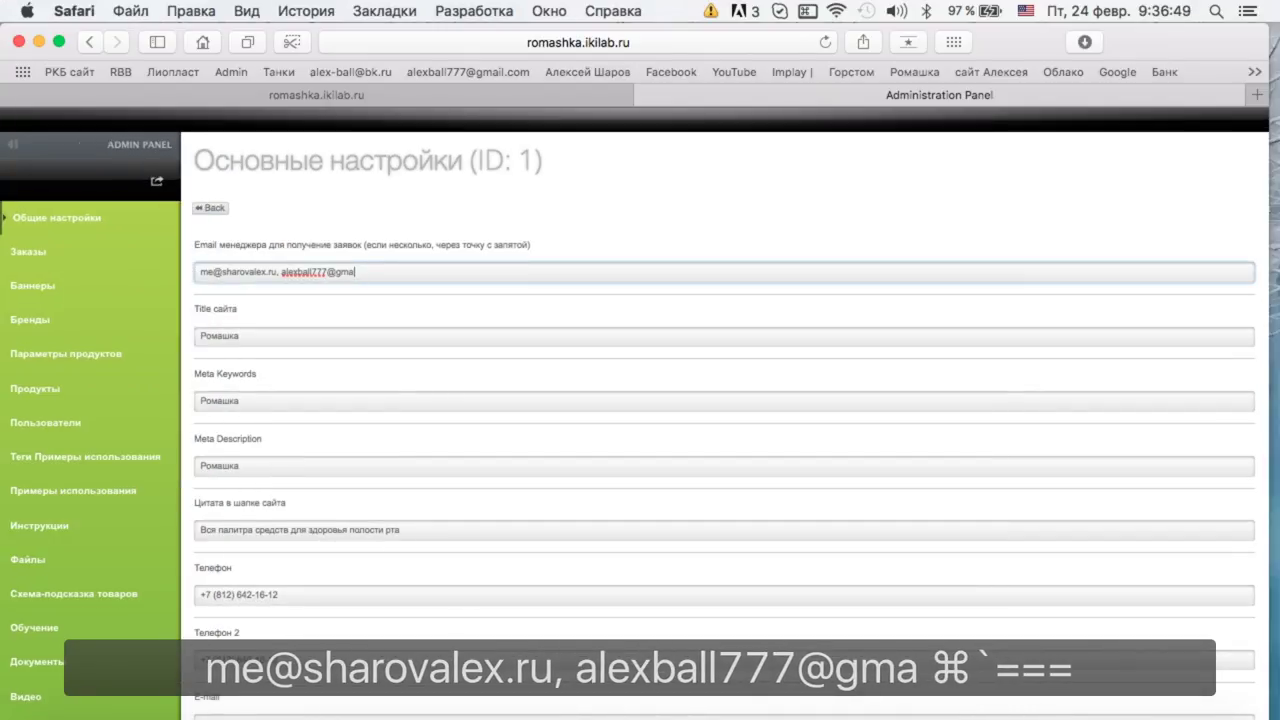
key(super+equal)
key(super+equal)
key(super+minus)
key(super+minus)
key(super+minus)
key(super+minus)
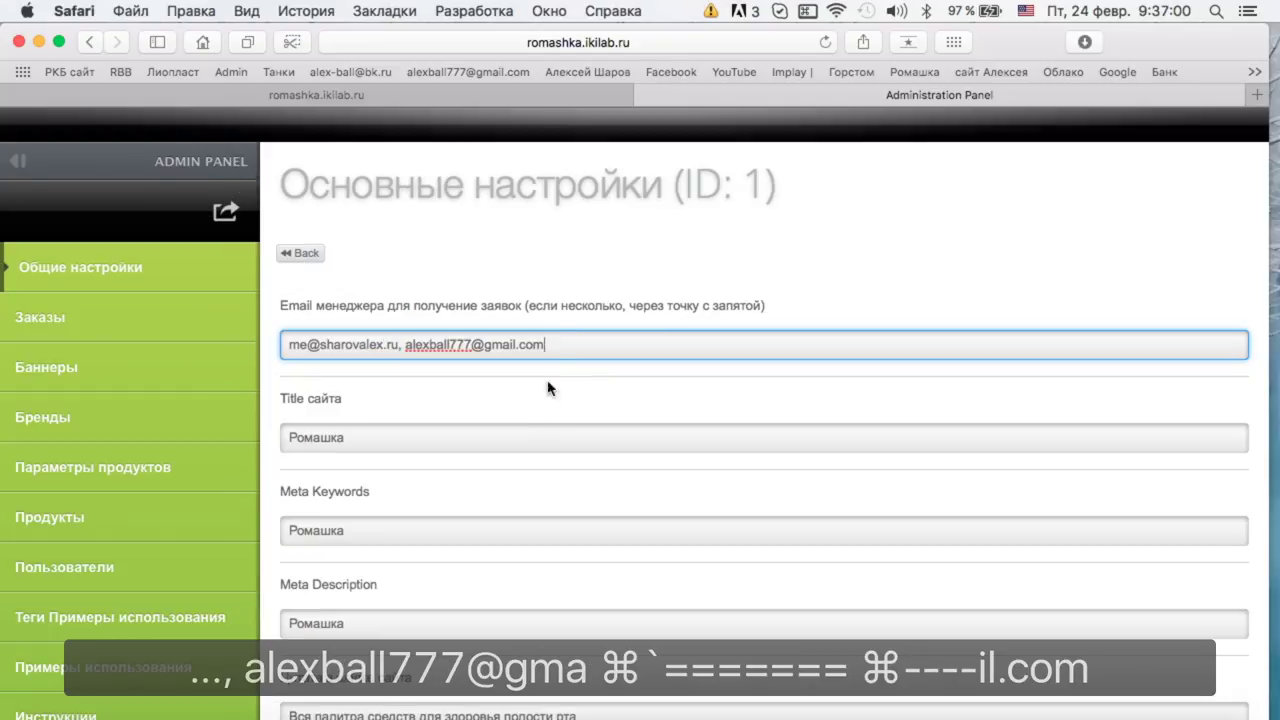
Replace the comma between the two manager addresses with a semicolon.
click(405, 344)
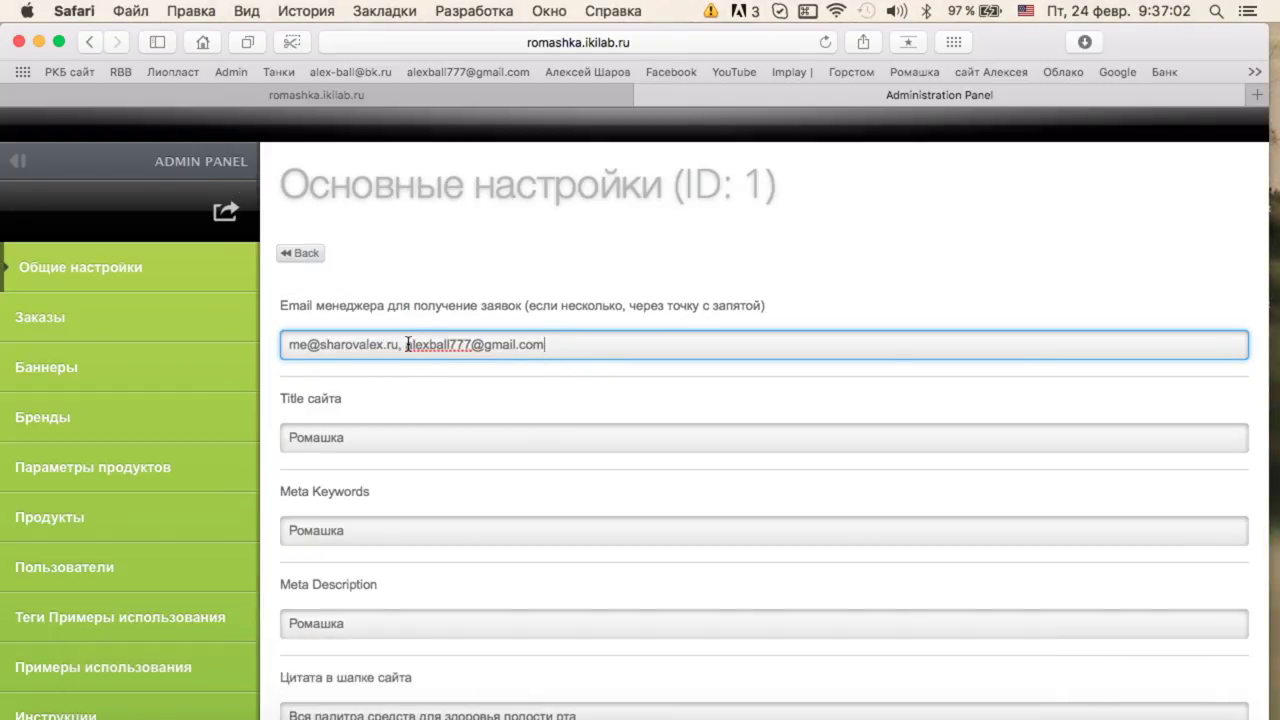
key(BackSpace)
key(BackSpace)
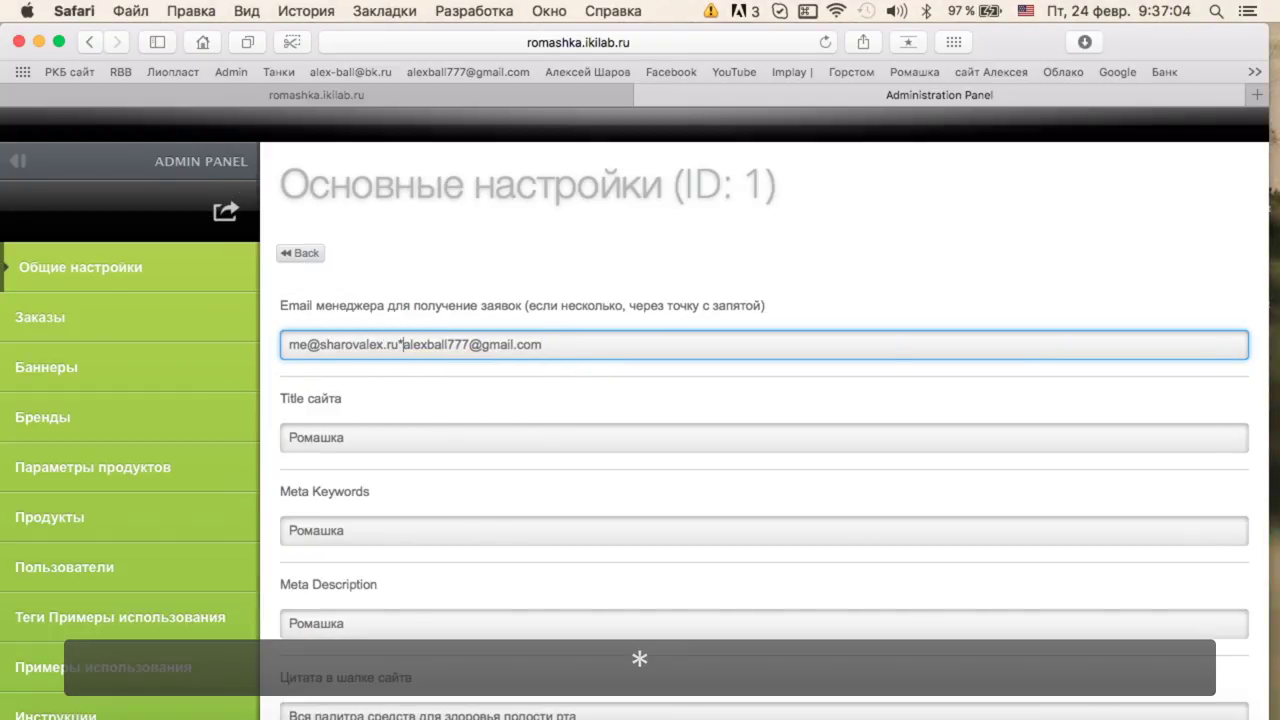
text(;)
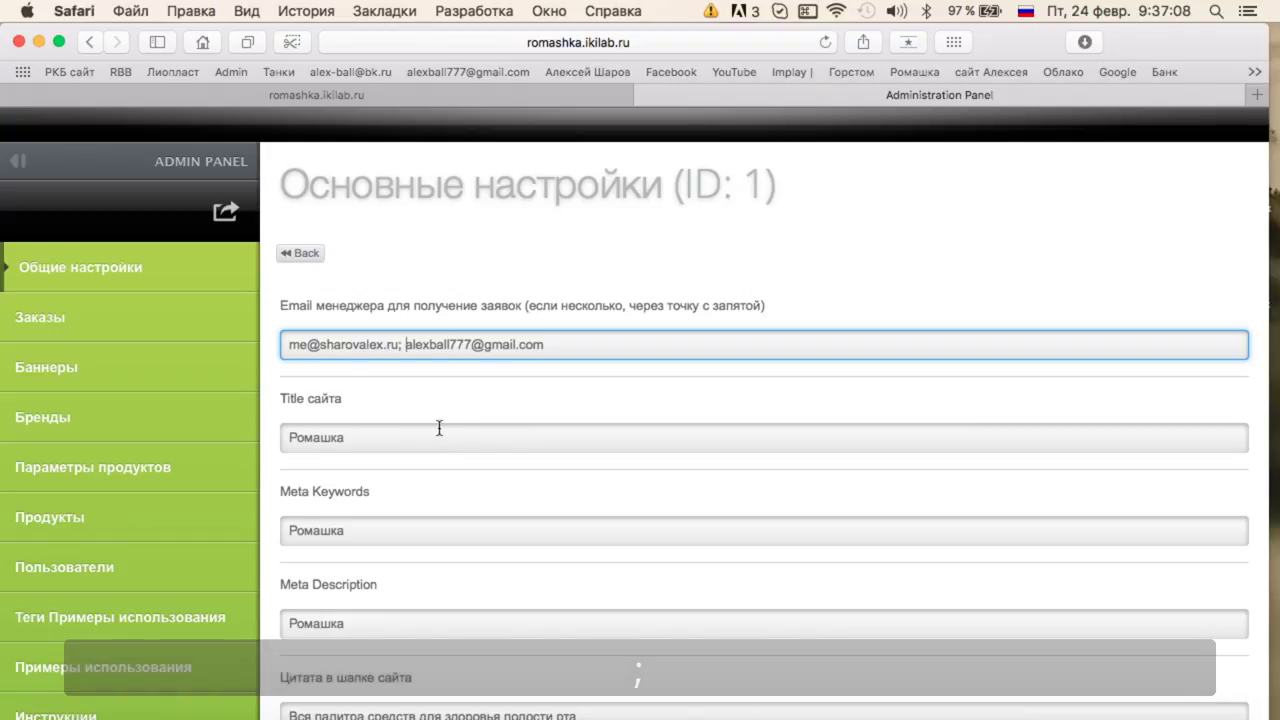
scroll(683, 373, down, 2)
scroll(683, 373, down, 1)
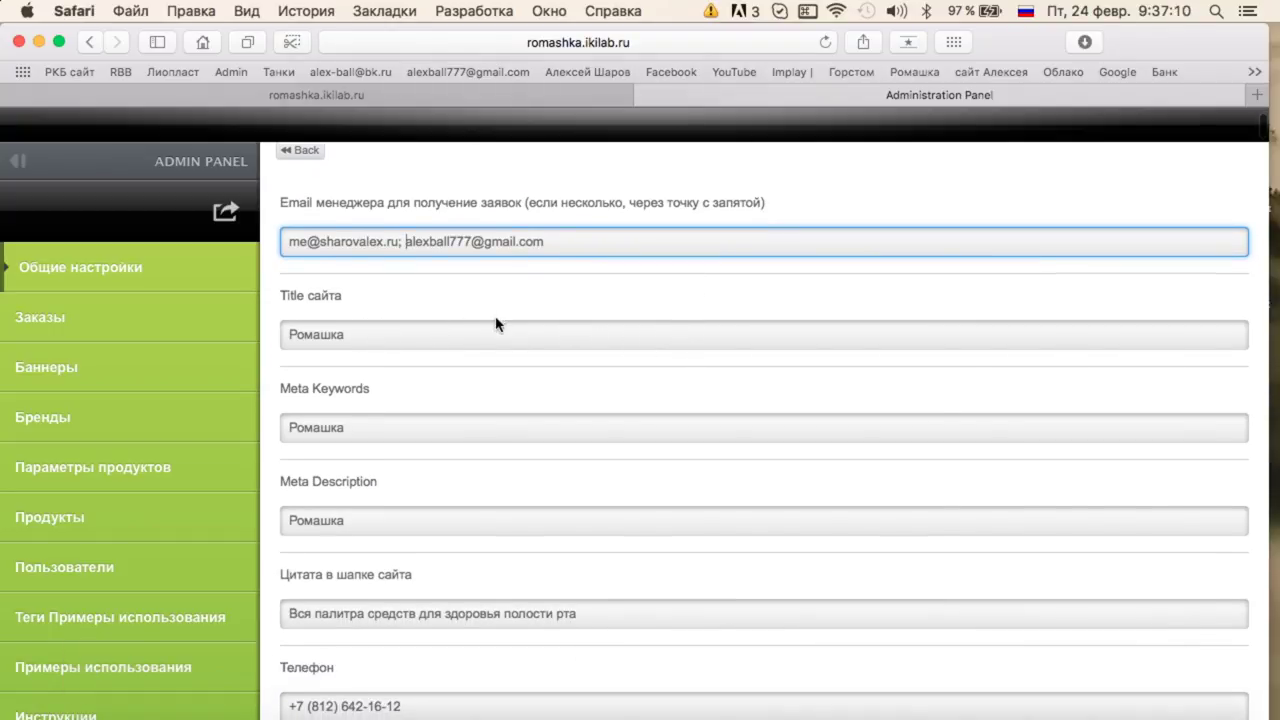
click(450, 337)
Replace the site title 'Ромашка' with the hygiene and dental products description, fixing typos.
key(super+a)
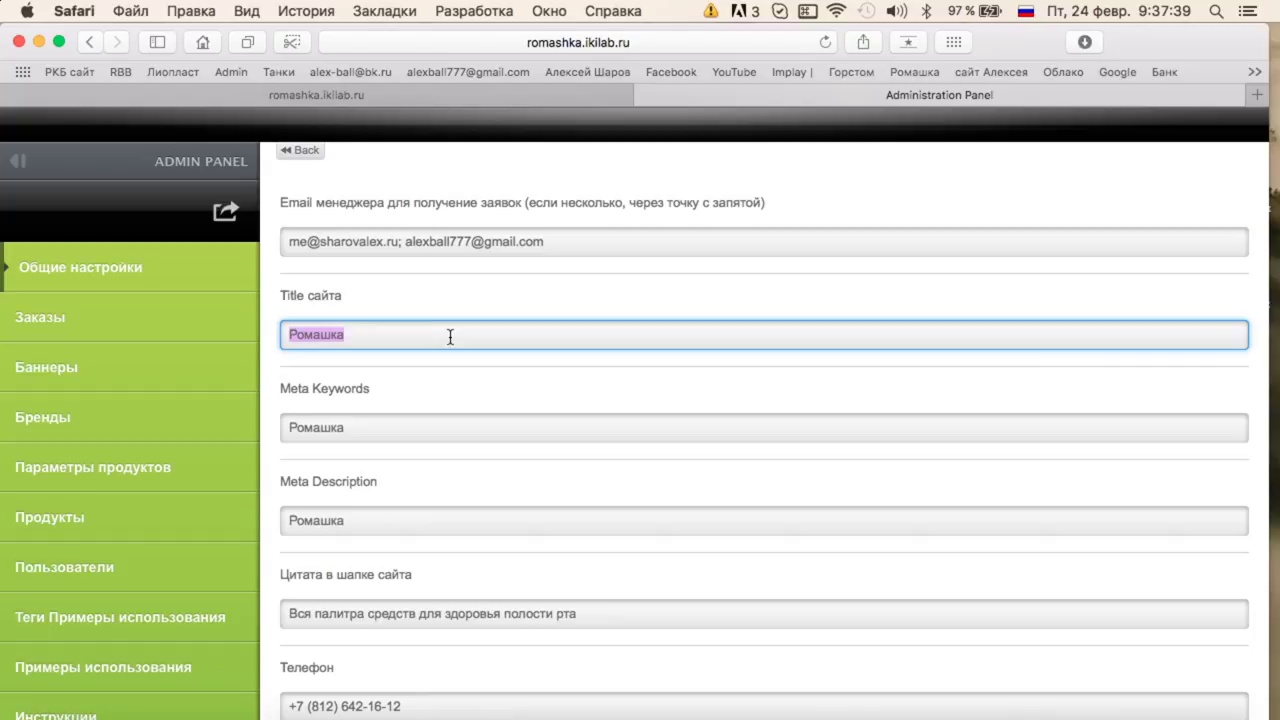
text(Гигиеические и)
key(BackSpace)
text(товары и стоматологические продукты для домашнего и )
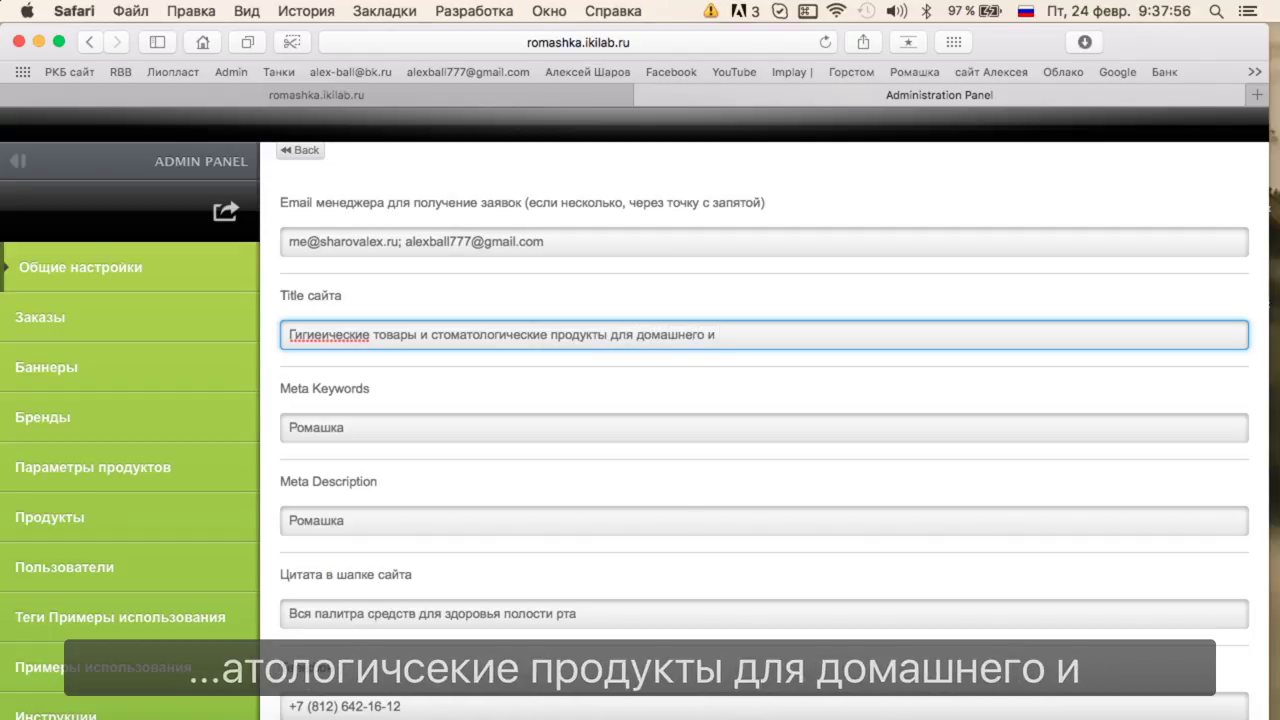
text(кабентного)
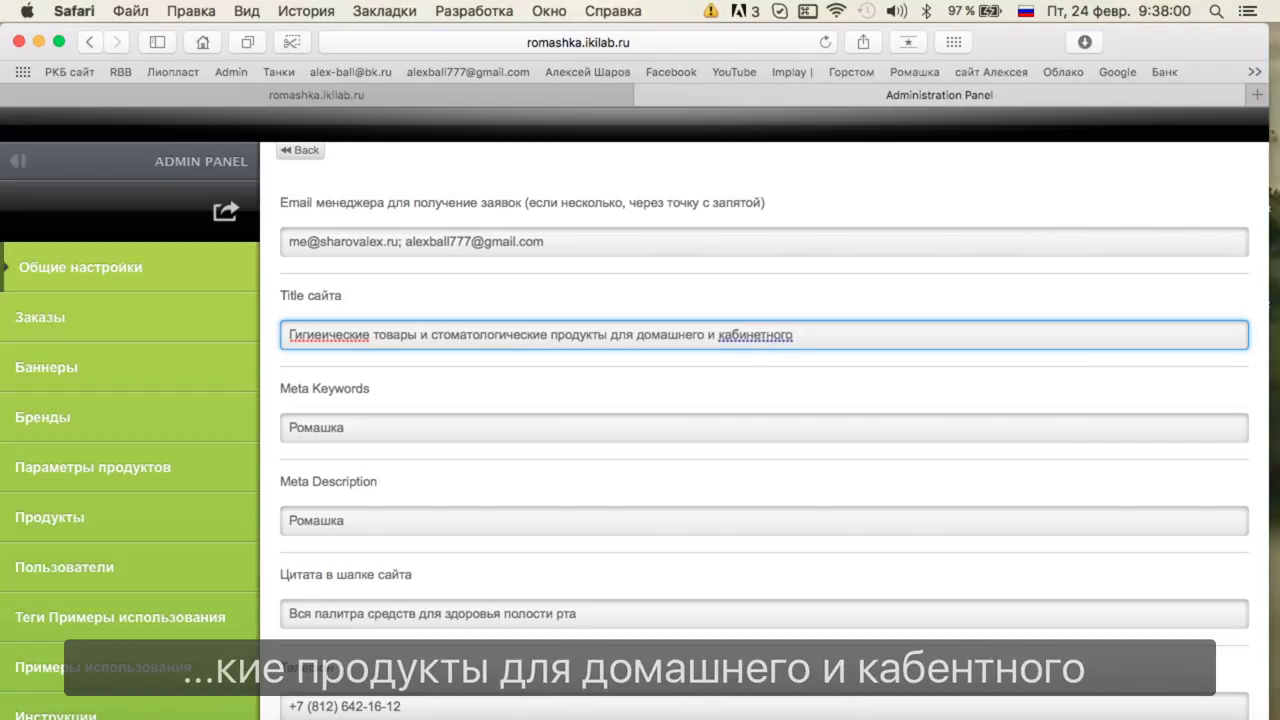
text( использвоания )
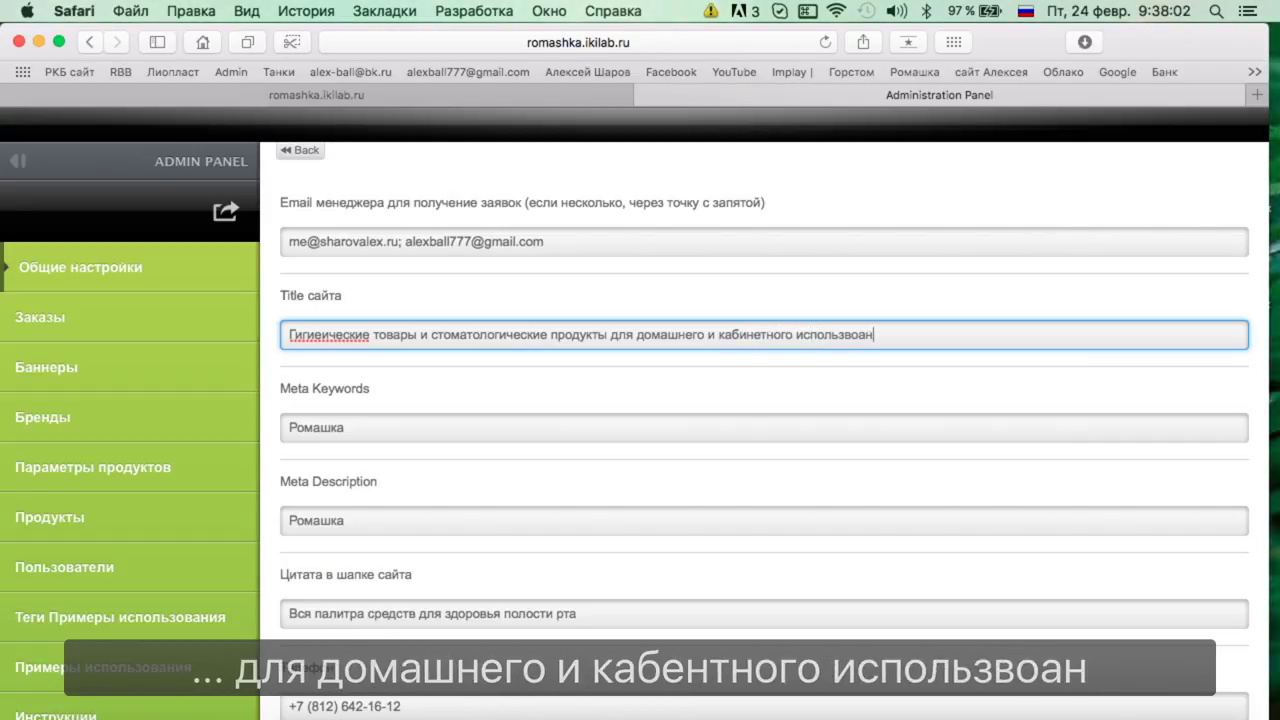
text(известы)
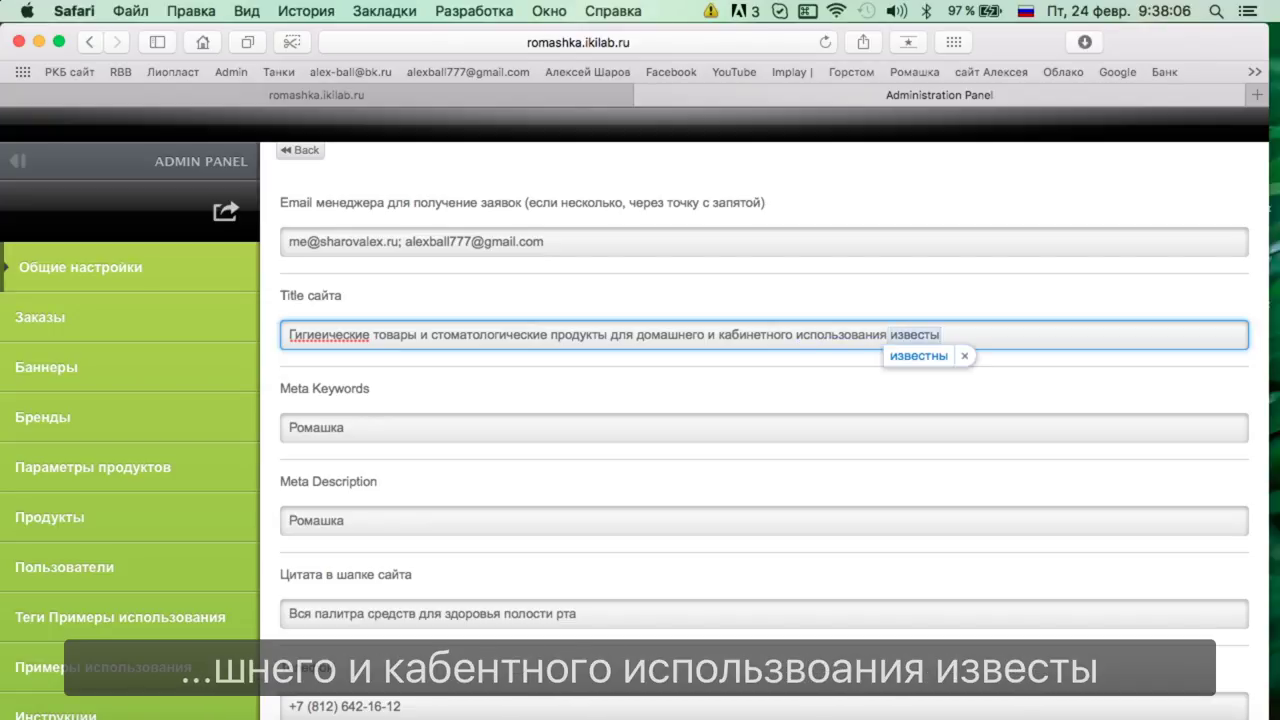
key(BackSpace)
key(BackSpace)
key(BackSpace)
key(BackSpace)
key(BackSpace)
key(BackSpace)
key(BackSpace)
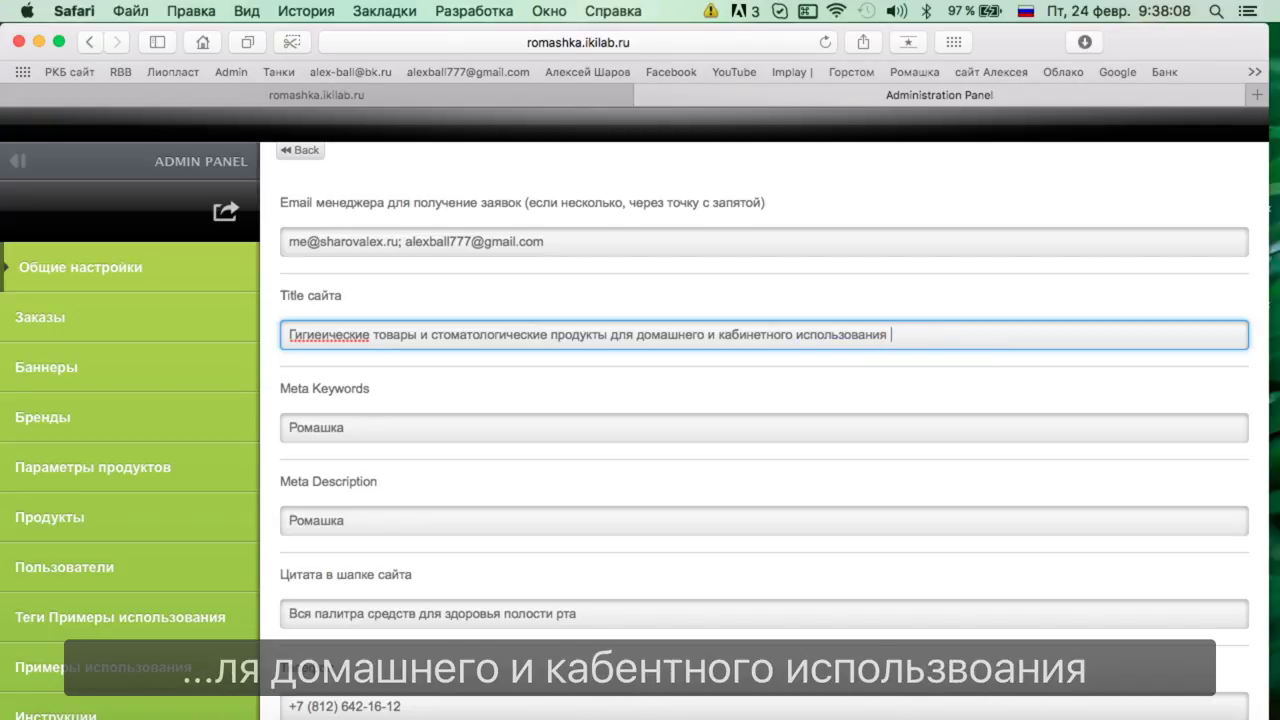
click(321, 334)
text(ни)
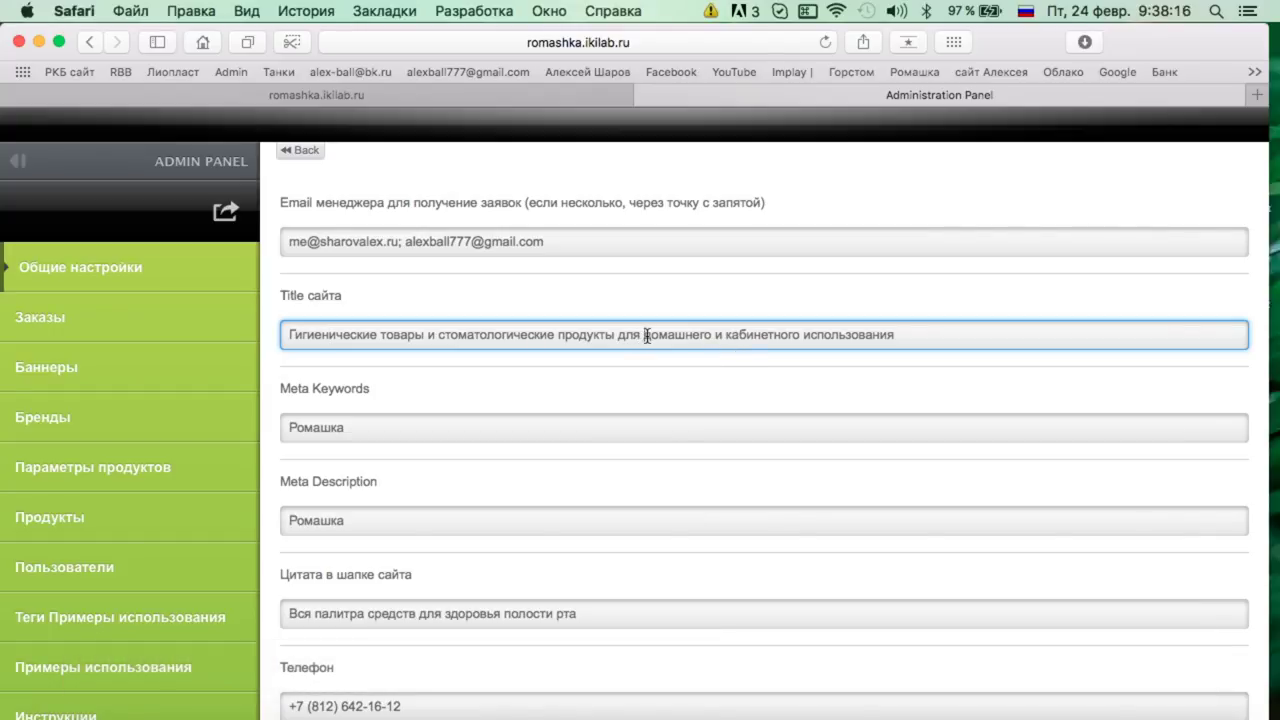
text(профессиона)
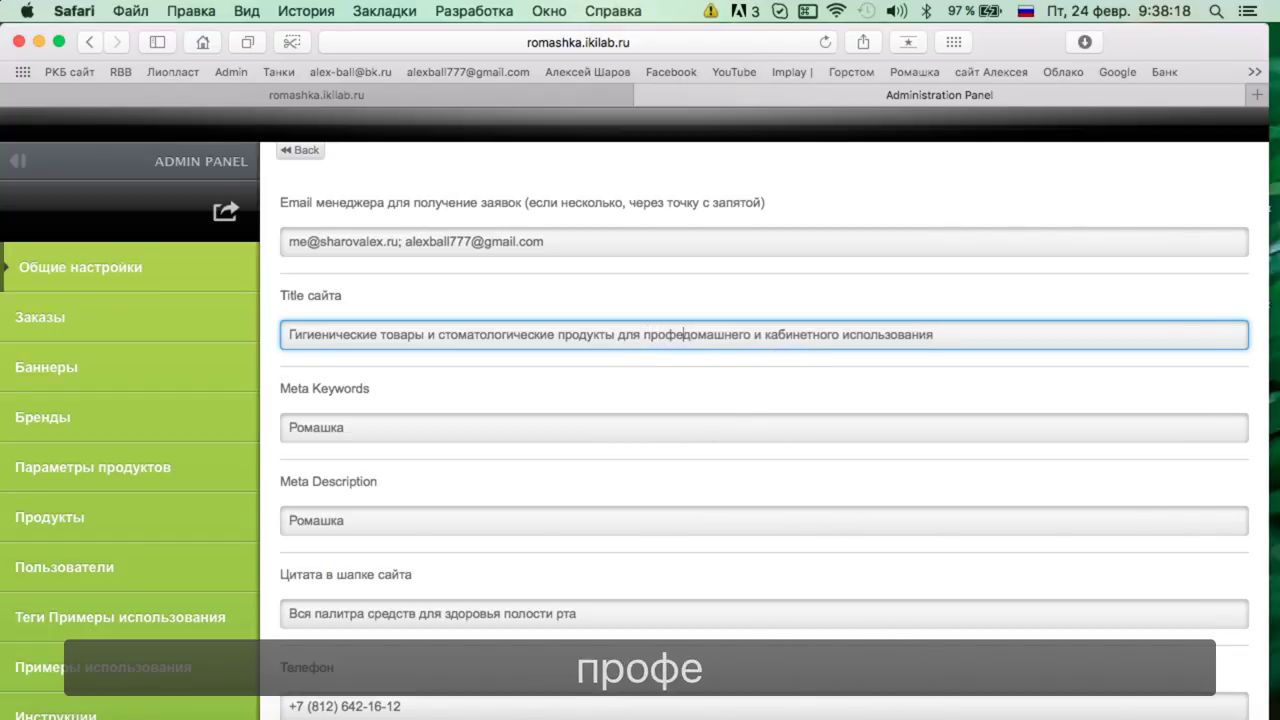
text(льного,)
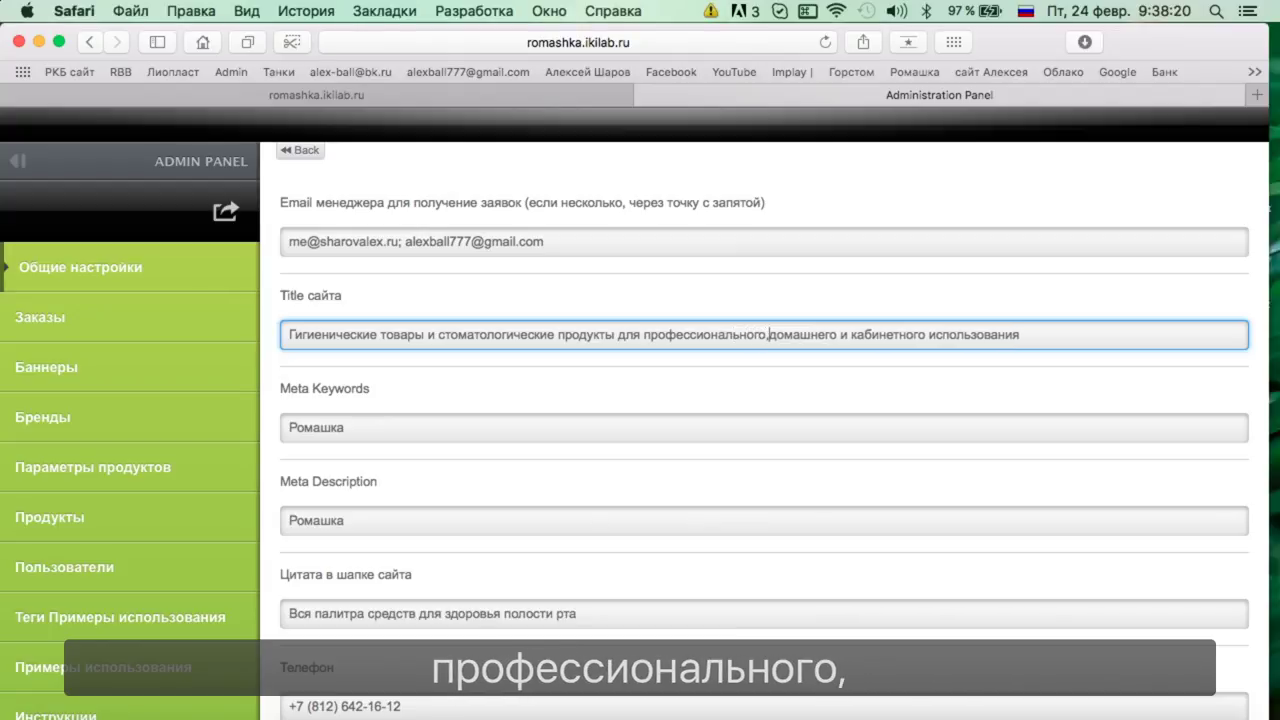
click(770, 335)
key(BackSpace)
key(BackSpace)
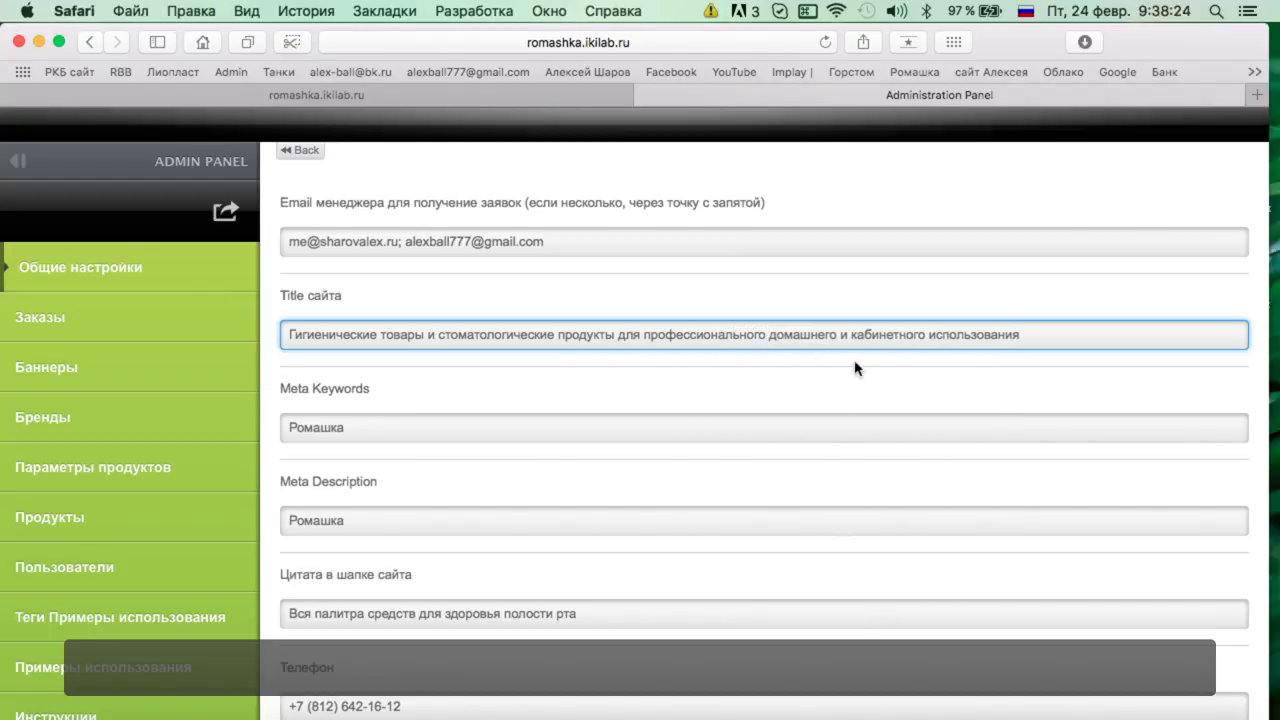
Append the brands KIN, TePe, Apadent, Bluem, KLOX, Fitodent to the title.
click(1049, 343)
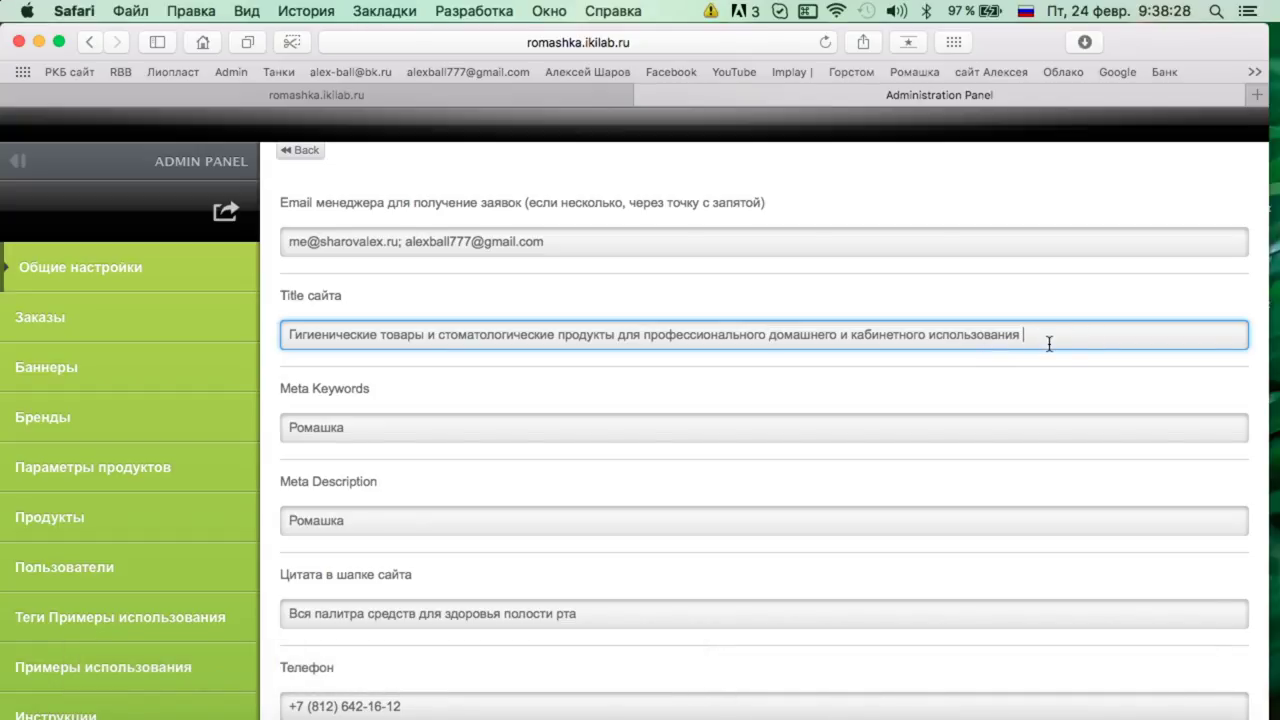
text(ЛШ)
key(BackSpace)
key(BackSpace)
key(super+space)
text(KI)
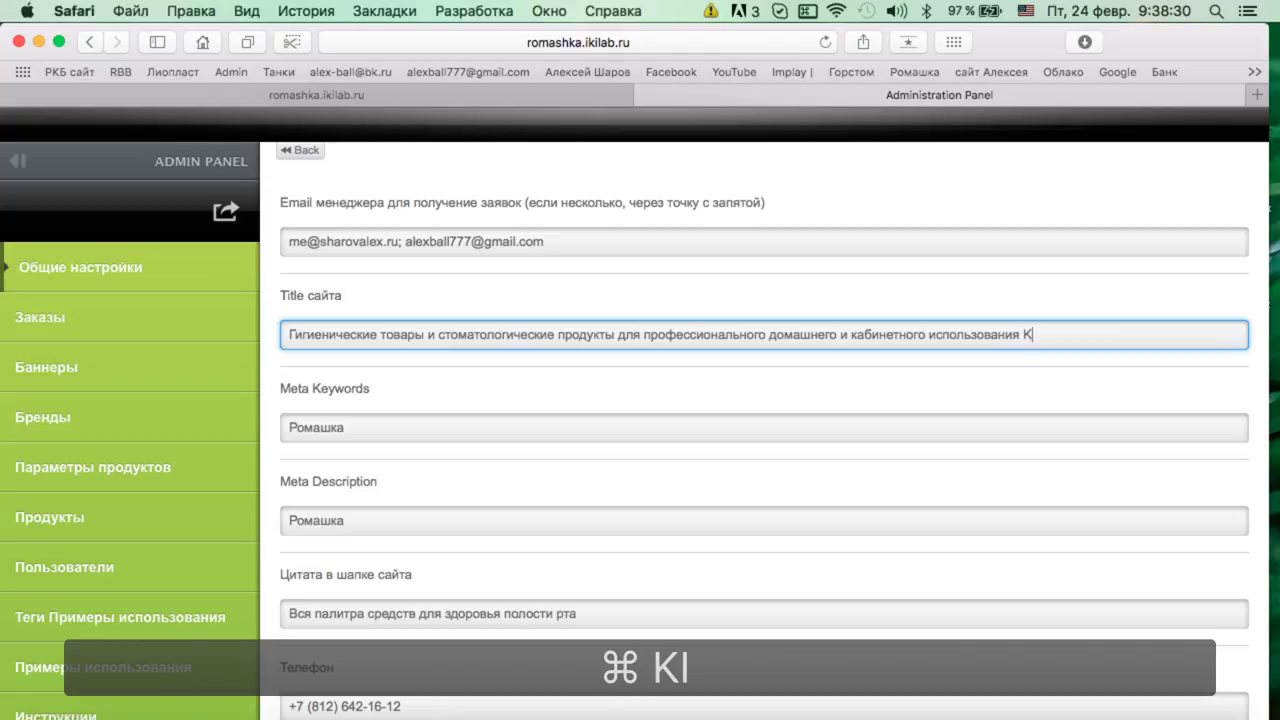
text(N)
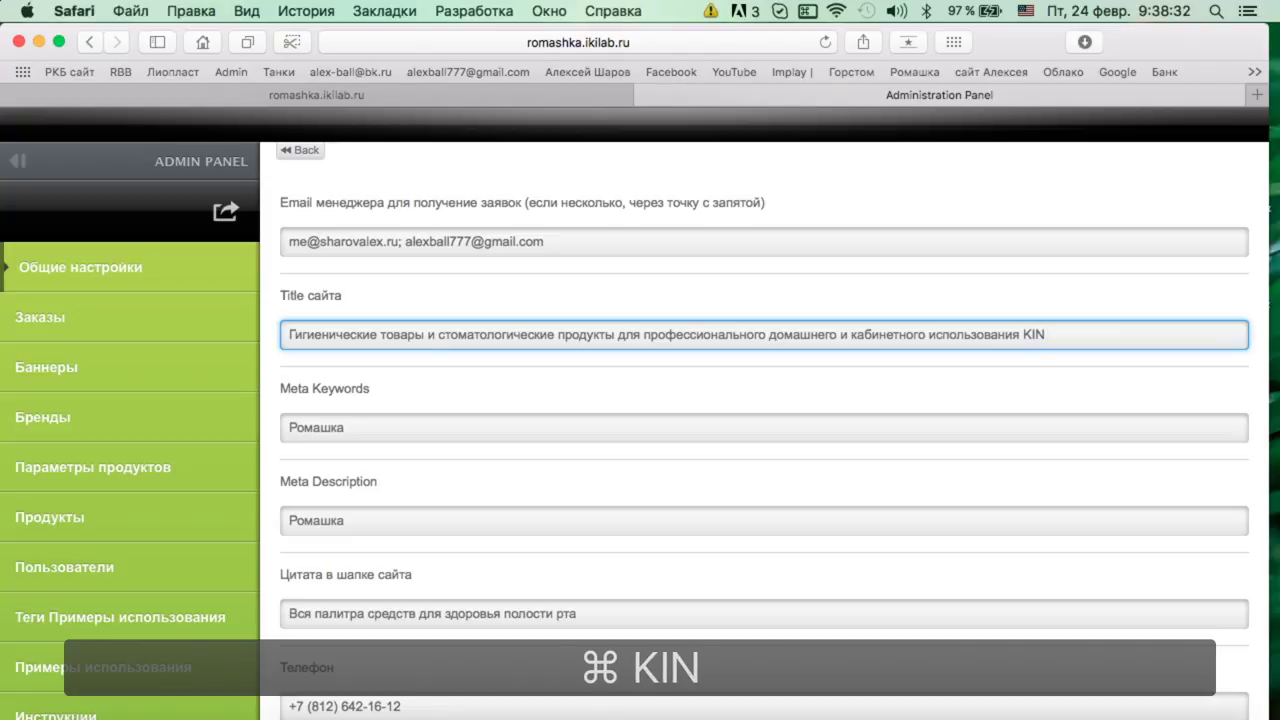
text(^)
key(BackSpace)
text(,)
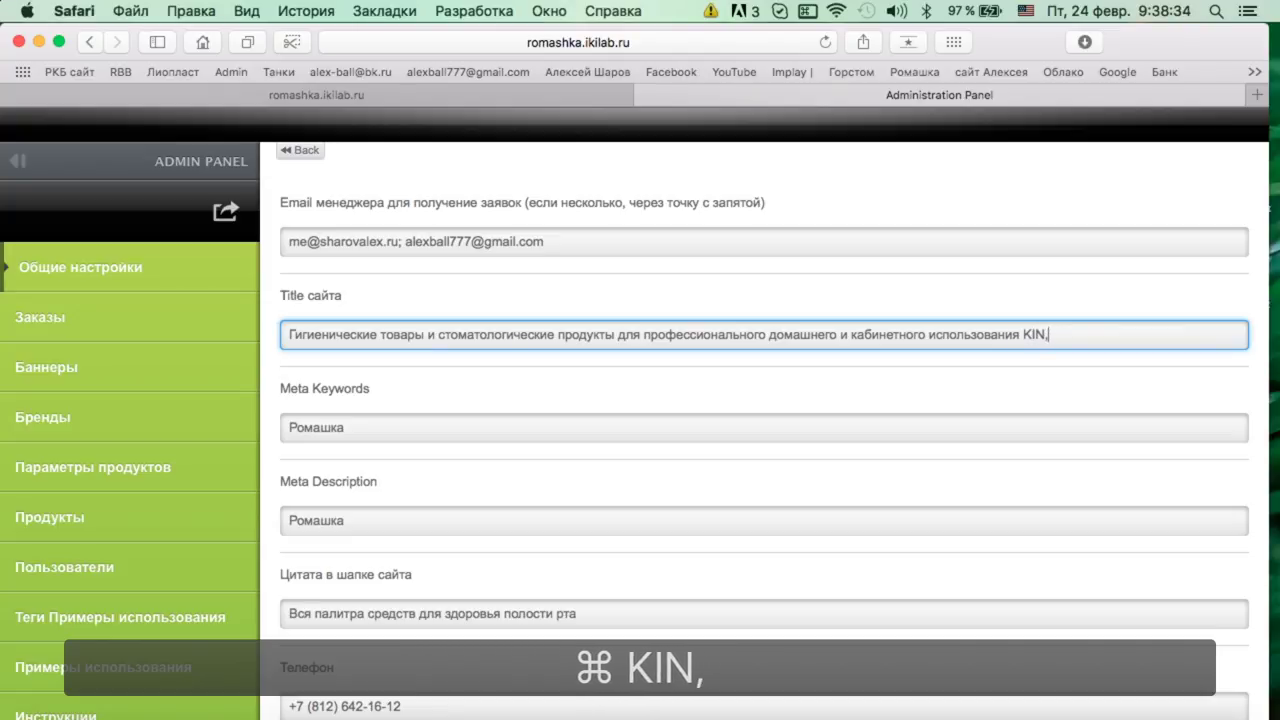
text( TePe)
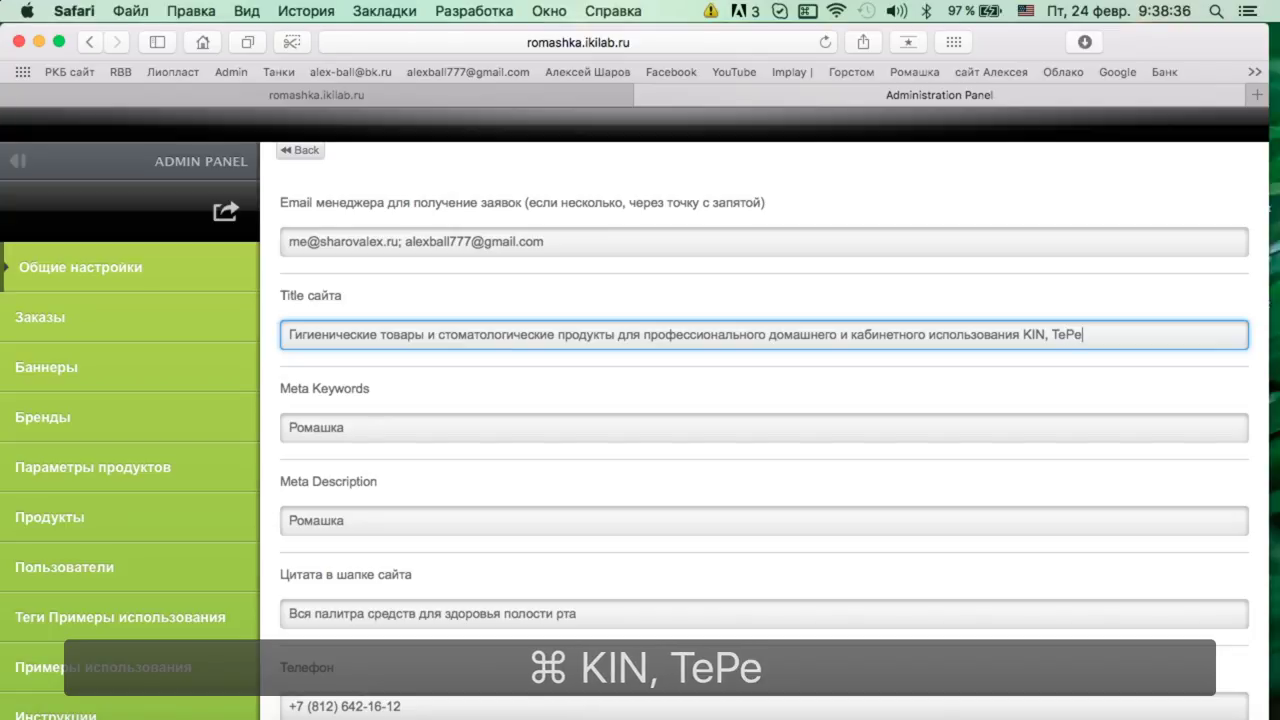
text(, )
text(A)
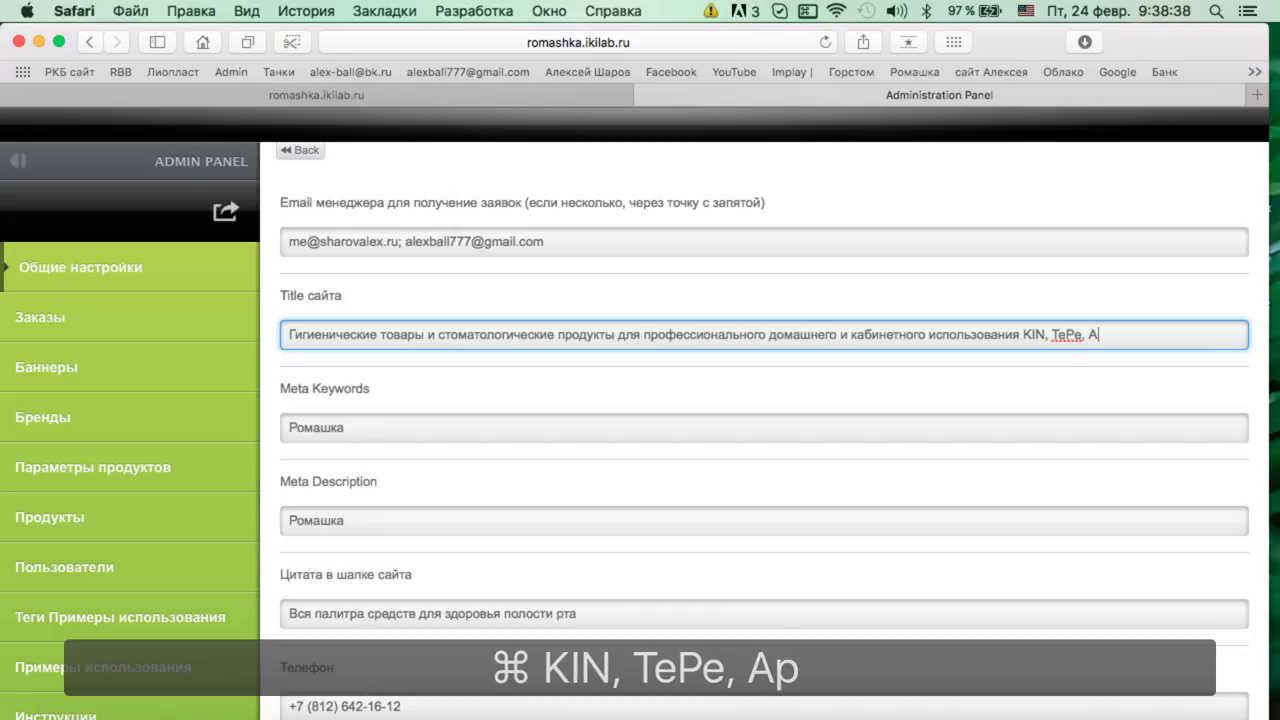
text(padent)
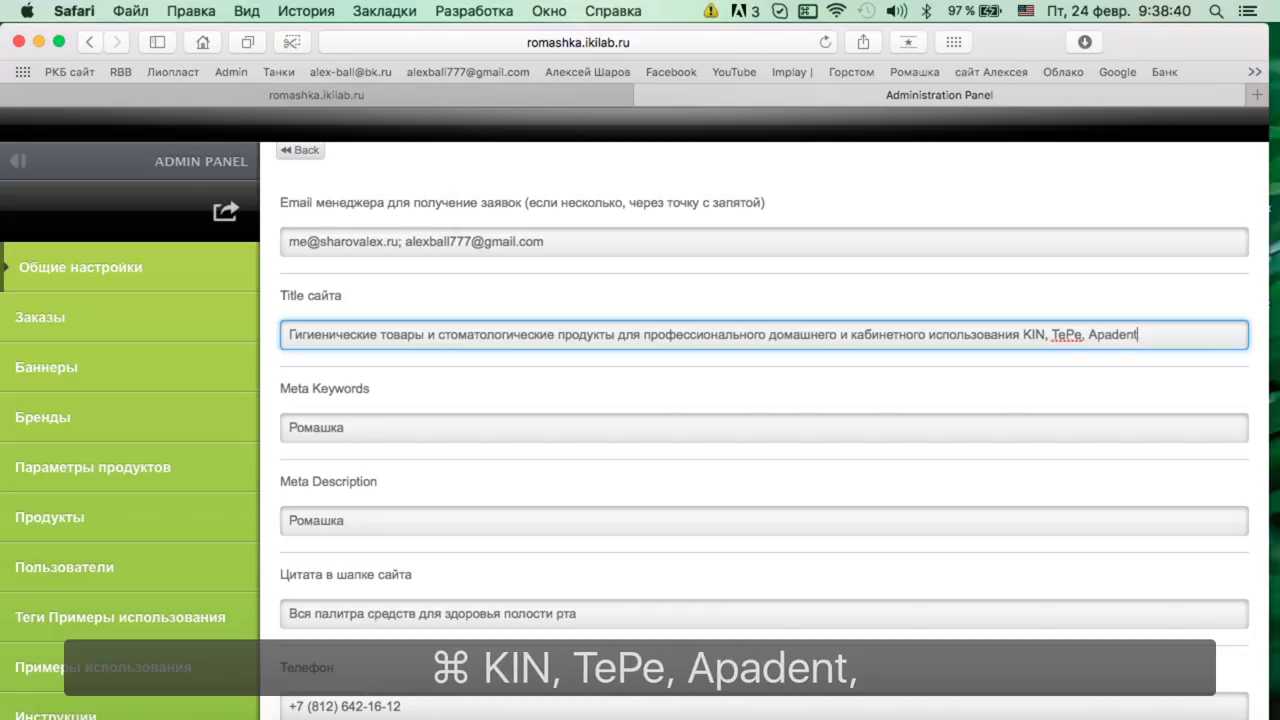
text(, Bluem)
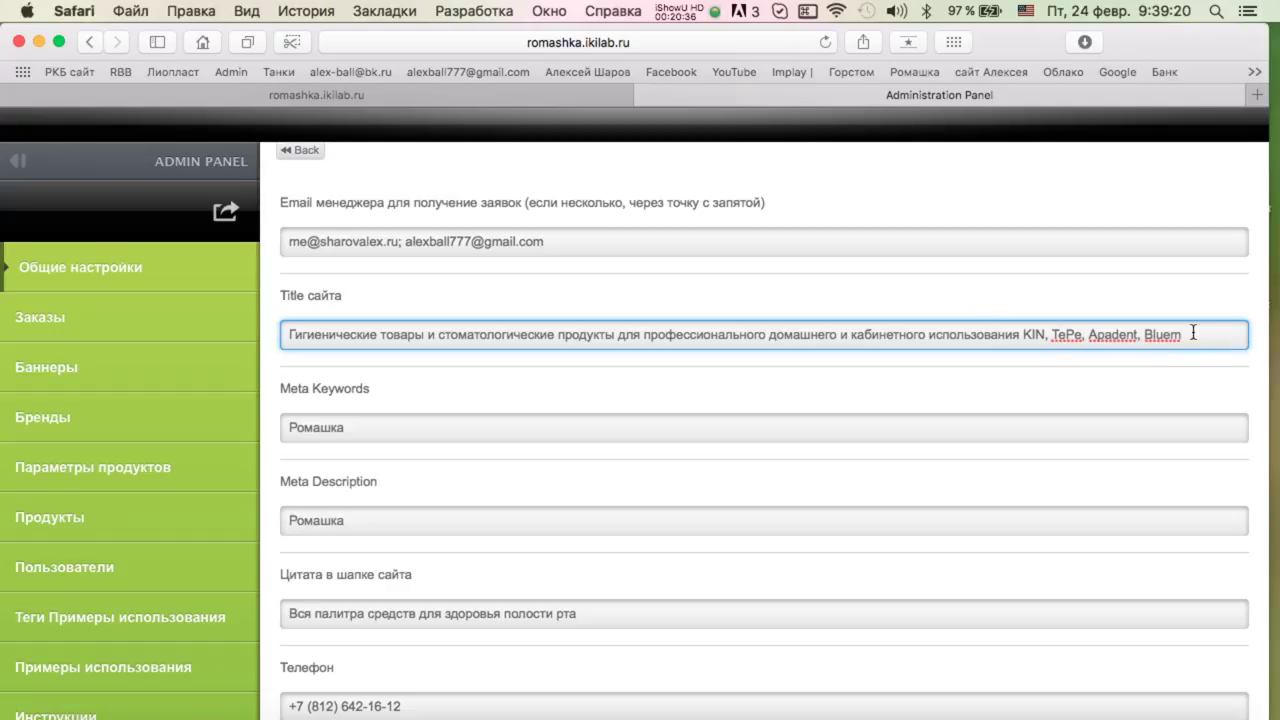
text(.)
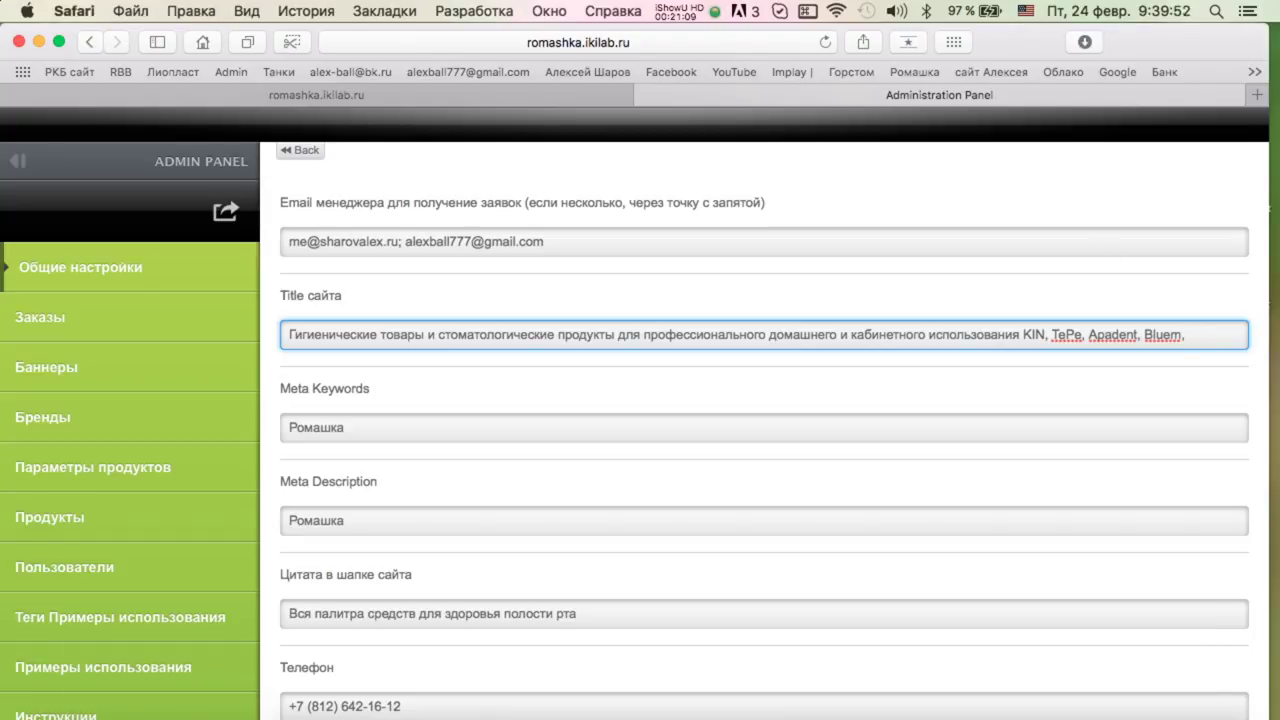
text(KLOX)
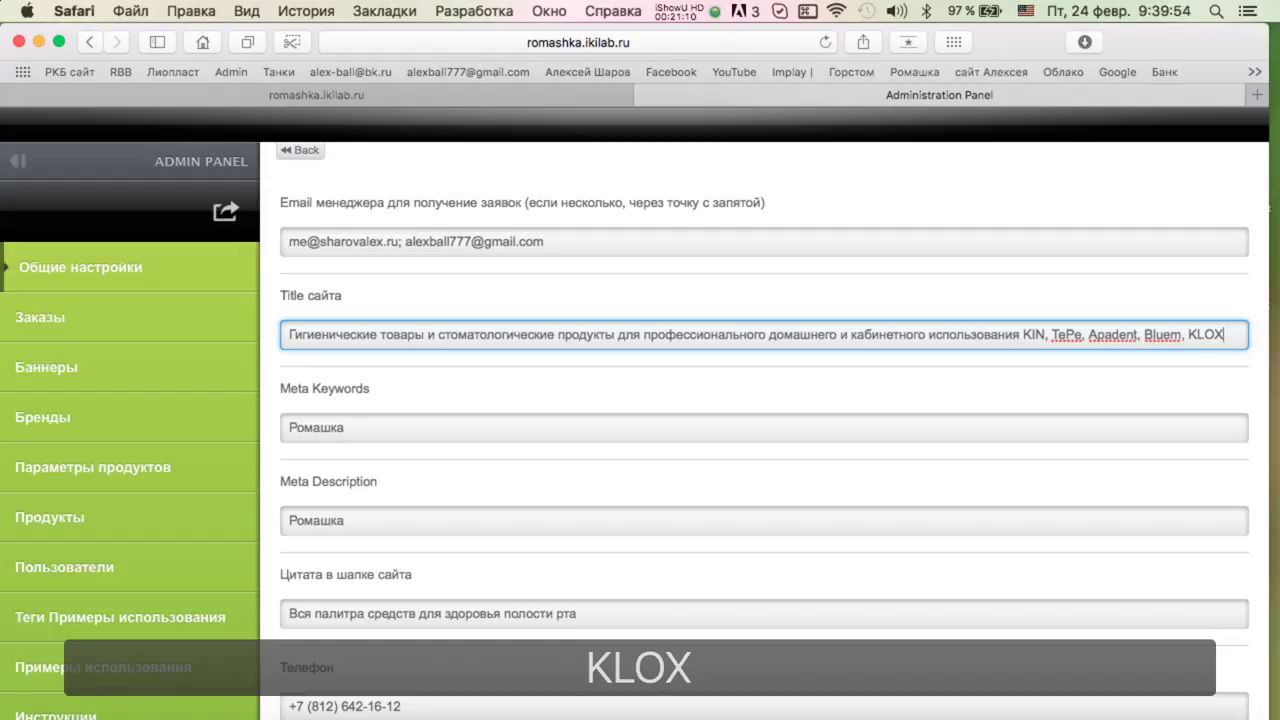
text(, Fitodebn)
key(BackSpace)
key(BackSpace)
text(nt)
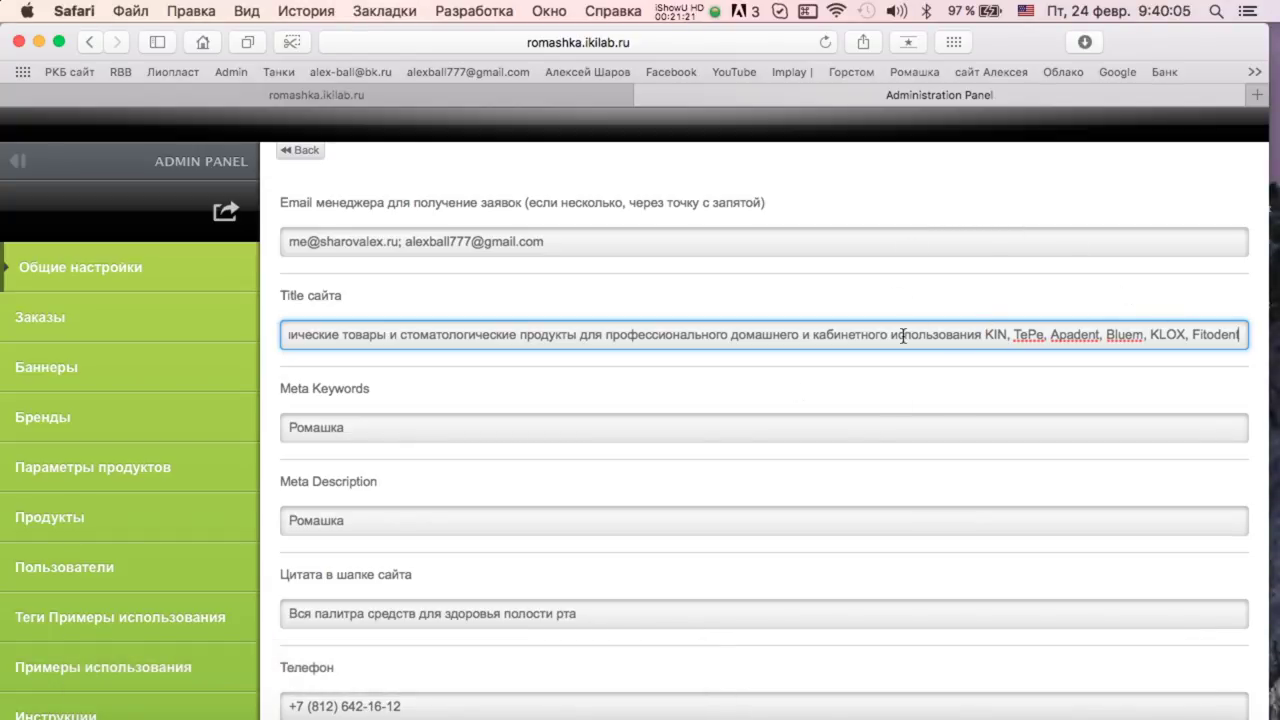
Add a comma after 'Ромашка' in the Meta Keywords field.
click(1008, 400)
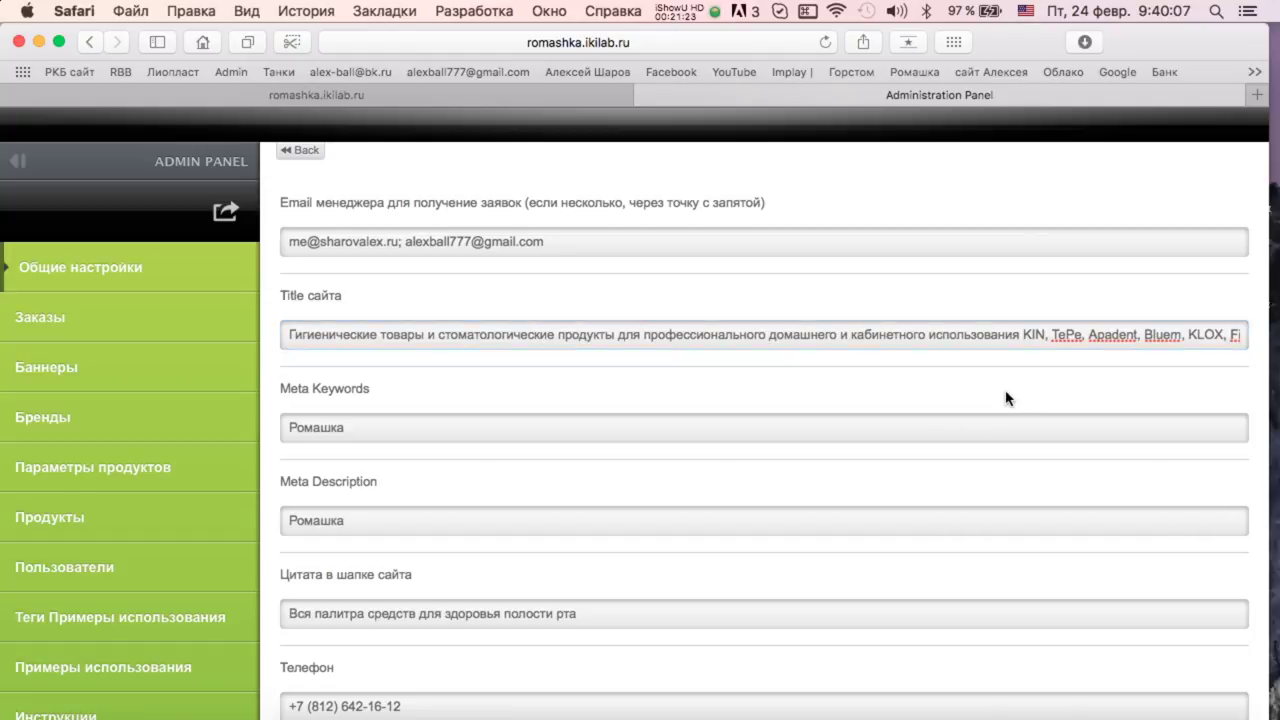
click(429, 428)
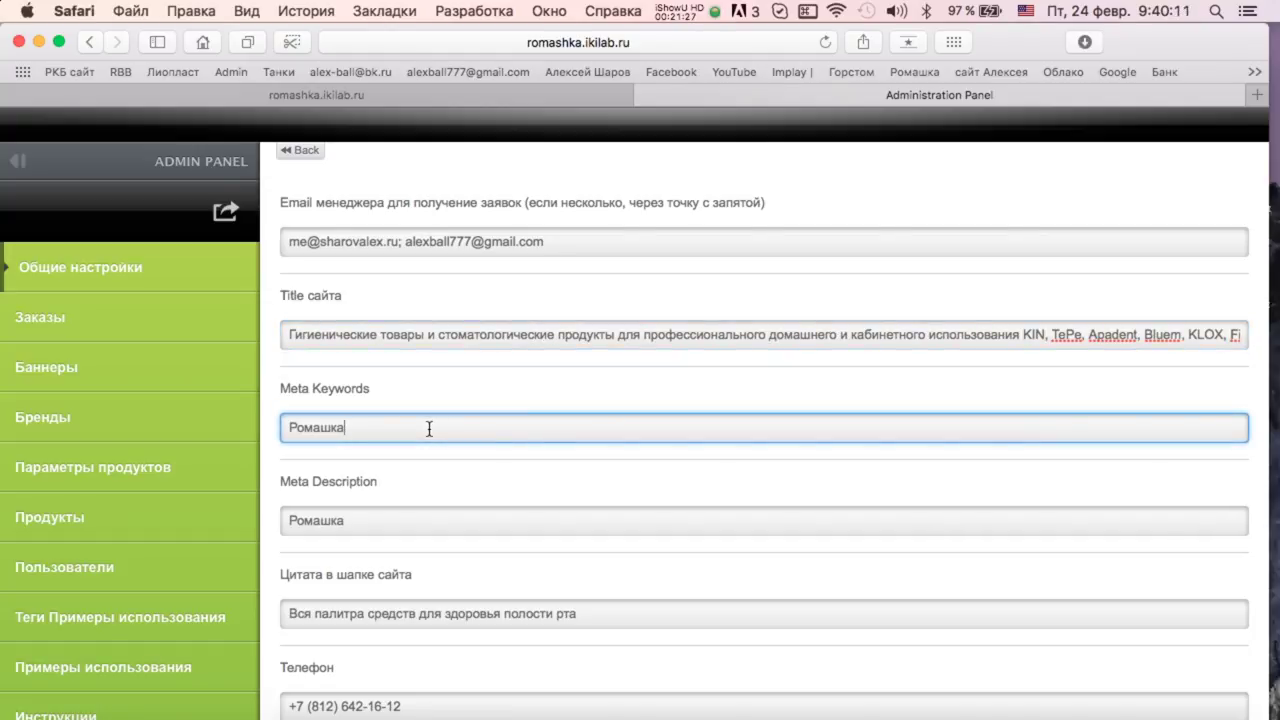
text(,)
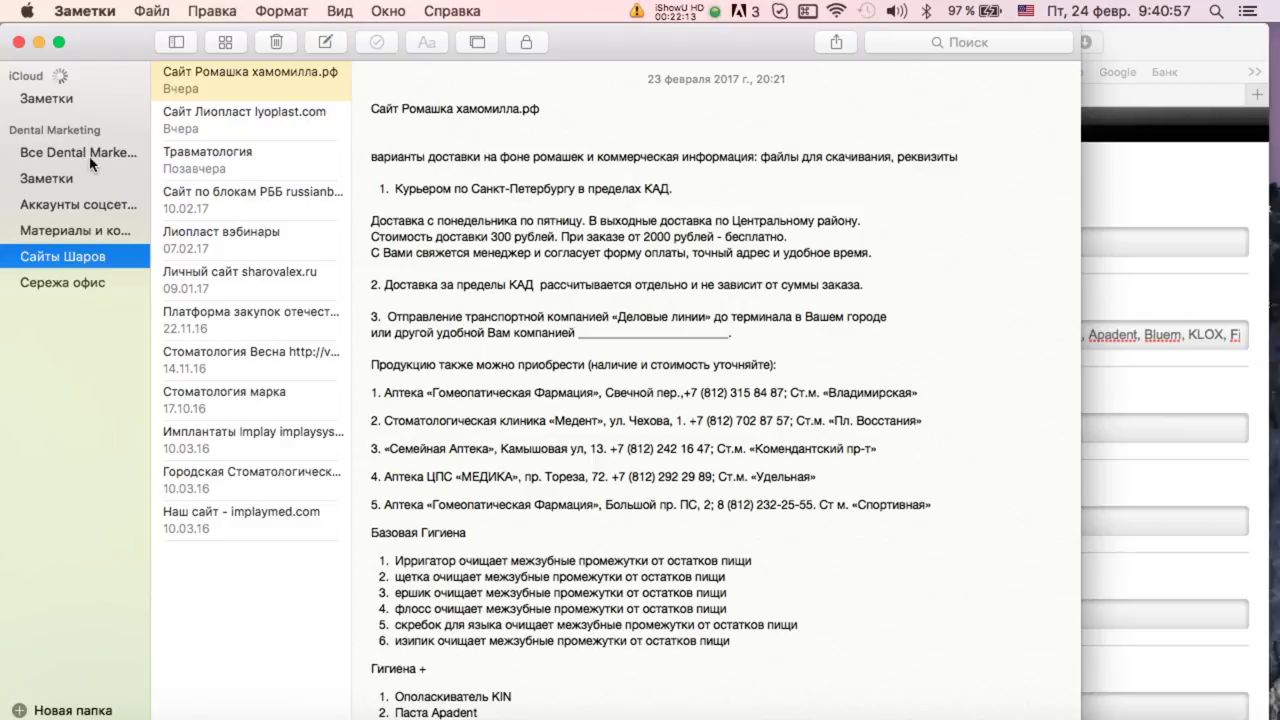
Select the keyword paragraph in the Сайт Лиопласт lyoplast.com note, then close Notes.
click(55, 180)
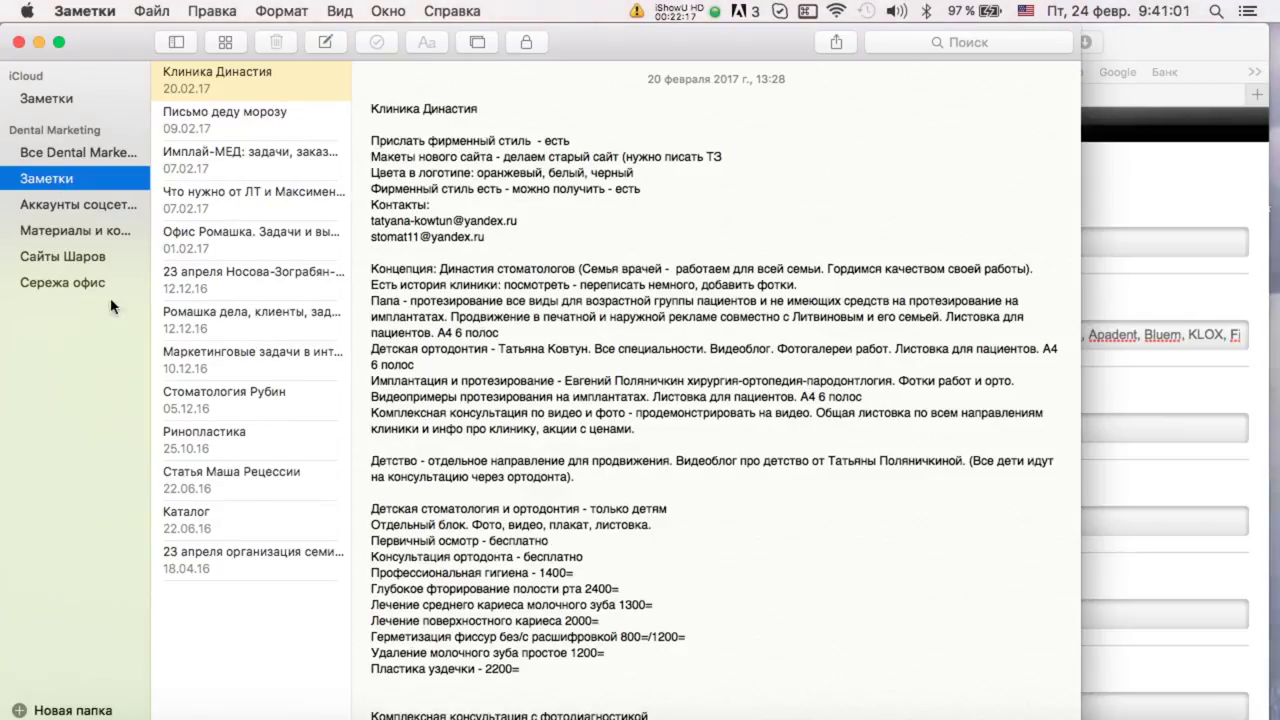
click(88, 254)
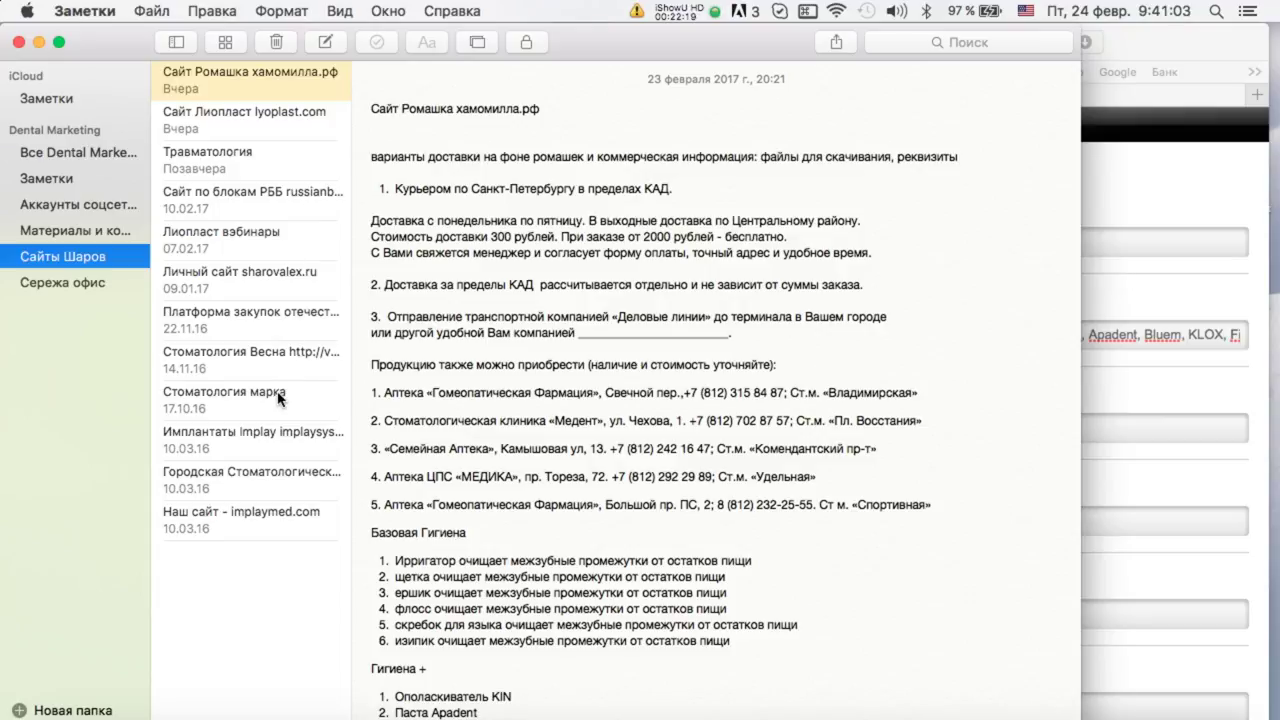
click(268, 118)
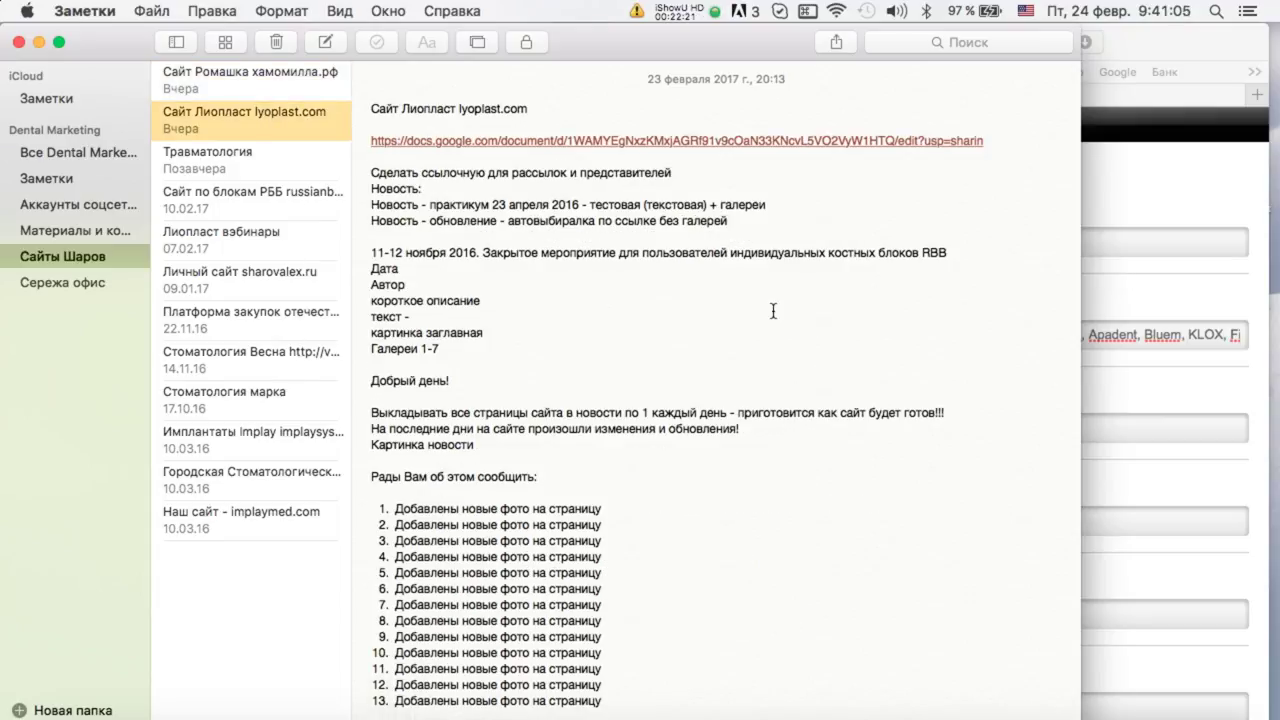
scroll(773, 311, down, 20)
scroll(773, 311, down, 10)
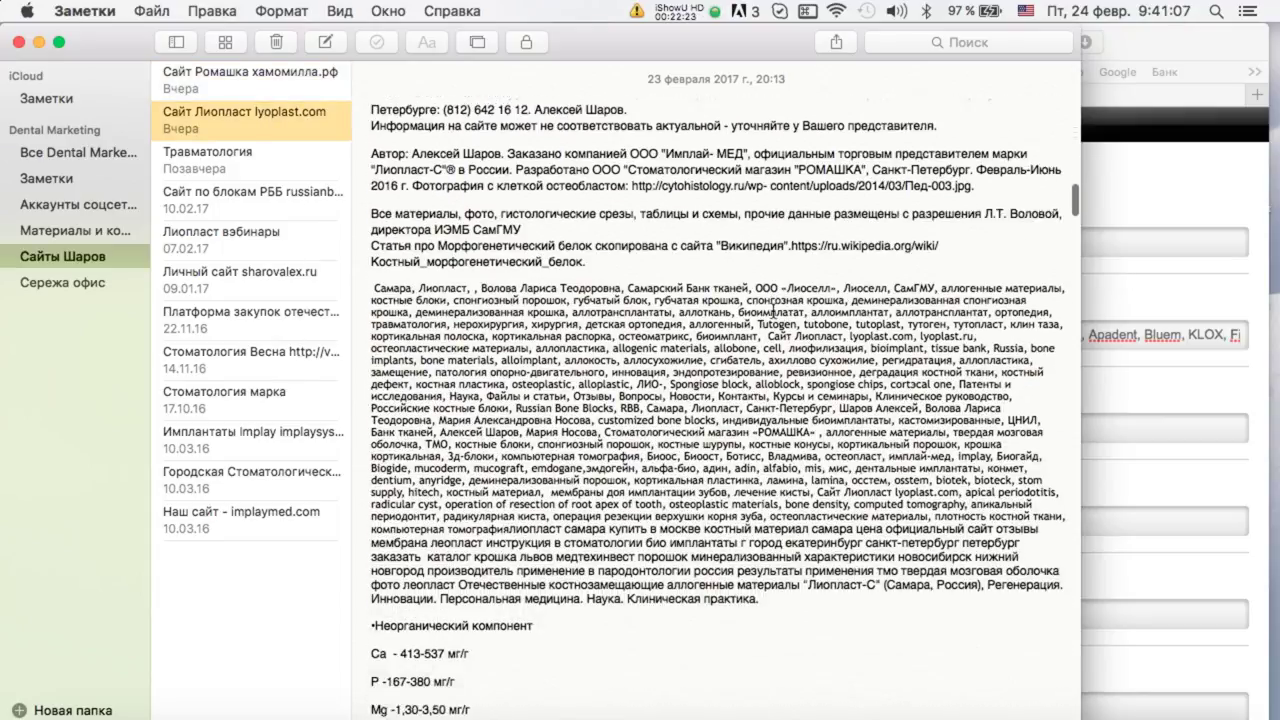
drag(372, 177, 905, 497)
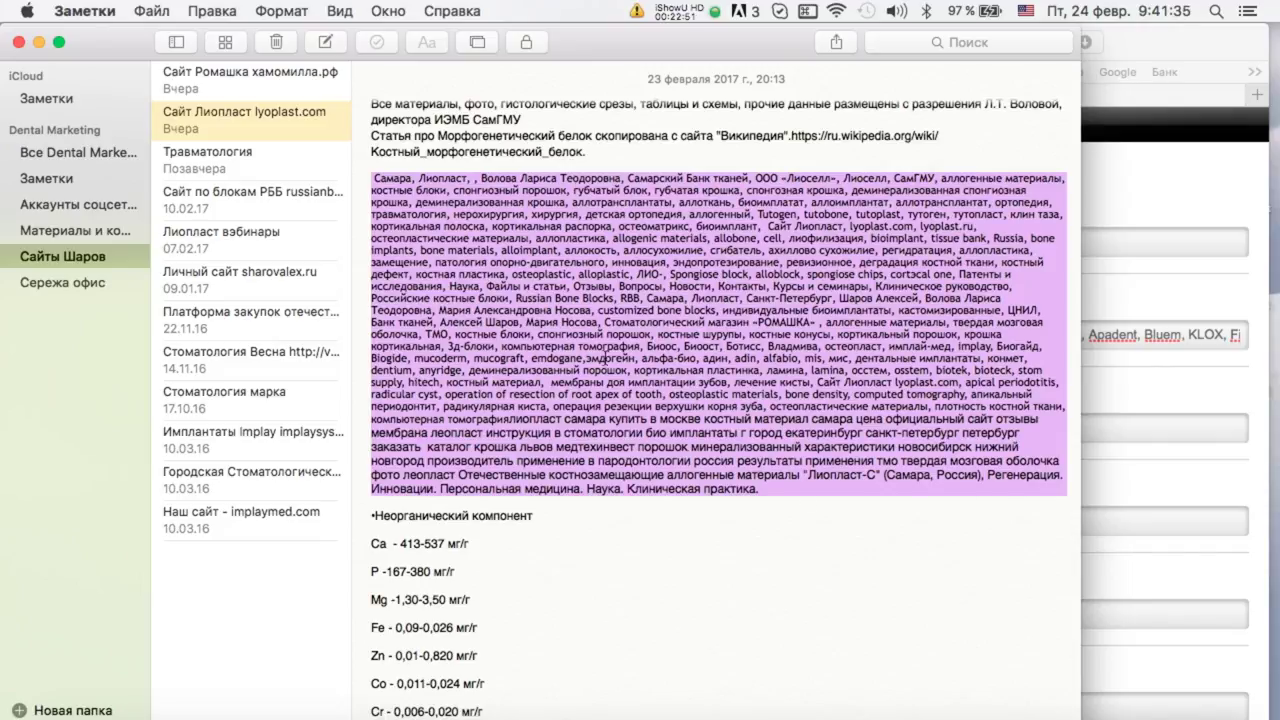
click(18, 43)
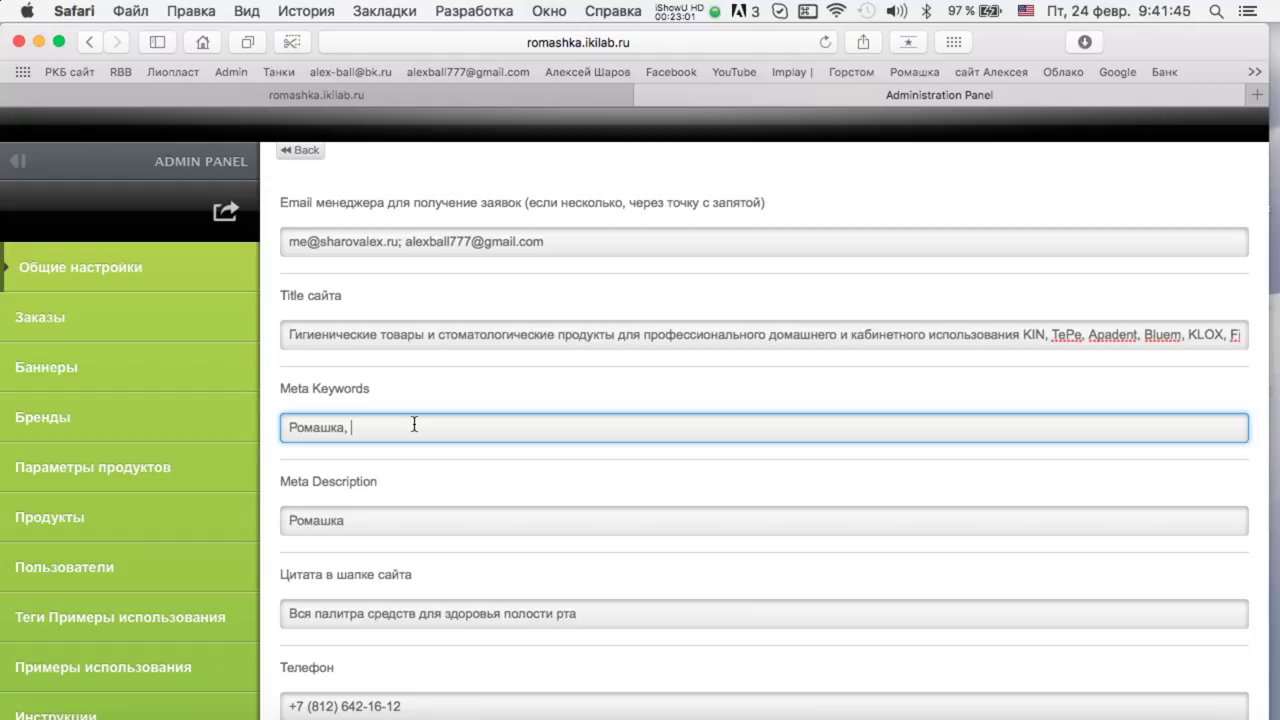
Copy the full site title and paste it after 'Ромашка,' in Meta Keywords.
drag(291, 335, 1277, 370)
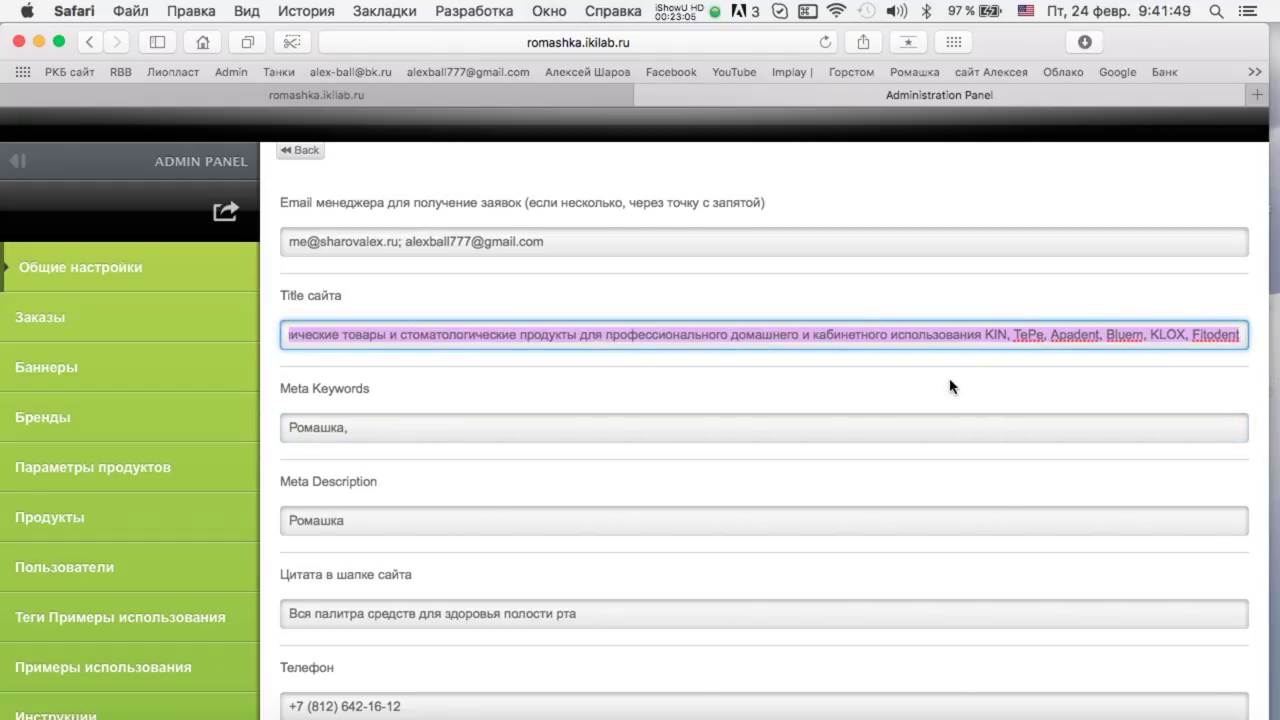
key(super+c)
click(491, 427)
key(super+v)
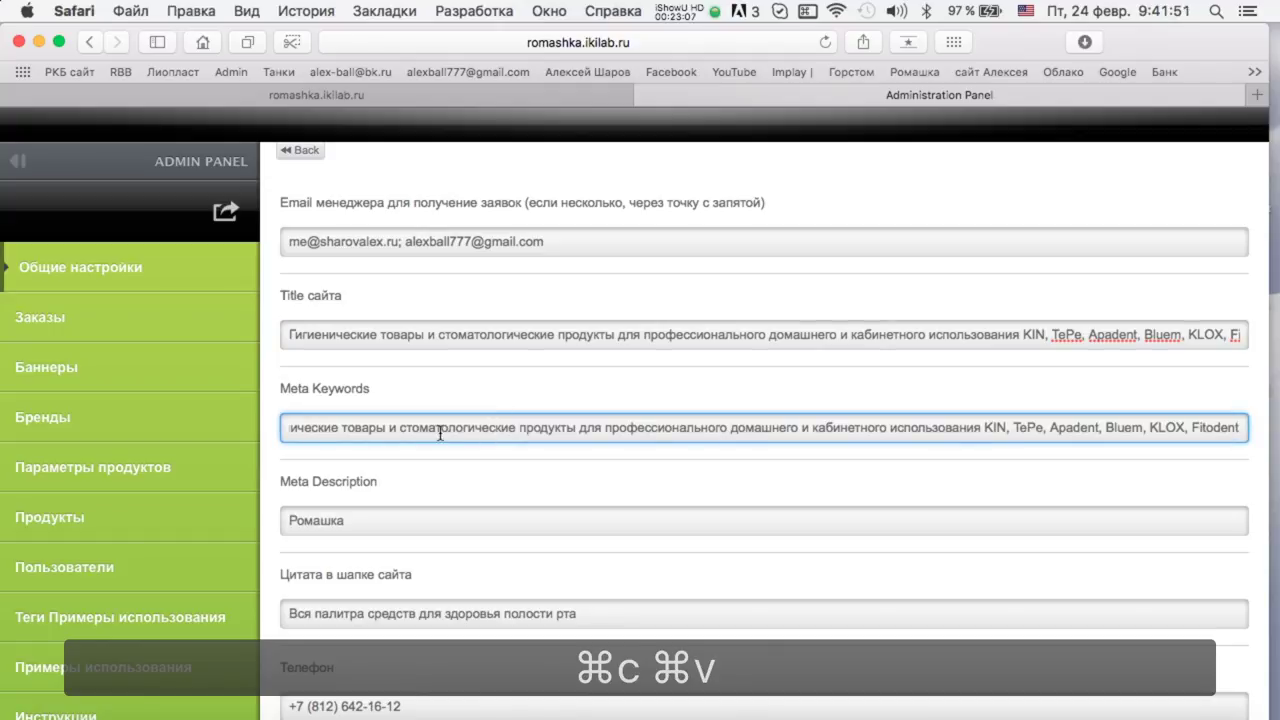
click(455, 524)
Change 'товар' to 'товары,' and tidy the following words in Meta Keywords.
click(480, 427)
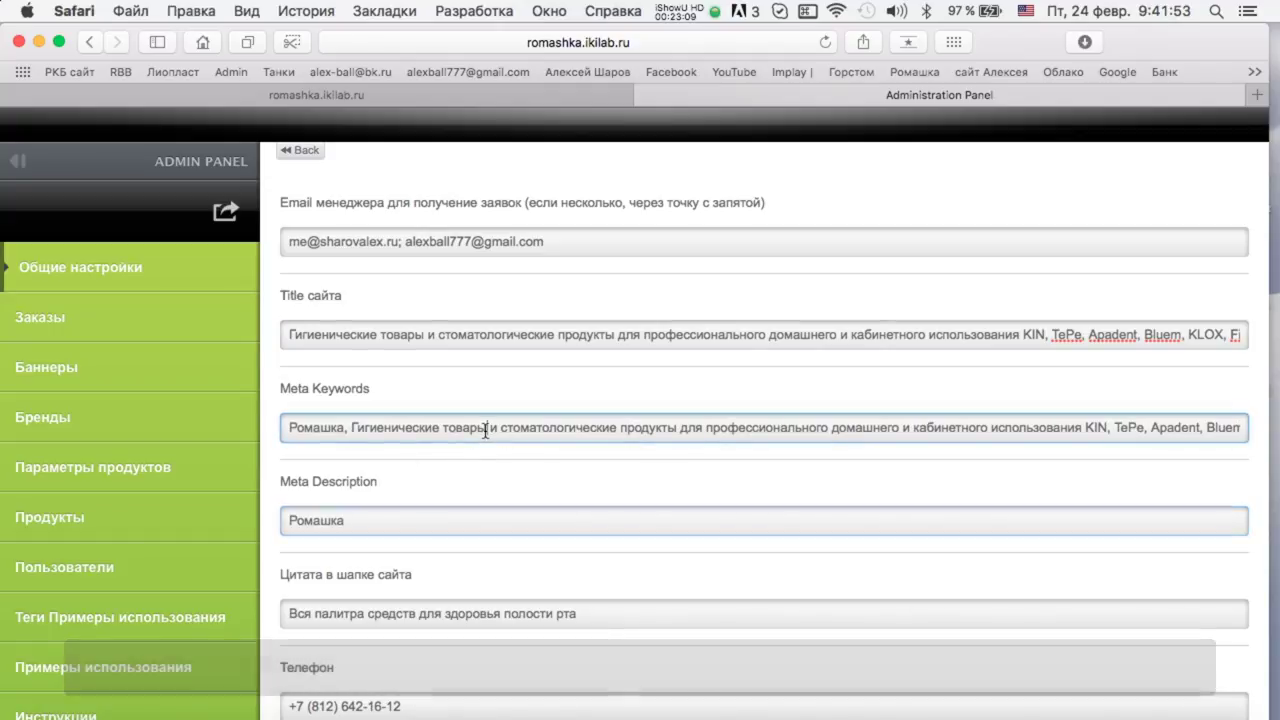
key(super+space)
text(ы,)
key(Right)
key(Right)
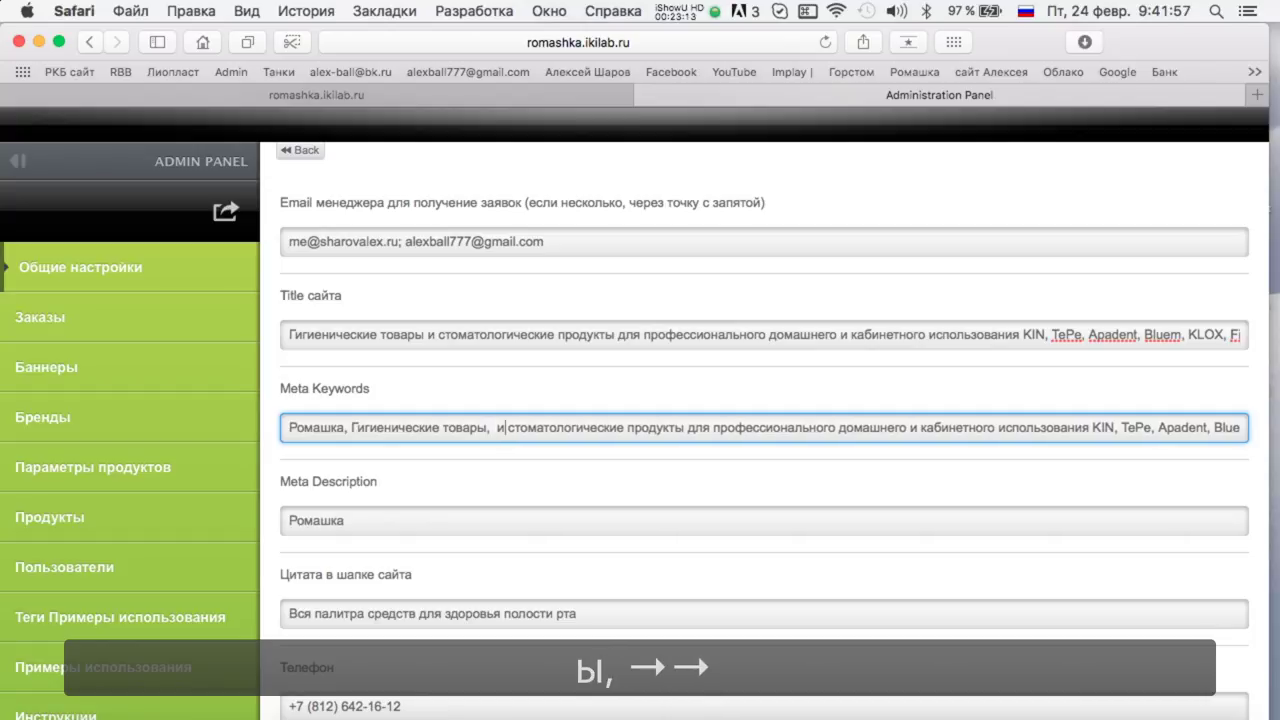
key(Right)
key(Delete)
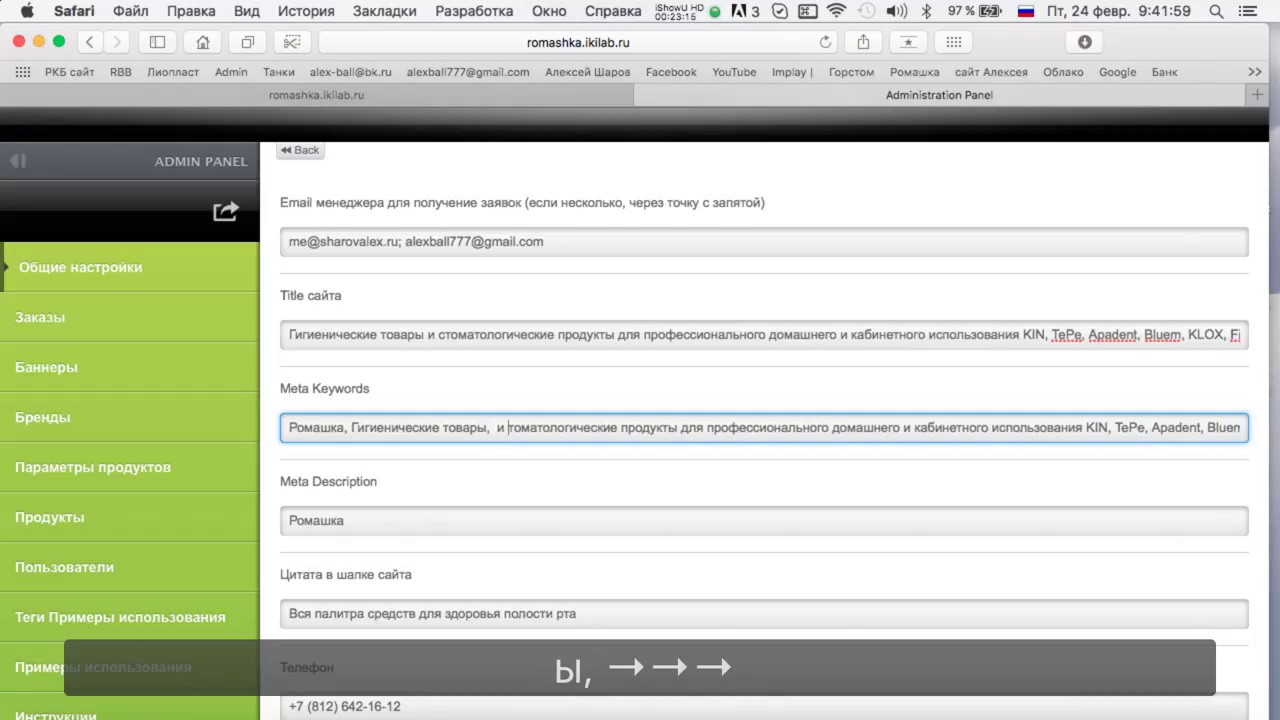
text(с)
key(Left)
key(BackSpace)
key(BackSpace)
key(BackSpace)
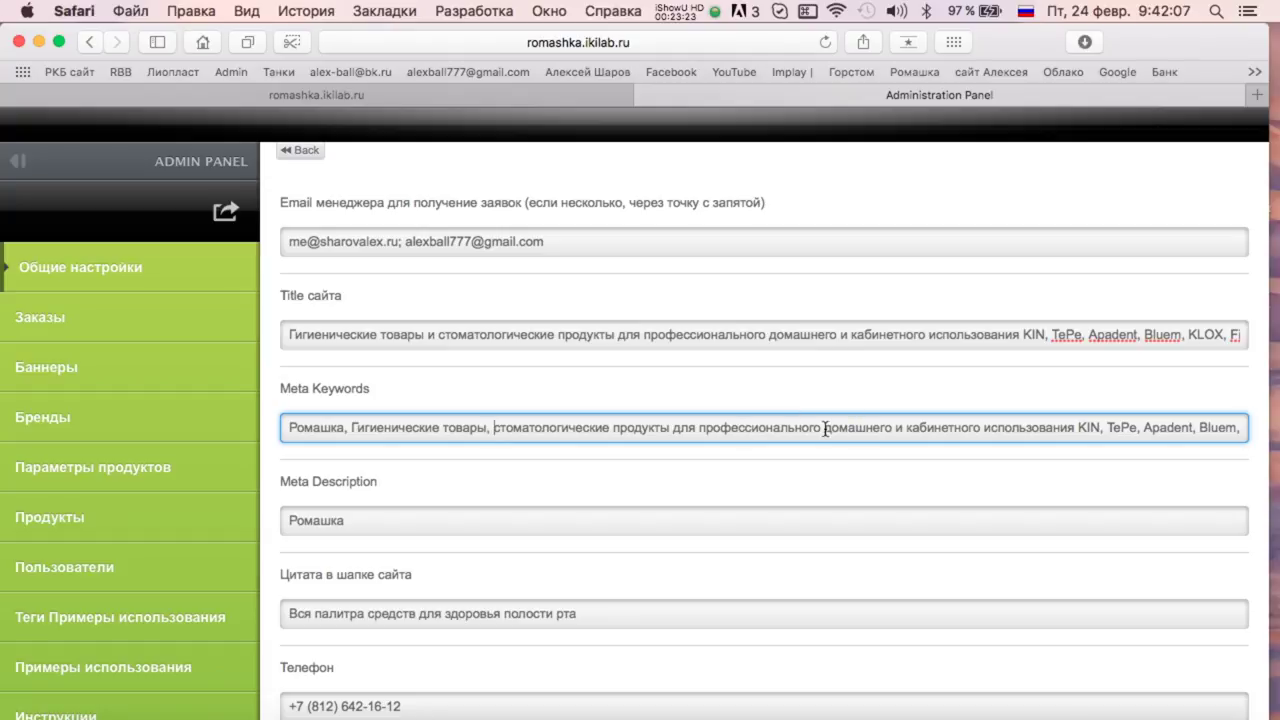
Rework the rest into keywords 'профессиональная', 'косметика', dropping 'для' and 'и кабинетного использования'.
double_click(686, 427)
key(BackSpace)
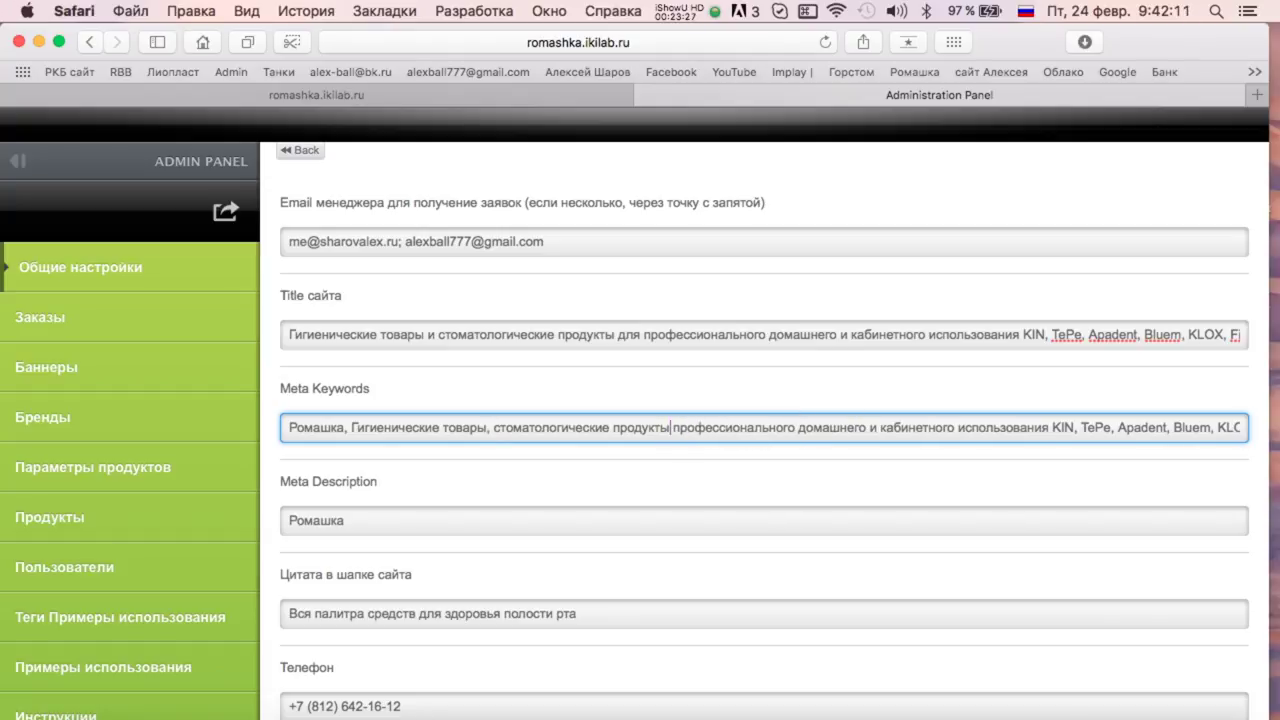
text(,)
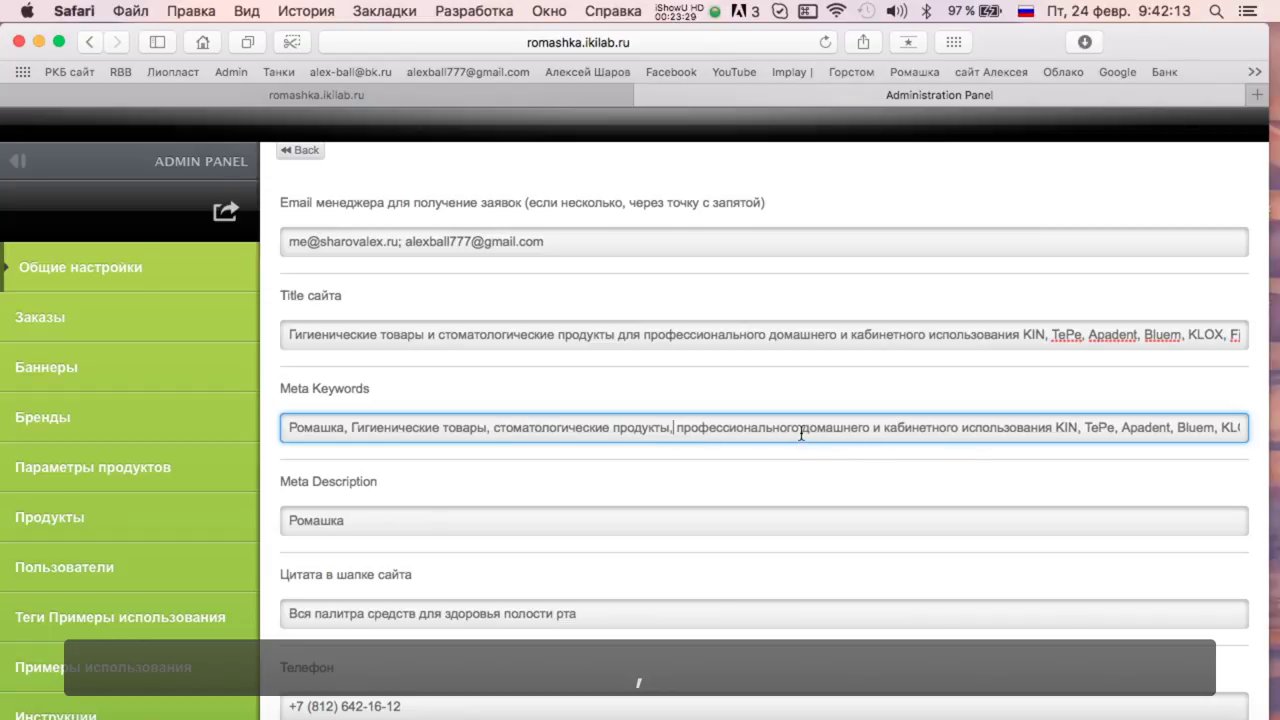
key(BackSpace)
key(BackSpace)
key(BackSpace)
text(ая)
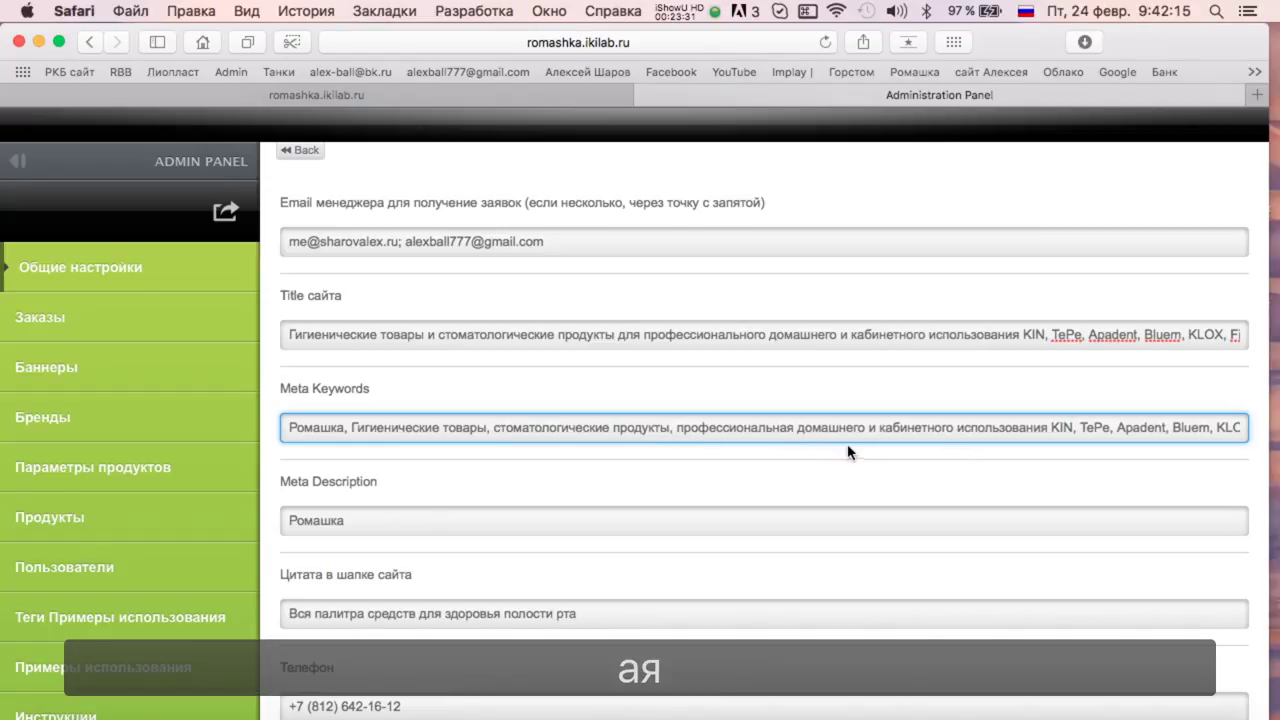
double_click(842, 427)
text(косметика)
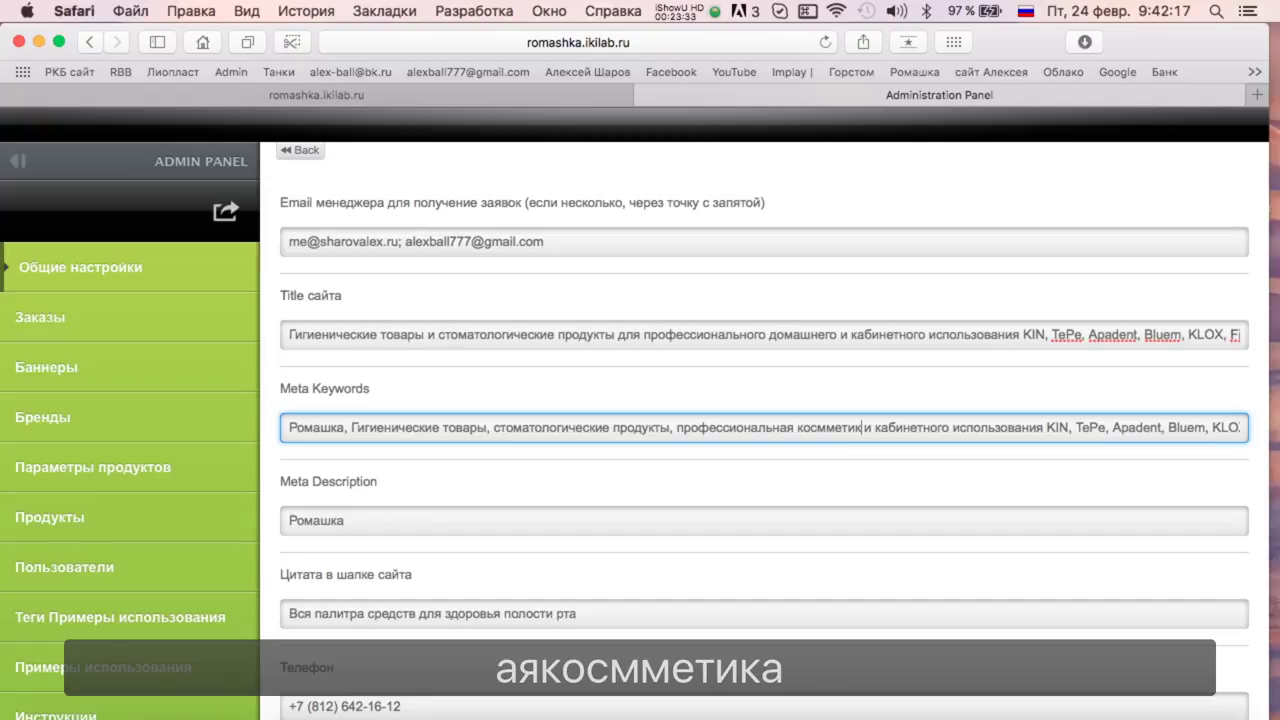
click(863, 430)
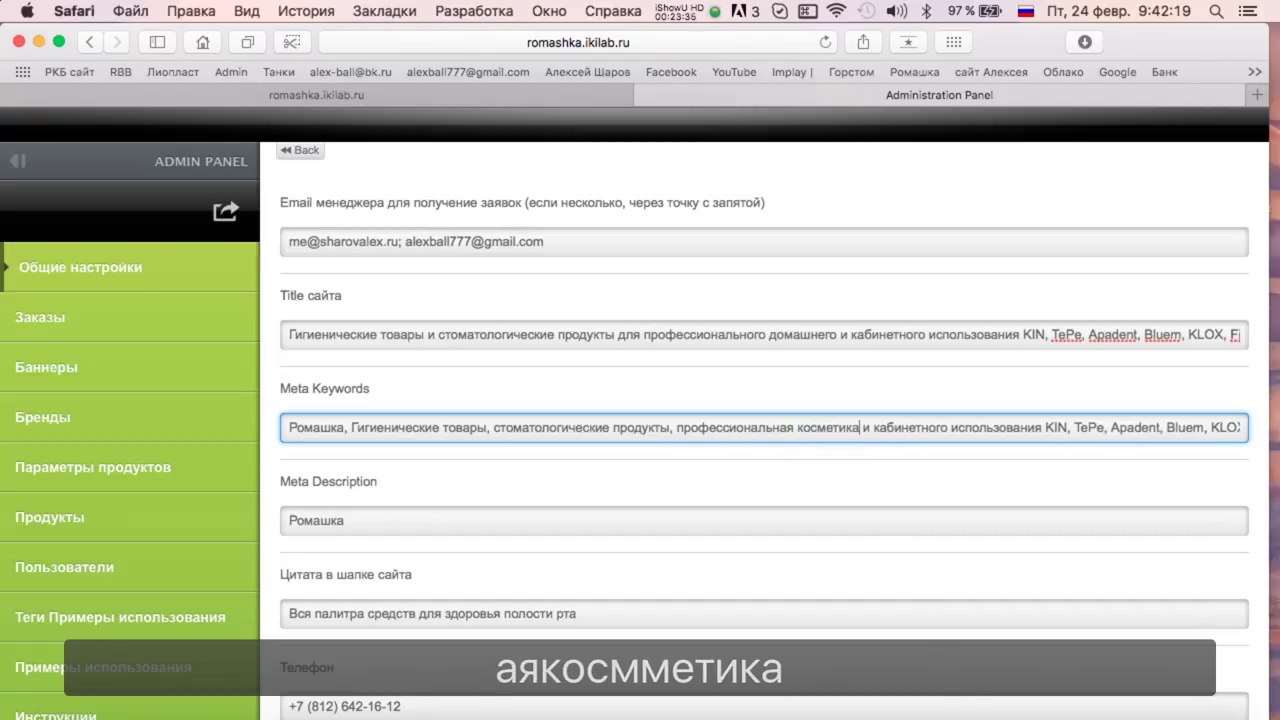
click(969, 470)
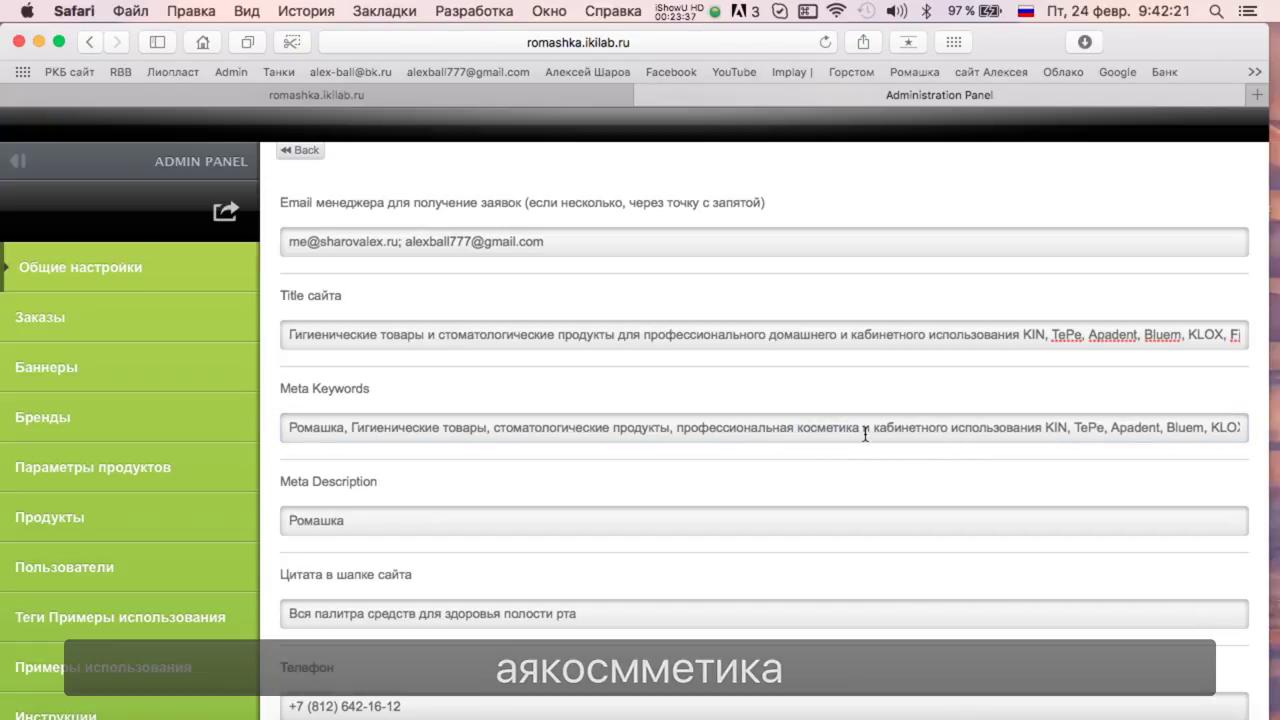
drag(864, 430, 1046, 430)
key(BackSpace)
key(BackSpace)
text(,)
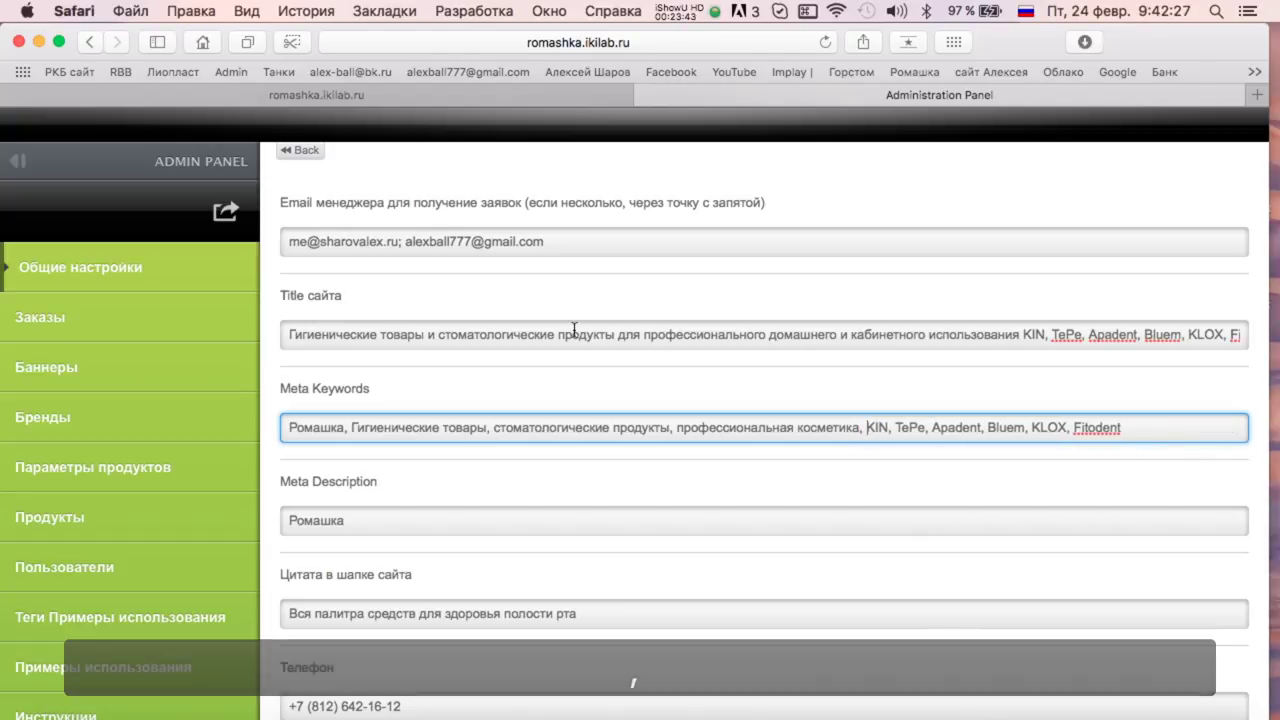
Copy 'здоровья полости рта' from Цитата and append it after Fitodent in Meta Keywords.
scroll(480, 452, down, 3)
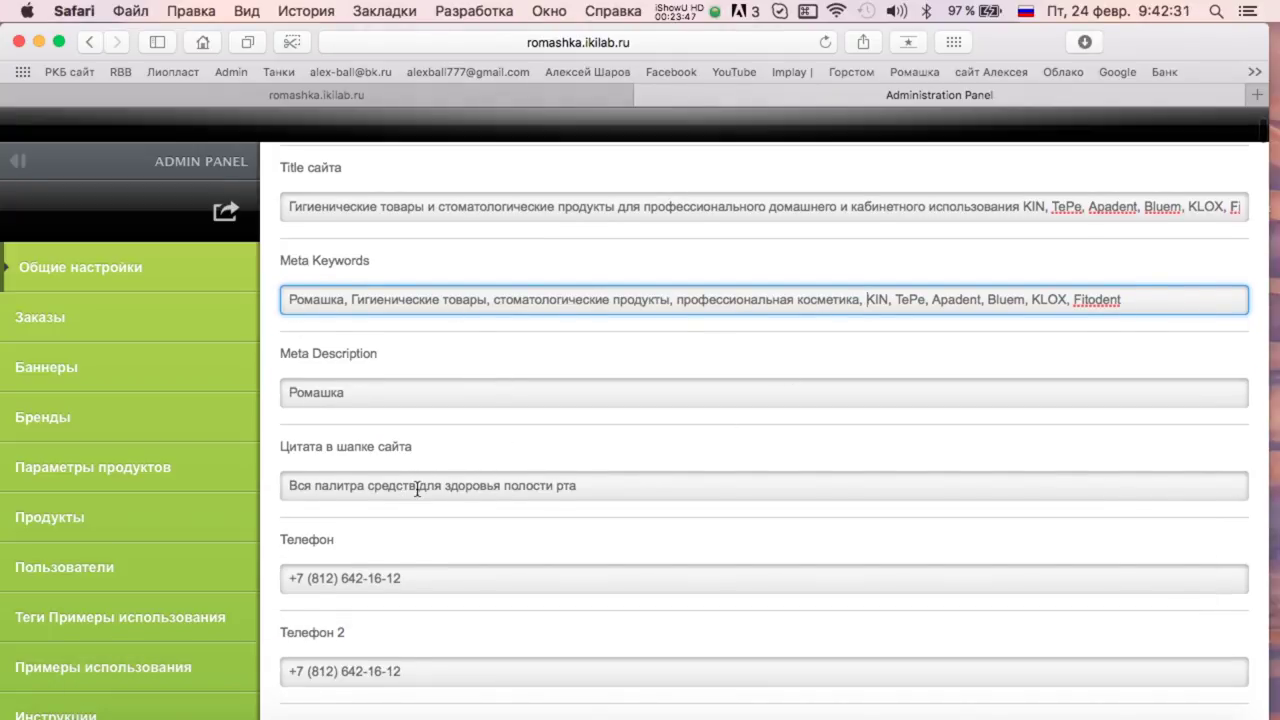
drag(446, 487, 623, 485)
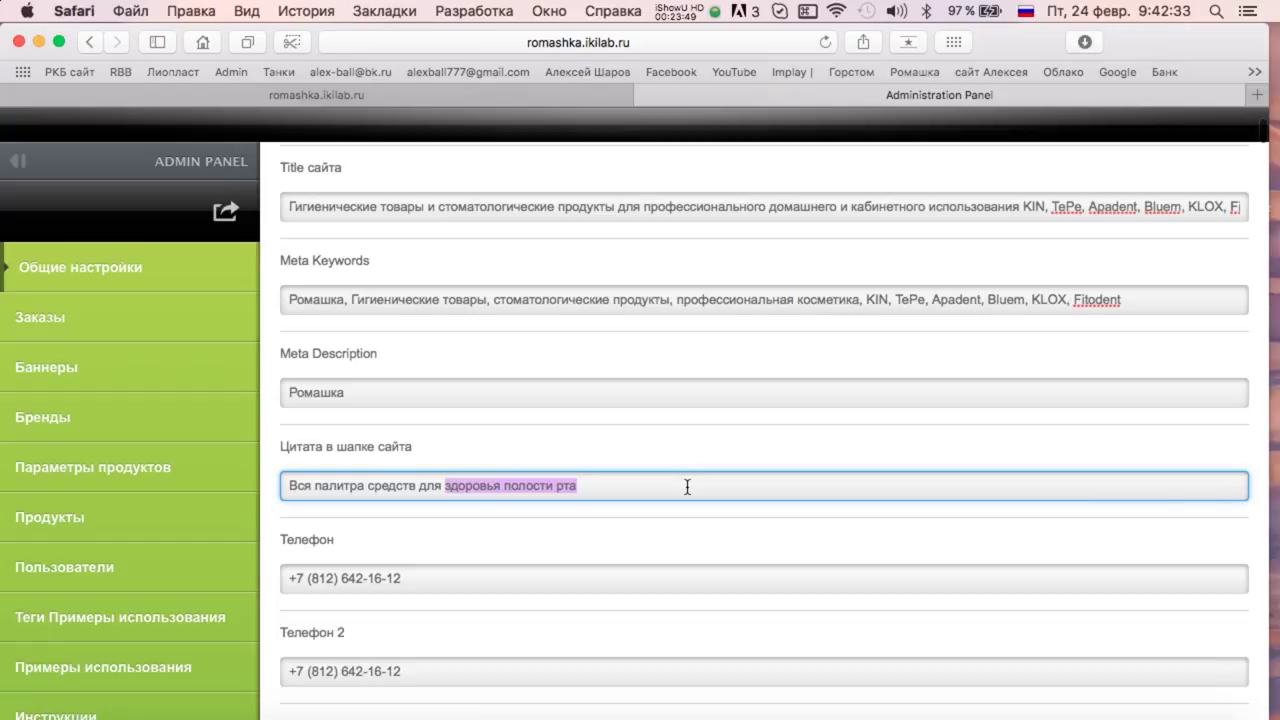
key(super+c)
click(1138, 300)
text(,)
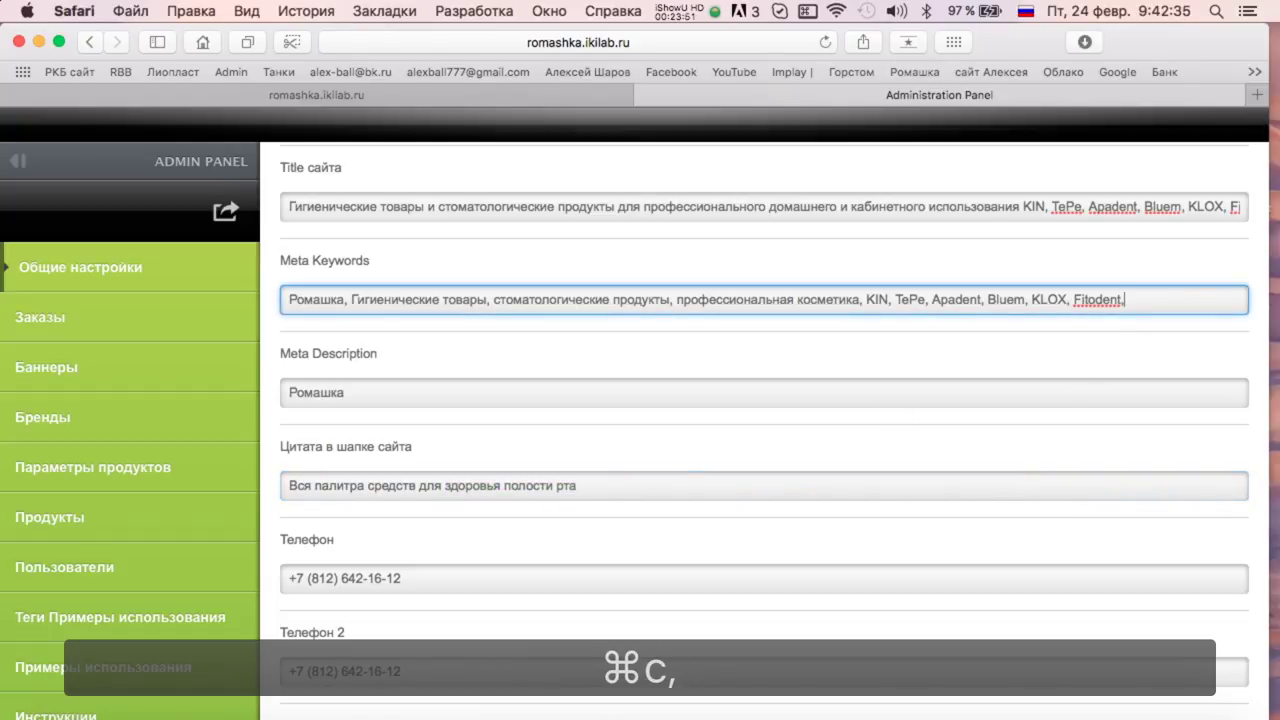
key(super+v)
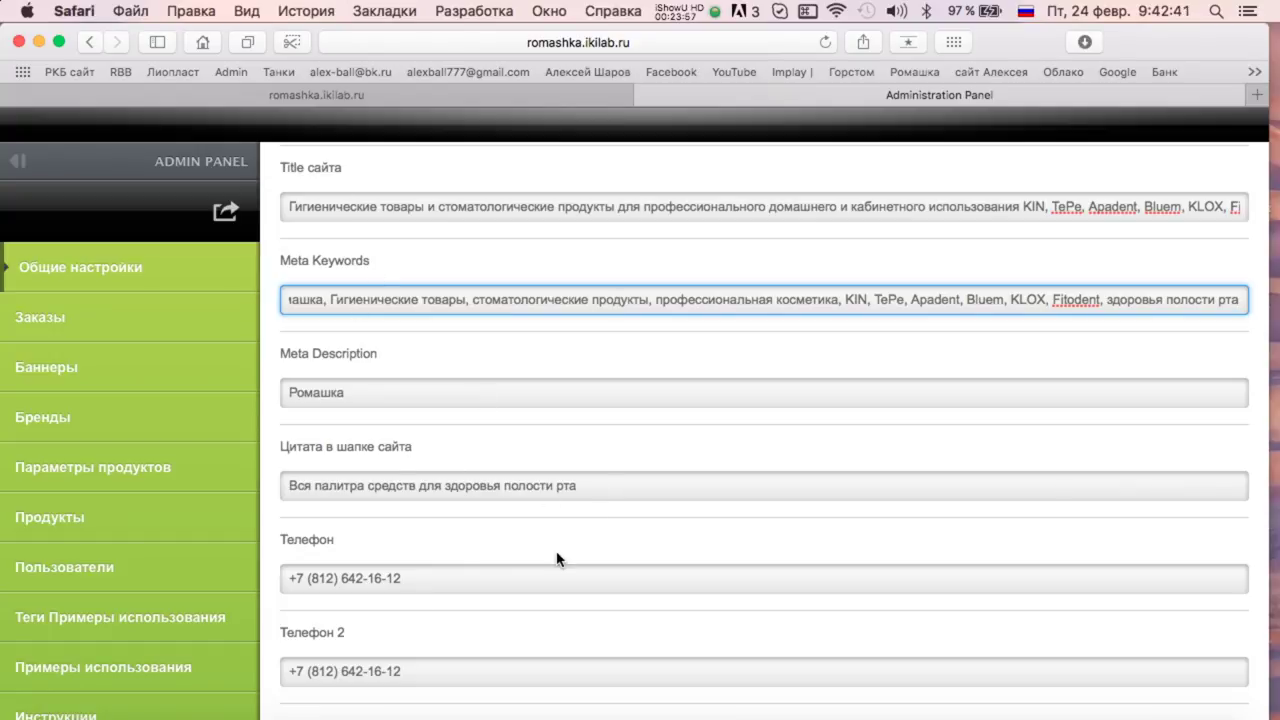
scroll(558, 558, down, 2)
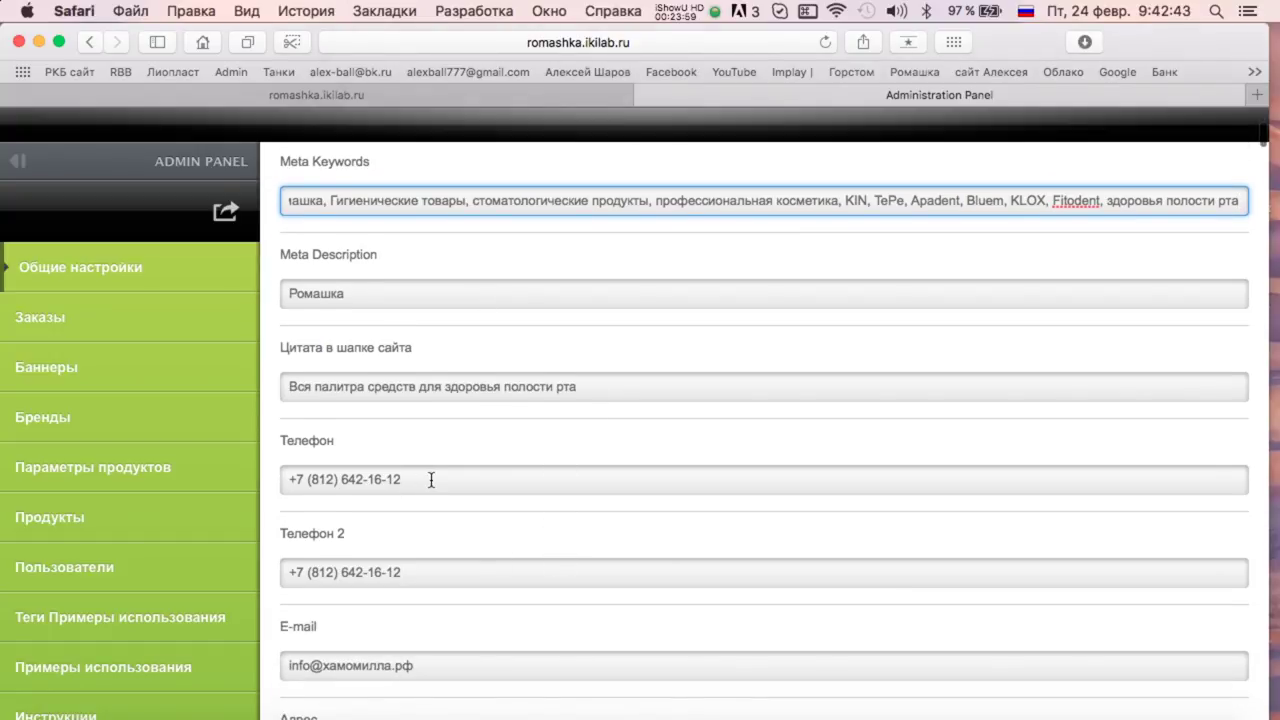
Overwrite the main Телефон value with the new mobile number, leaving Телефон 2 unchanged.
click(431, 480)
drag(431, 480, 100, 480)
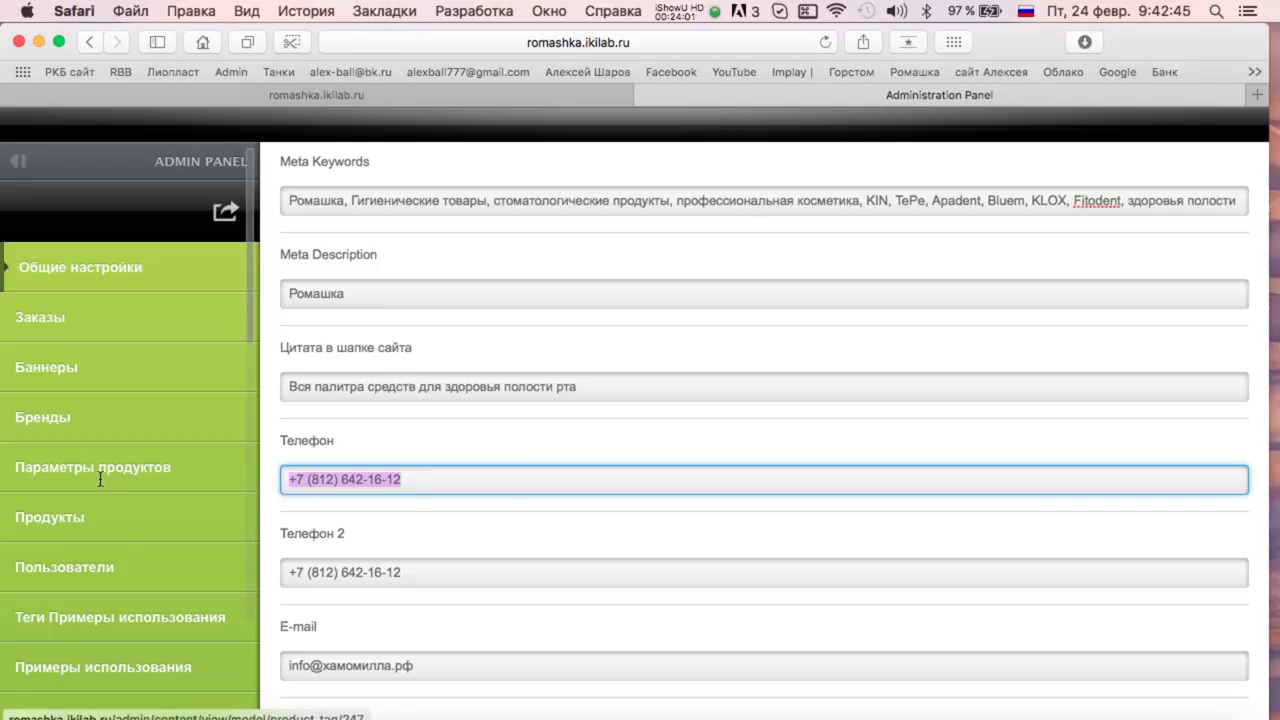
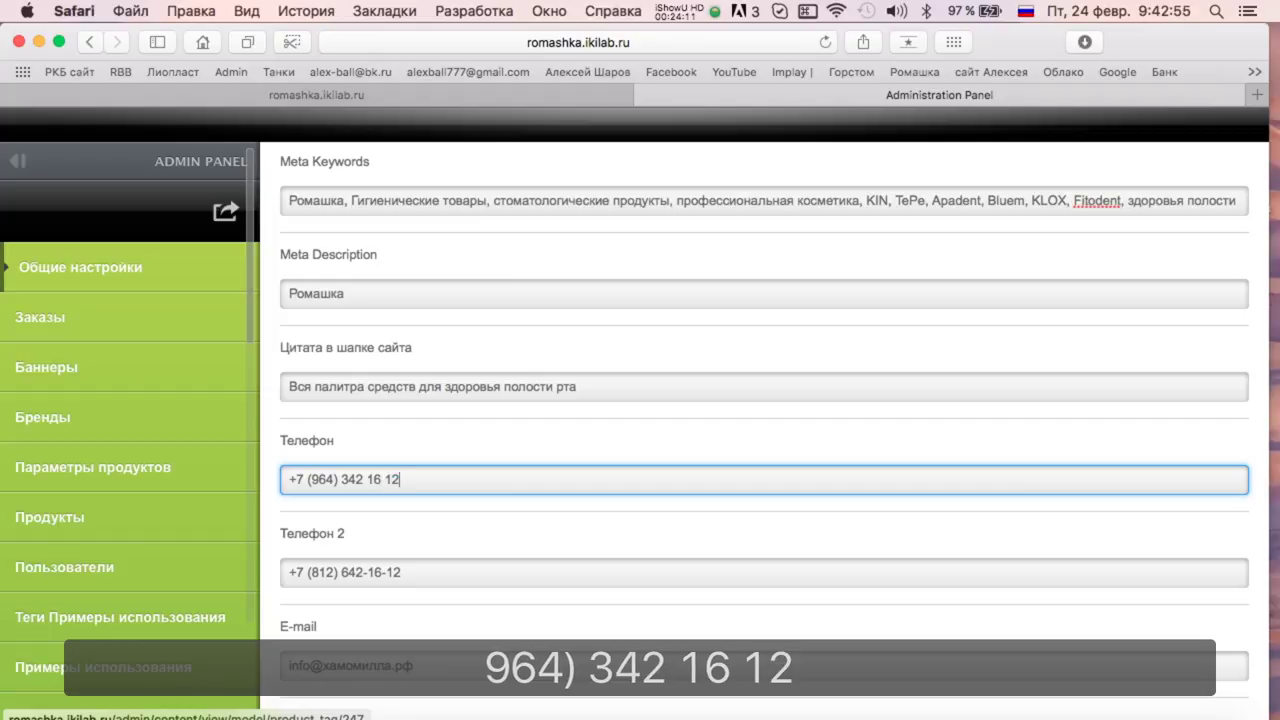
click(443, 574)
scroll(450, 500, down, 5)
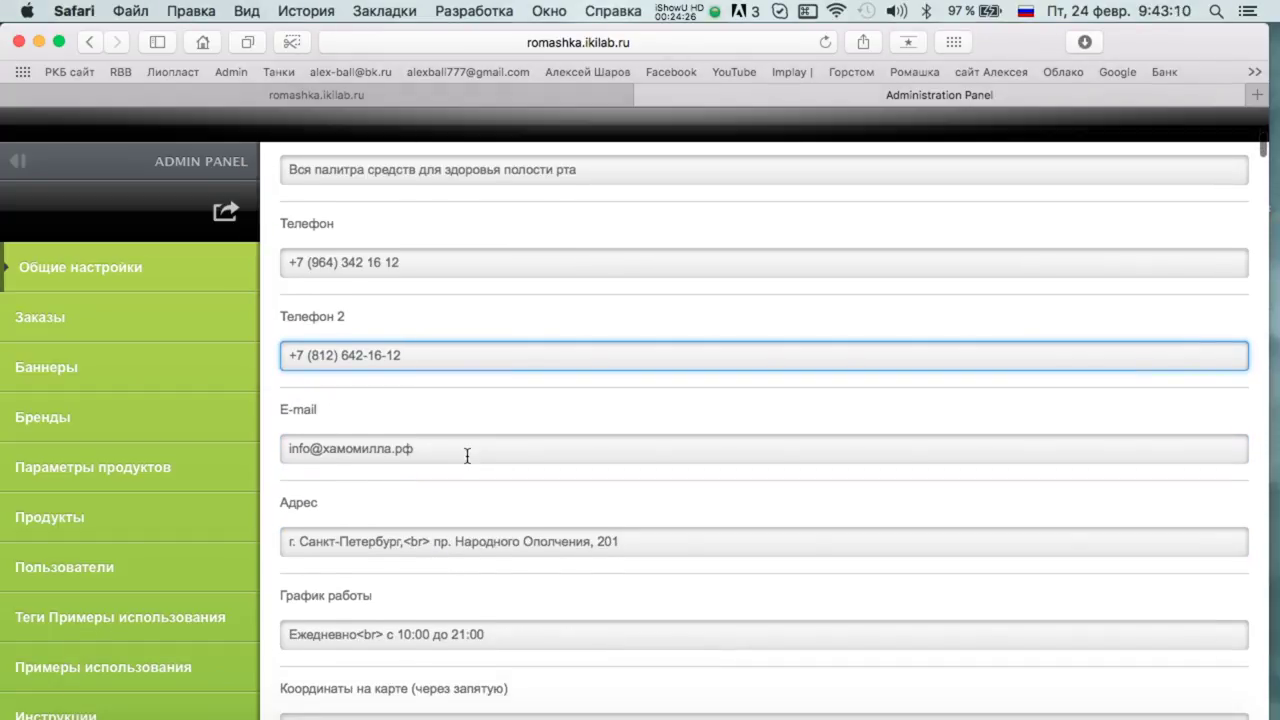
double_click(463, 450)
triple_click(463, 450)
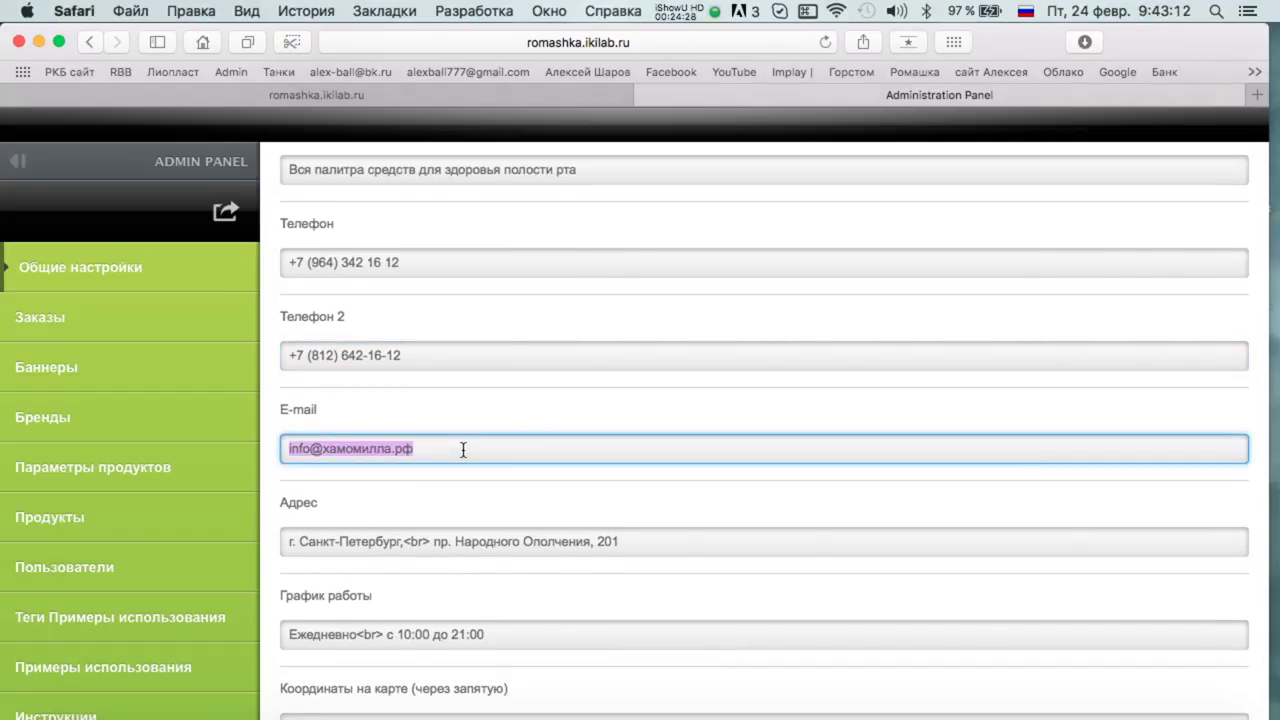
scroll(446, 336, down, 5)
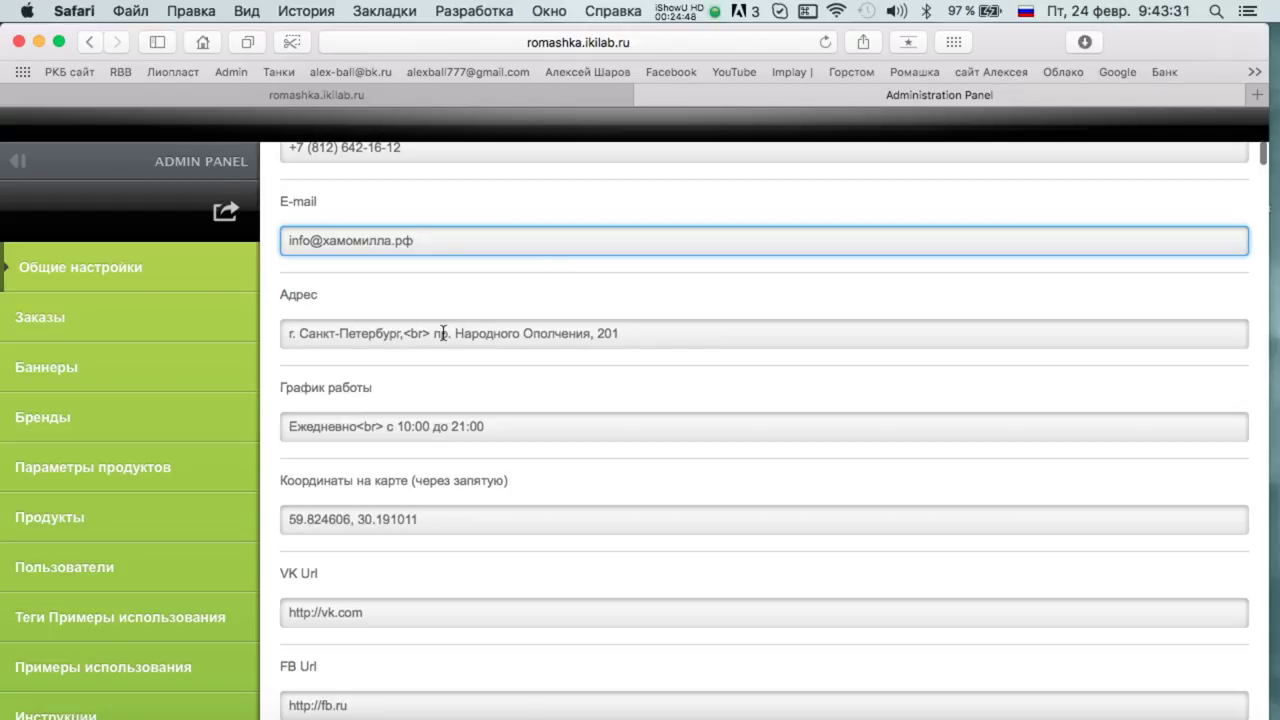
drag(434, 333, 639, 334)
text(Невск)
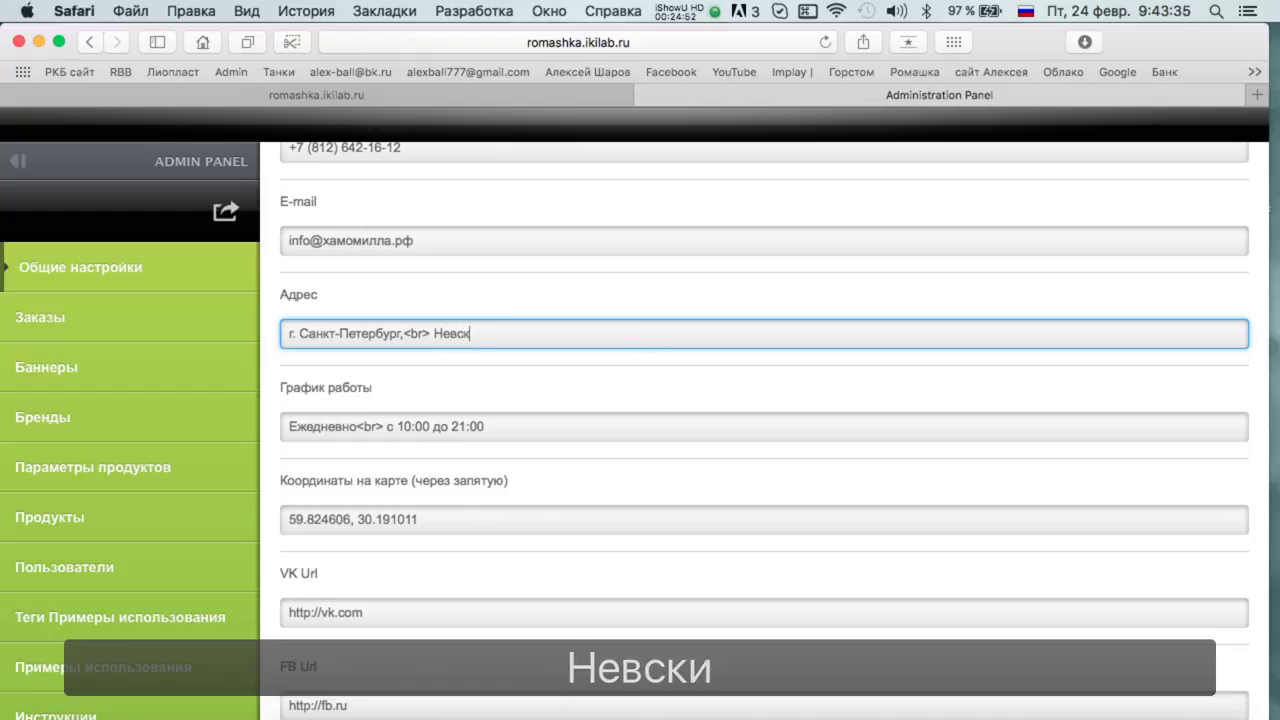
text(ий пр,)
key(BackSpace)
text(оспекук)
key(BackSpace)
key(BackSpace)
text(т,)
key(BackSpace)
key(BackSpace)
key(BackSpace)
key(BackSpace)
key(BackSpace)
key(BackSpace)
key(BackSpace)
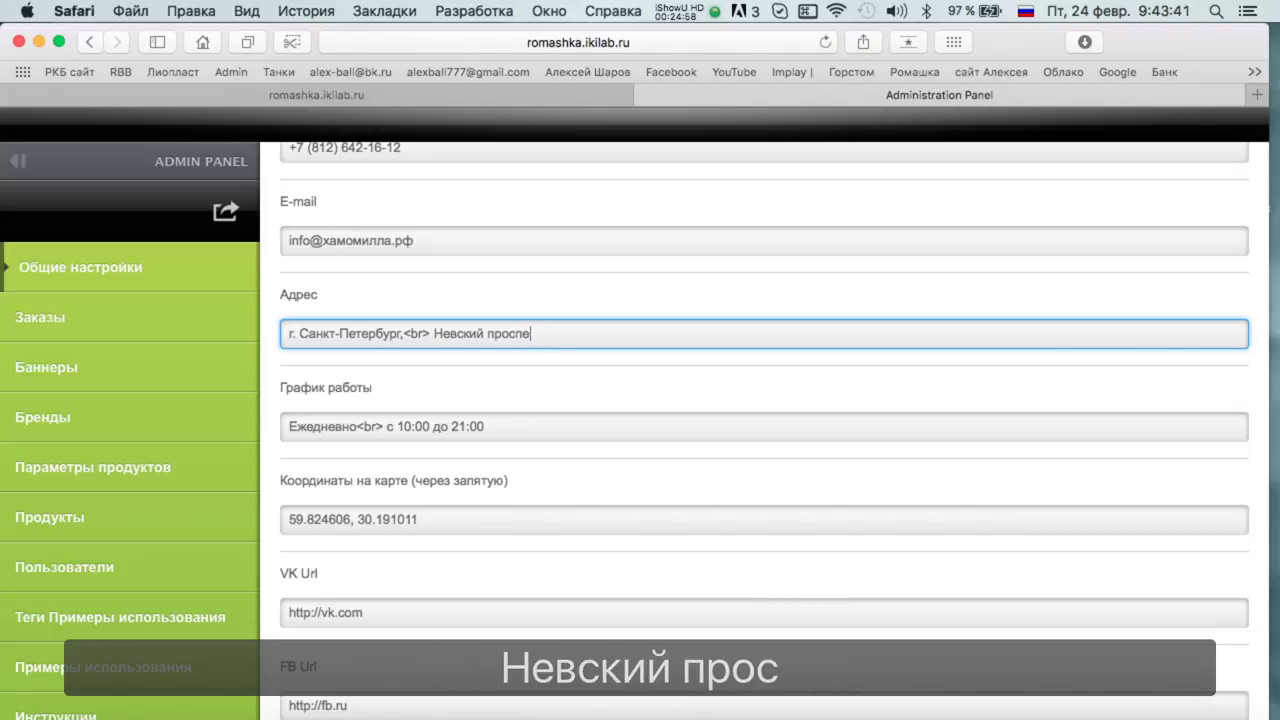
text(,)
key(BackSpace)
text(., 5)
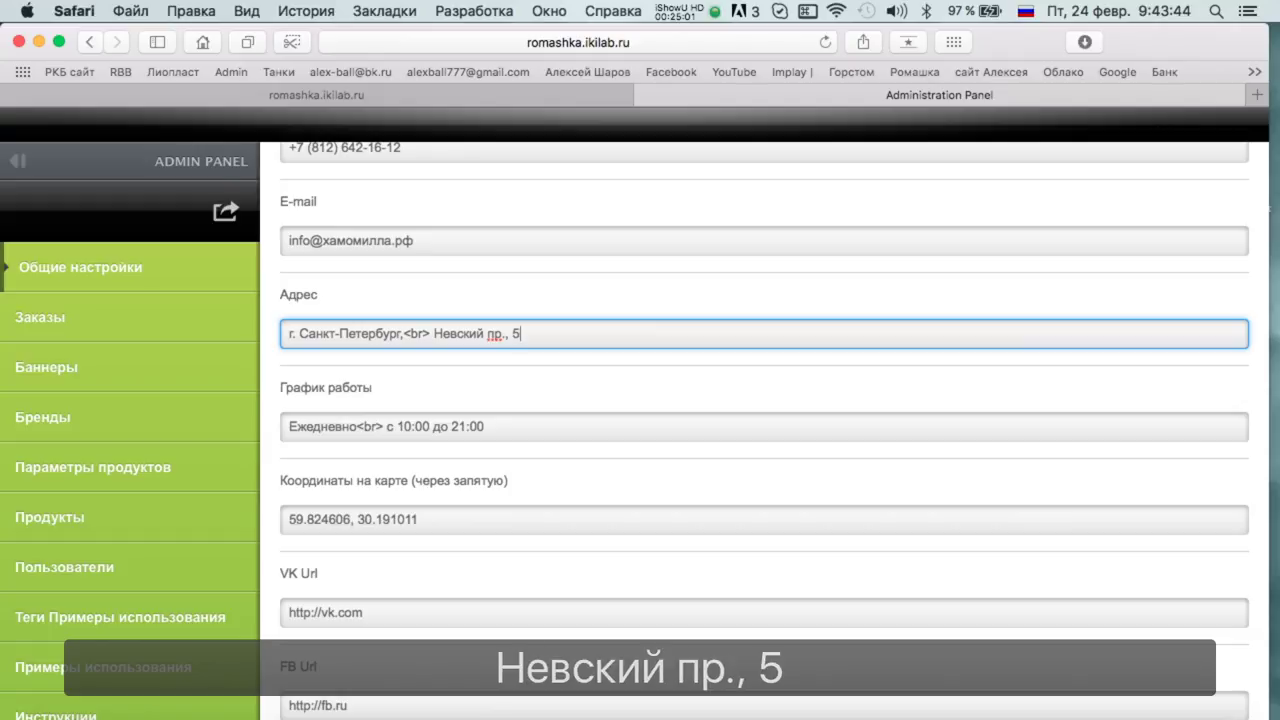
key(BackSpace)
text(46)
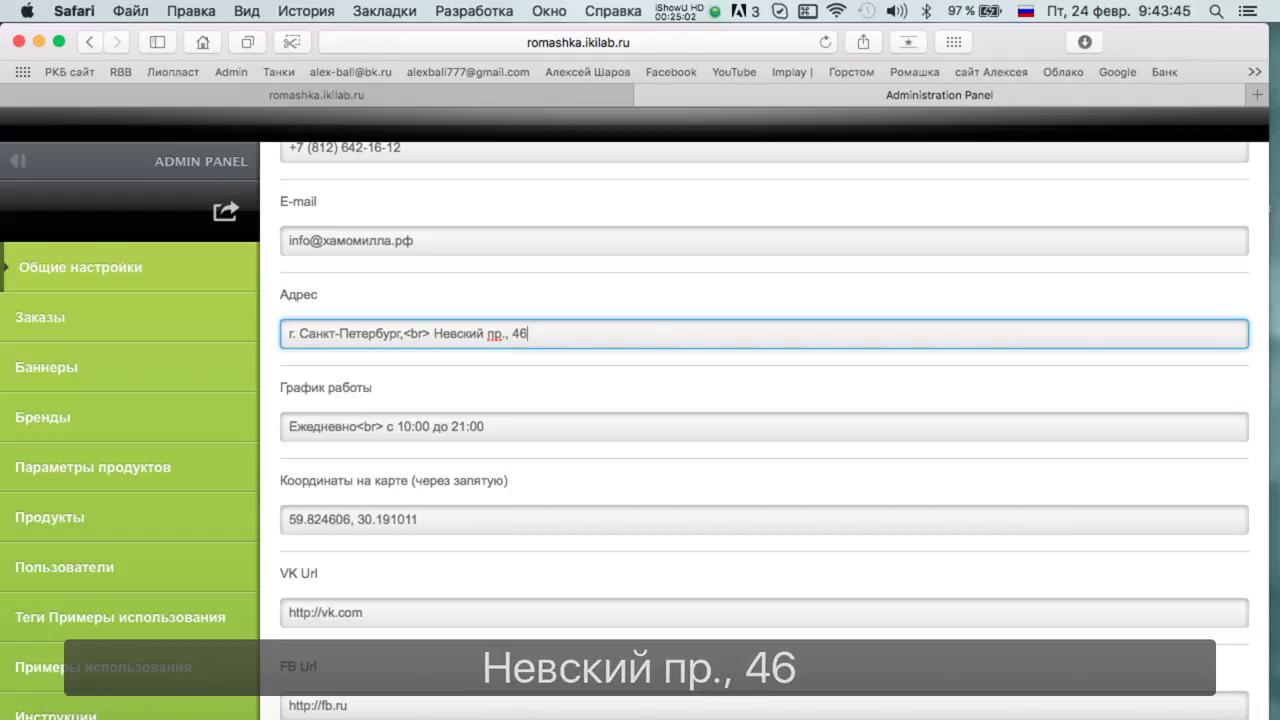
scroll(657, 449, up, 5)
scroll(660, 450, down, 3)
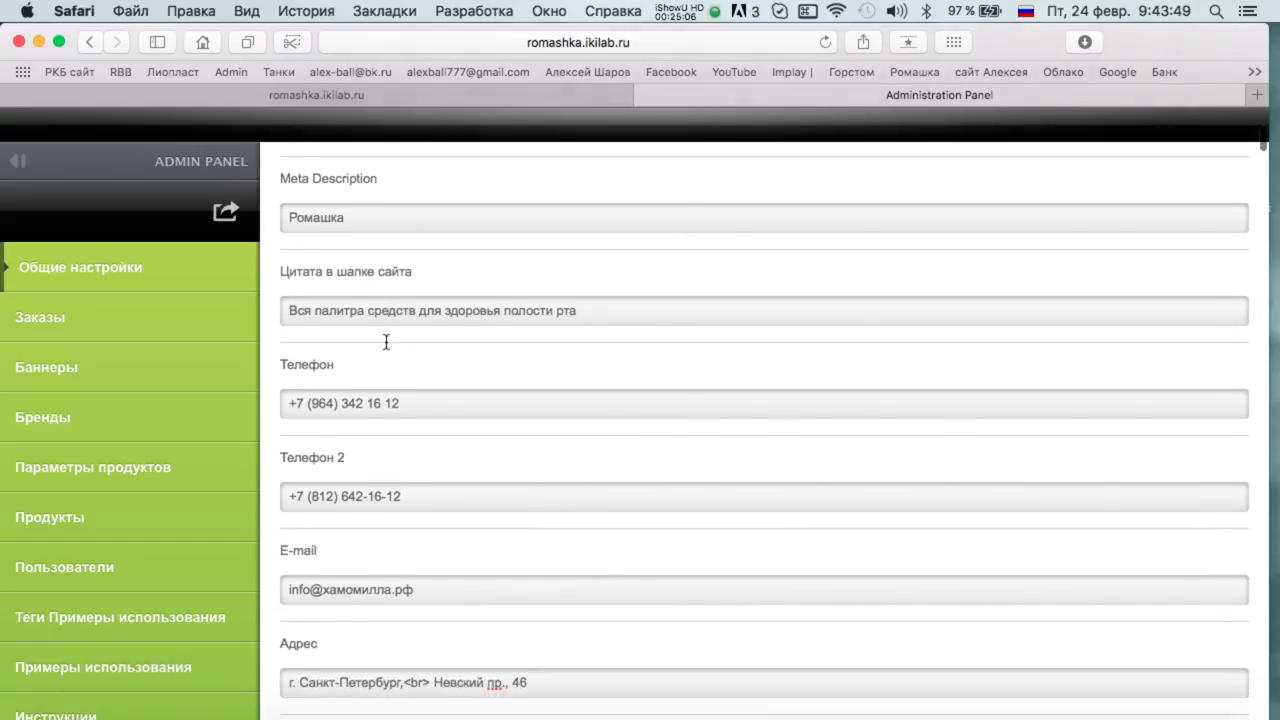
scroll(606, 382, down, 2)
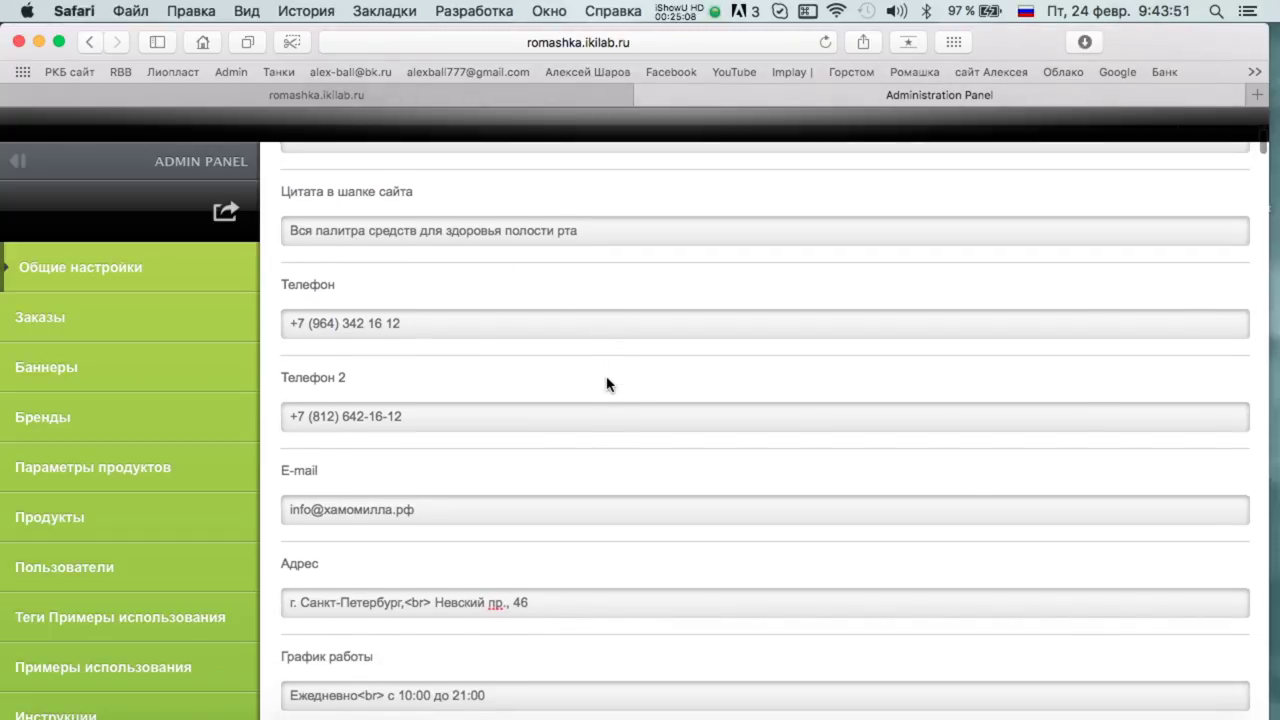
scroll(605, 388, down, 2)
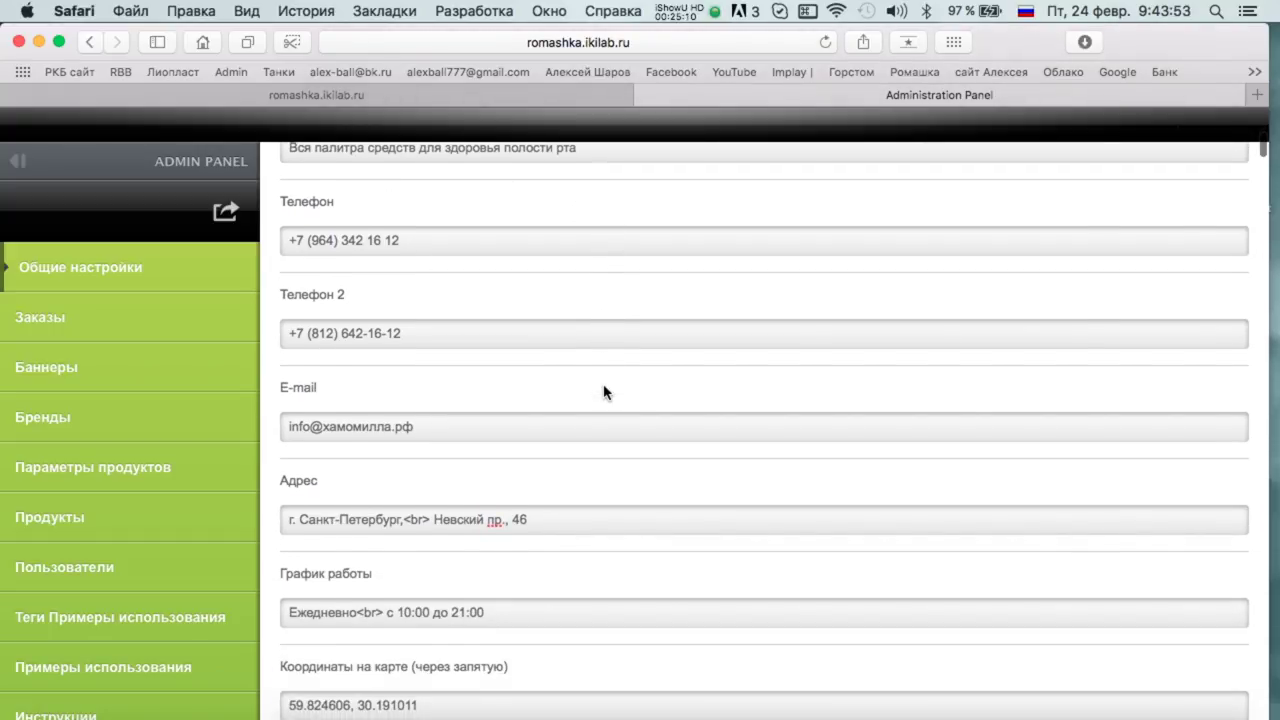
scroll(604, 390, down, 4)
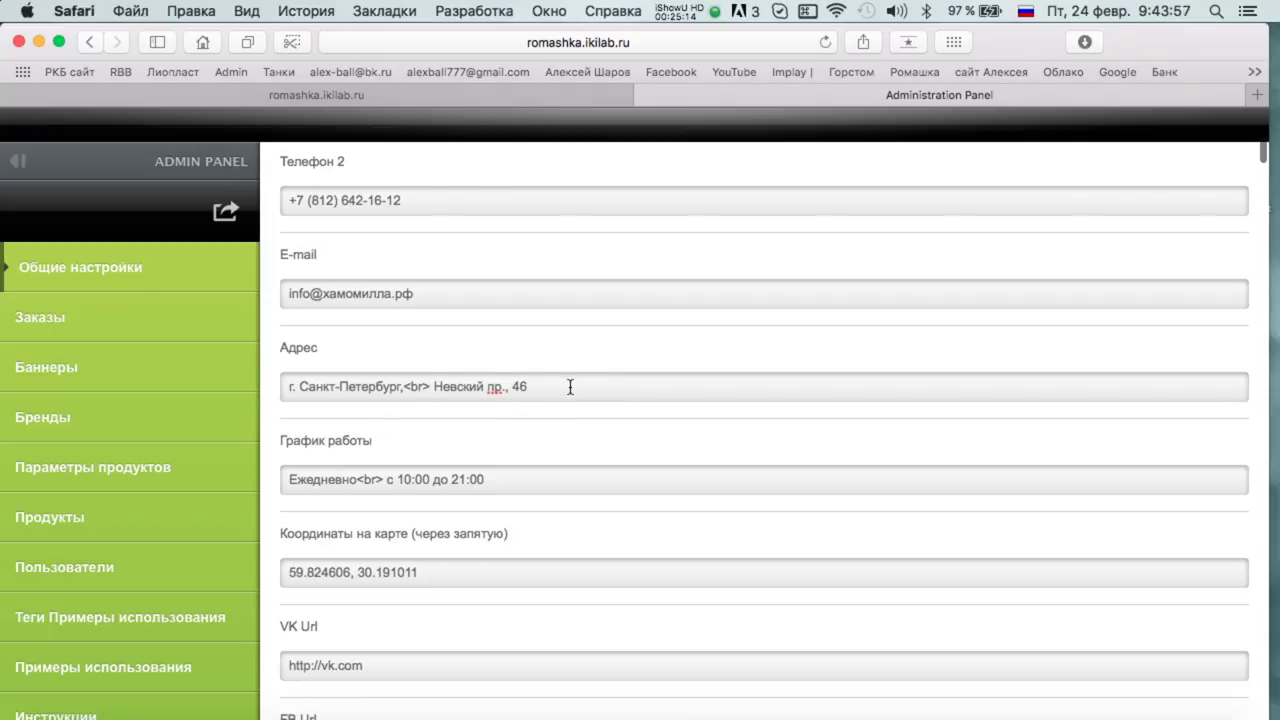
scroll(560, 380, down, 2)
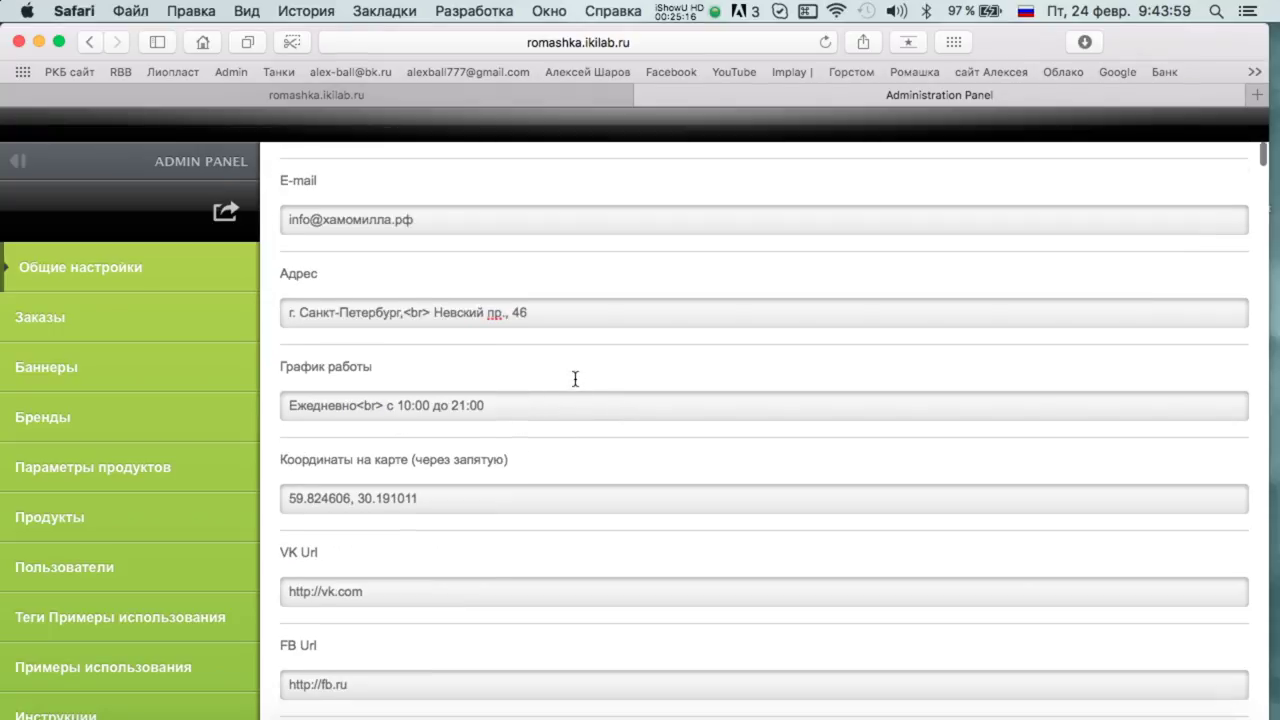
scroll(560, 310, down, 2)
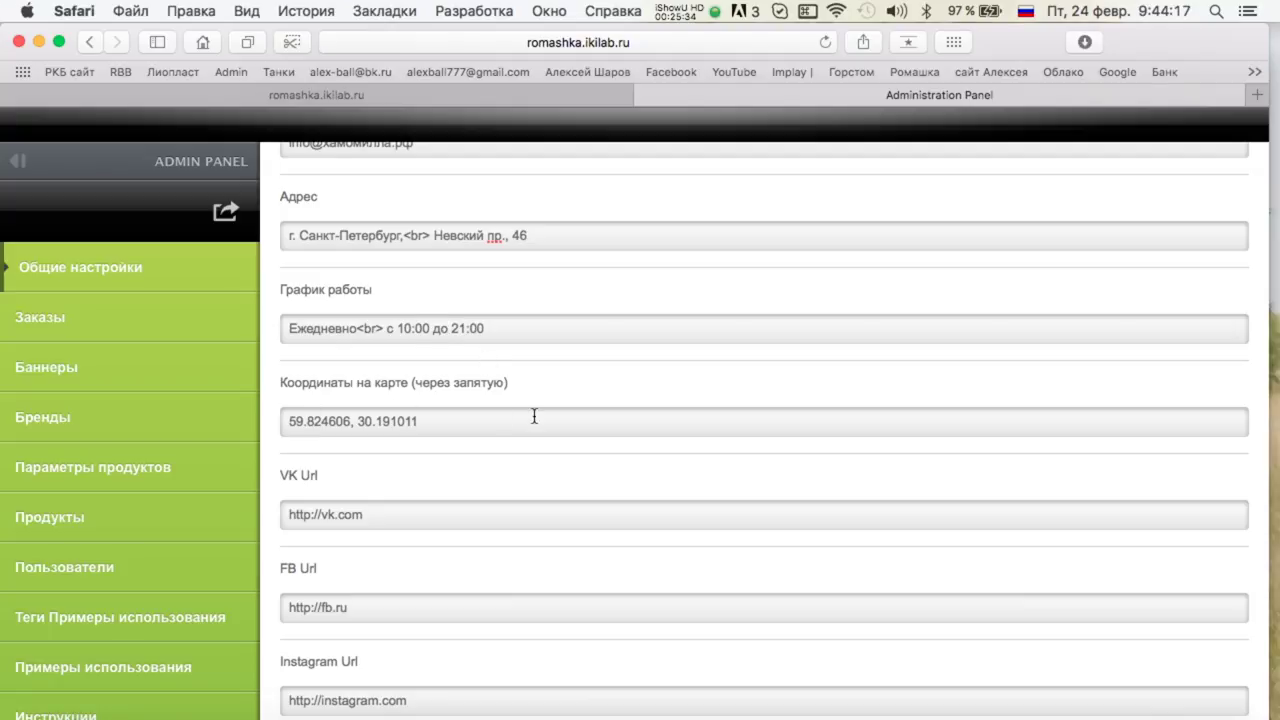
Empty the Координаты на карте field in the admin settings and open a new Safari tab.
scroll(534, 416, down, 2)
triple_click(450, 349)
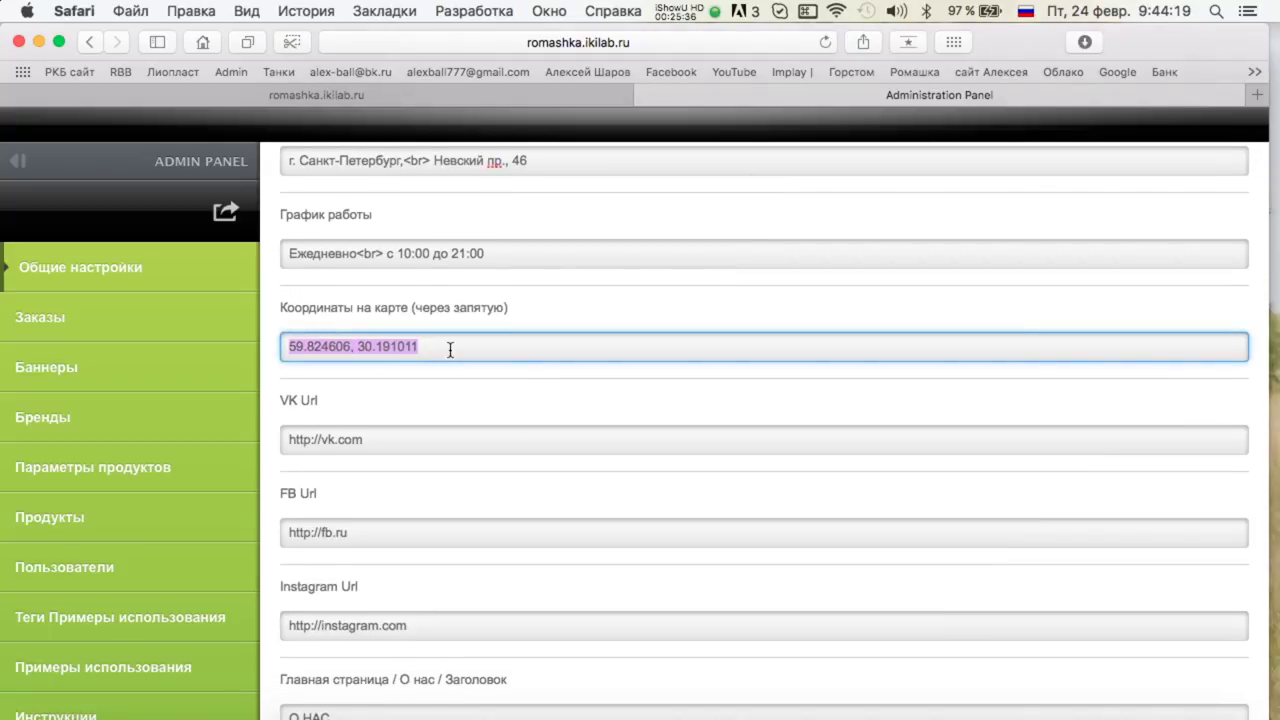
key(BackSpace)
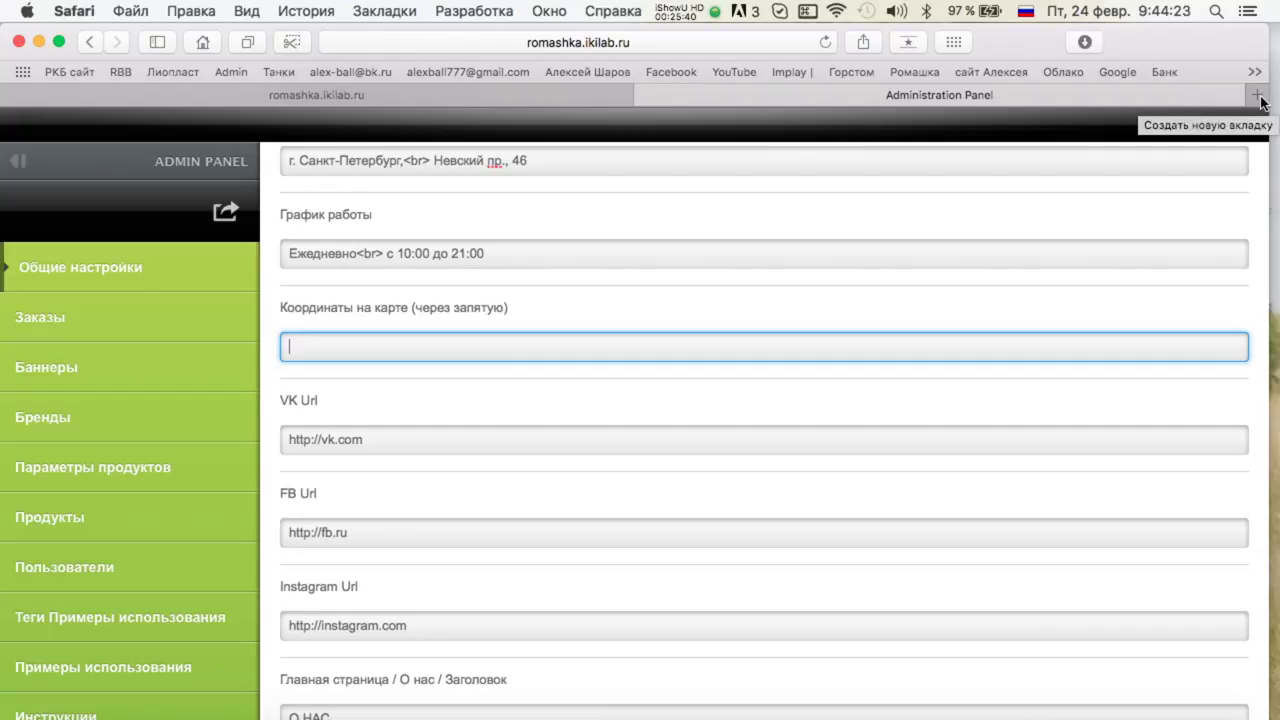
click(1257, 95)
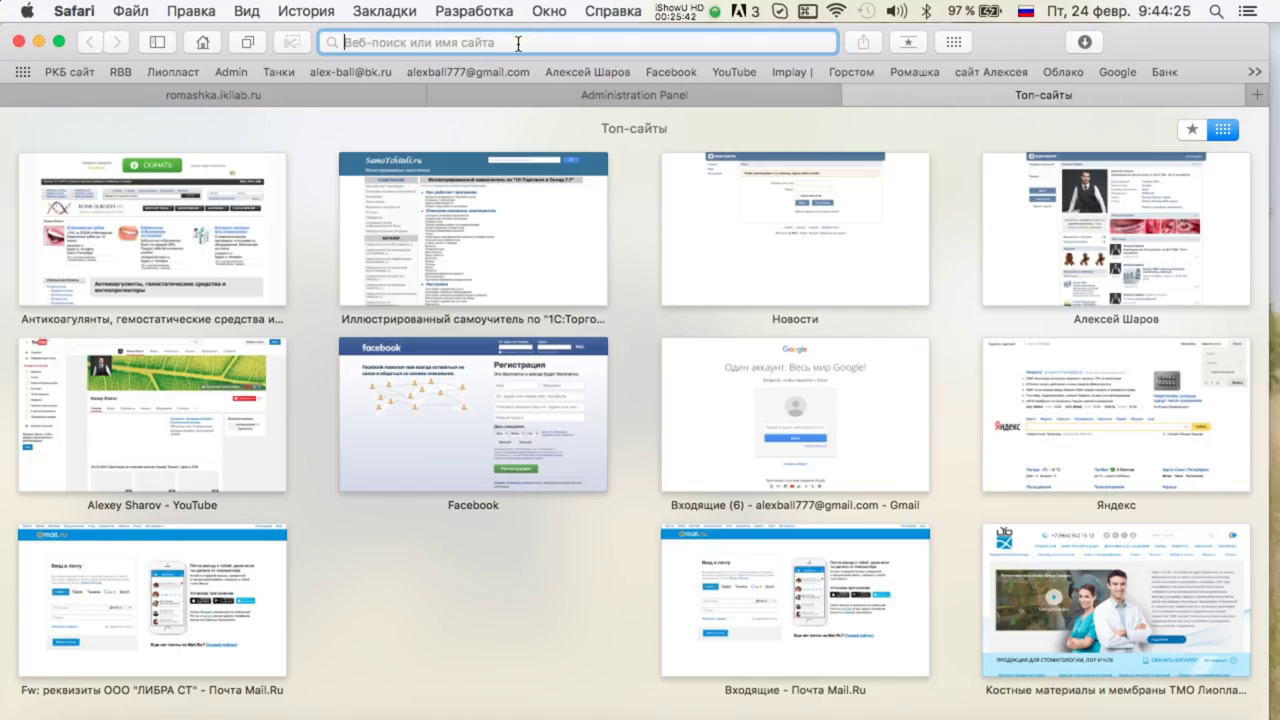
Open Yandex from Top Sites and look up 'невский 46', choosing Невский проспект, 46.
text(не)
key(BackSpace)
key(BackSpace)
text(н)
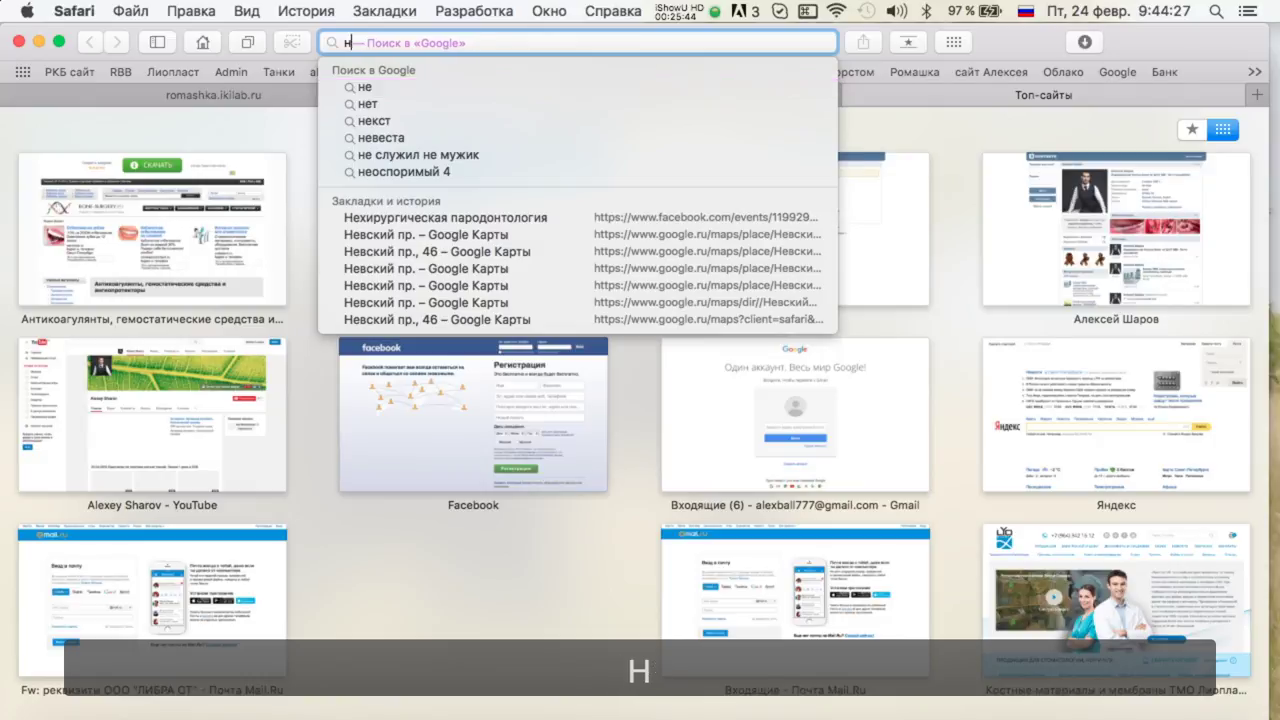
key(BackSpace)
click(1057, 423)
text(н)
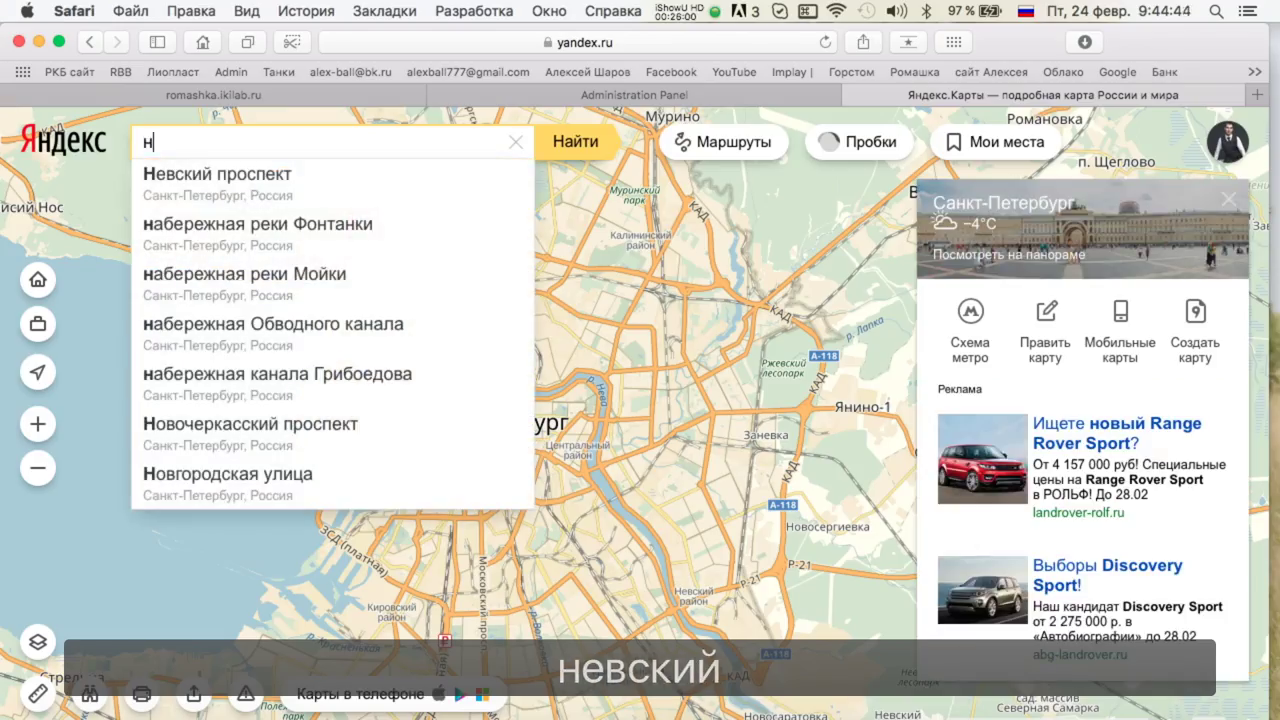
text(евский)
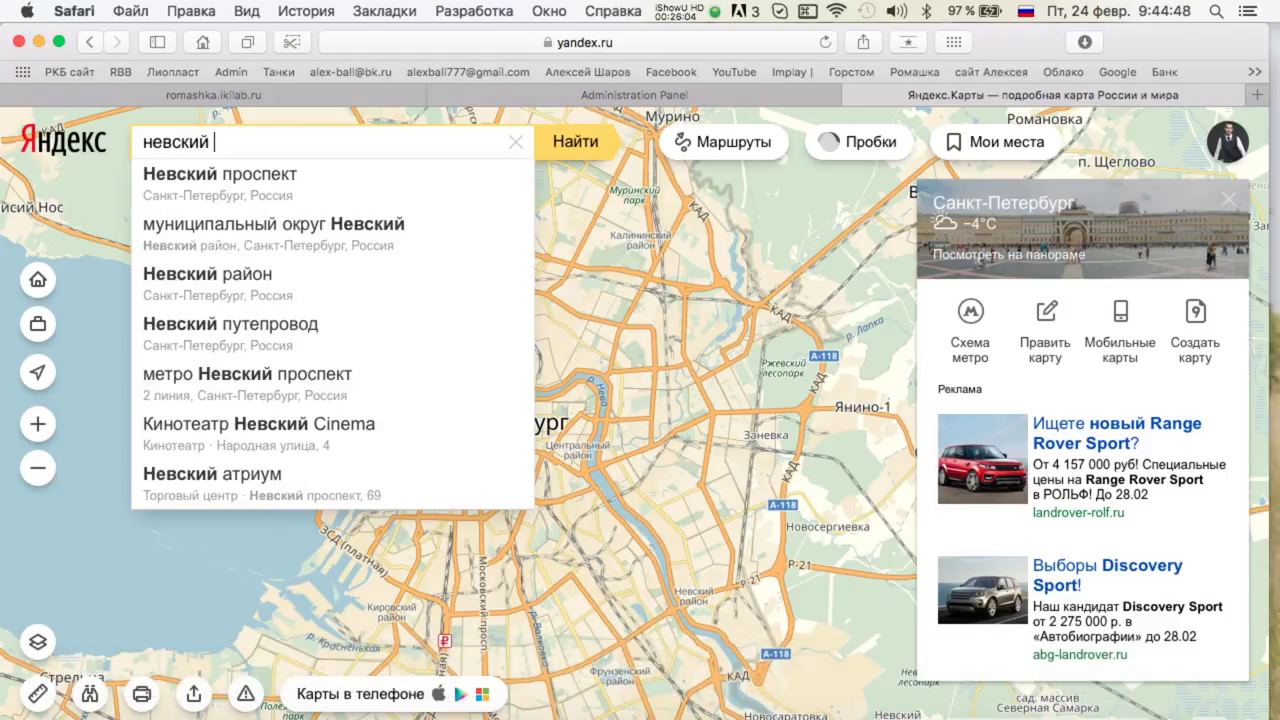
text( 46)
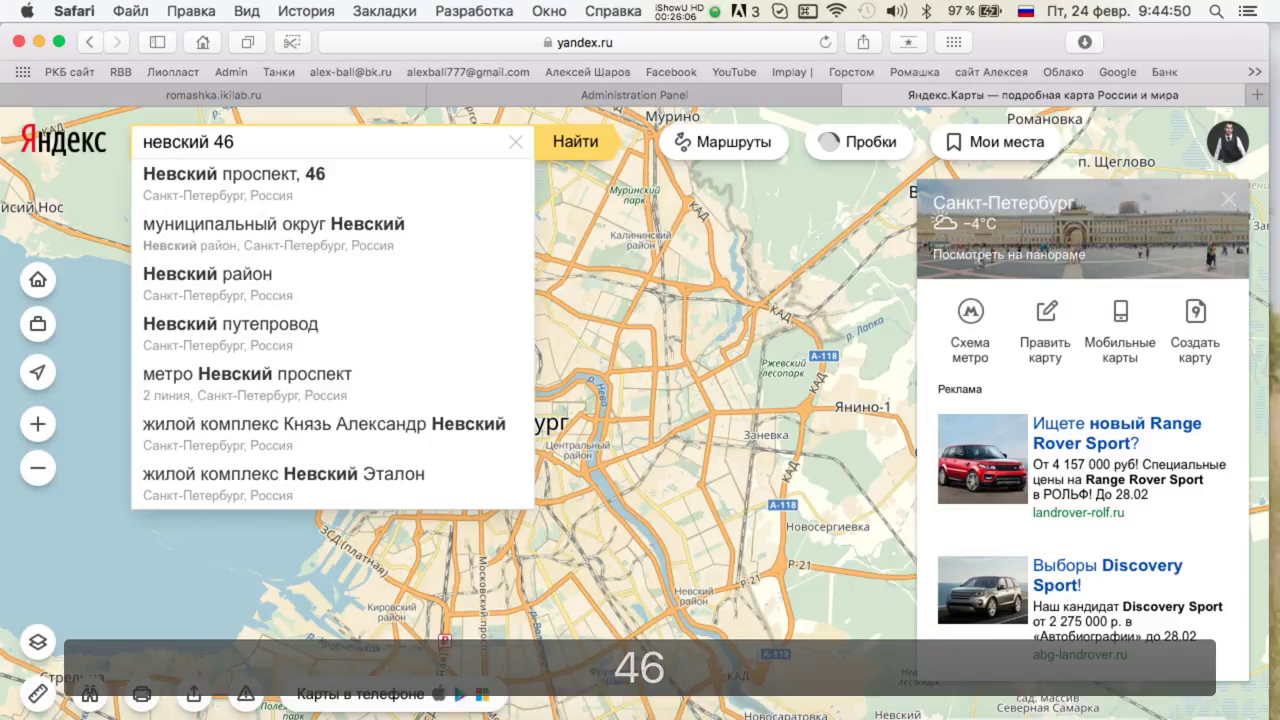
click(480, 189)
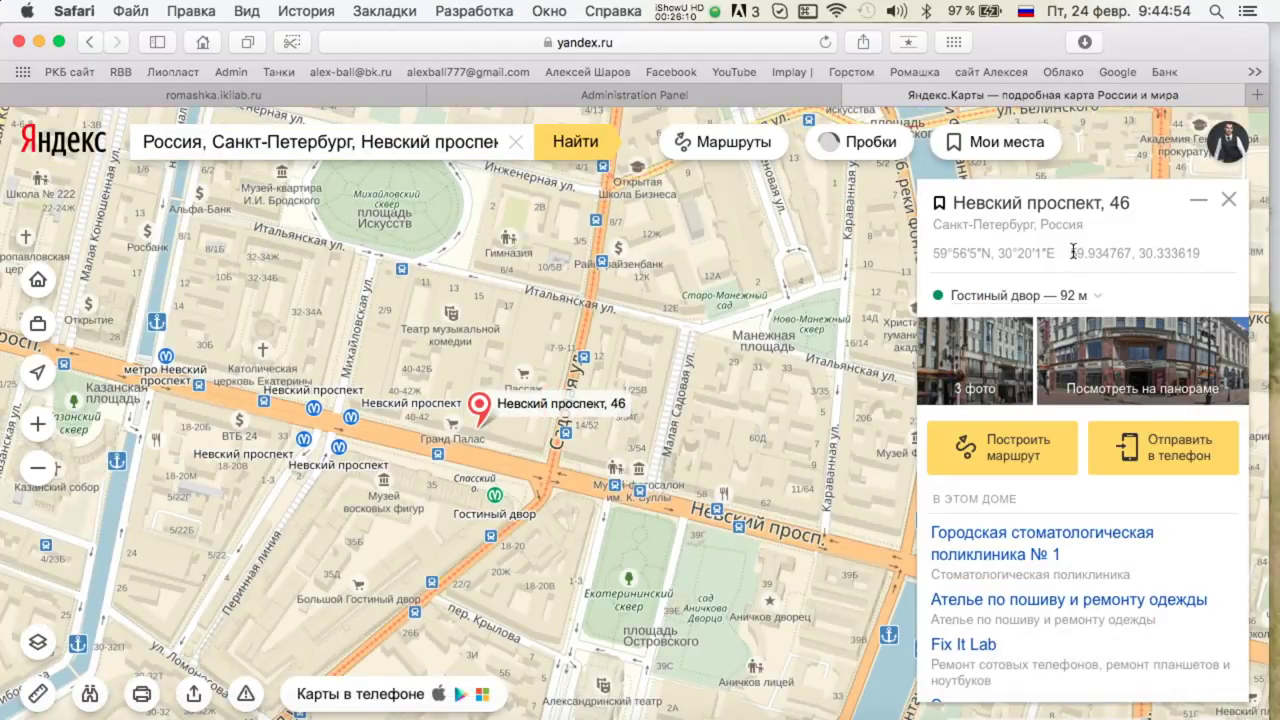
Copy the coordinates 59.934767, 30.333619 into the admin map coordinates field.
drag(1073, 252, 1210, 252)
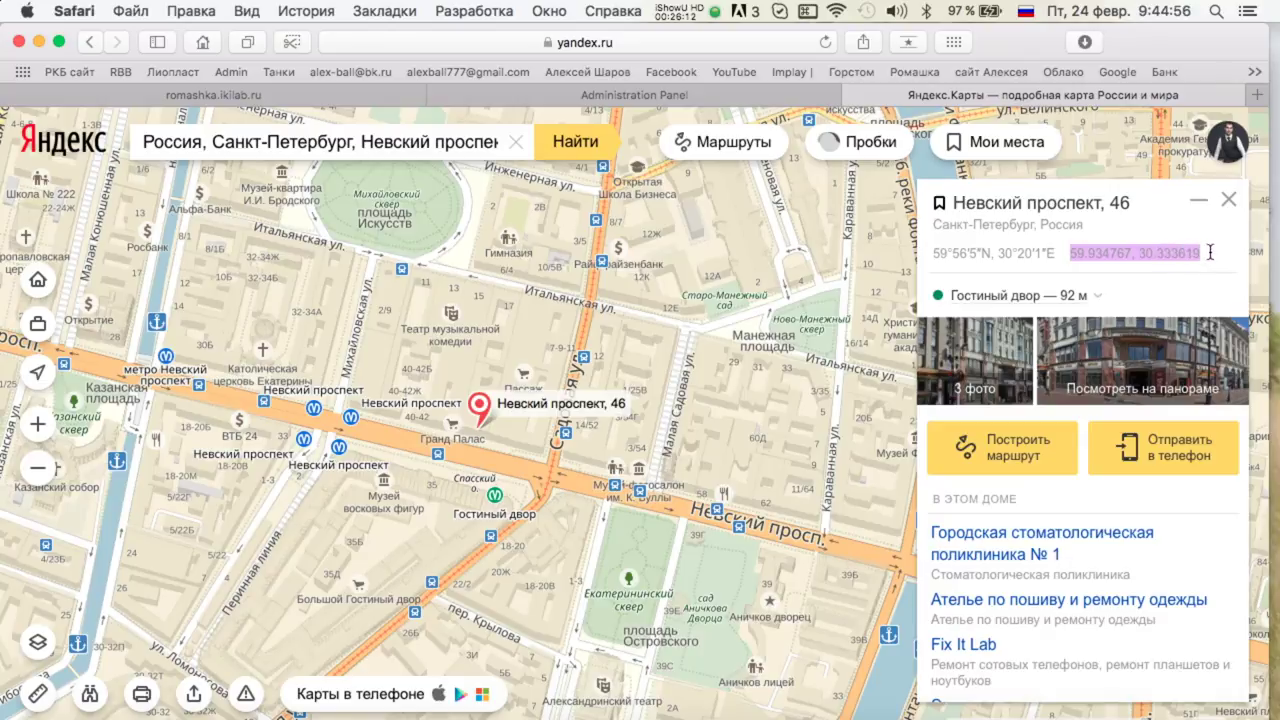
key(super+c)
mouse_move(2, 2)
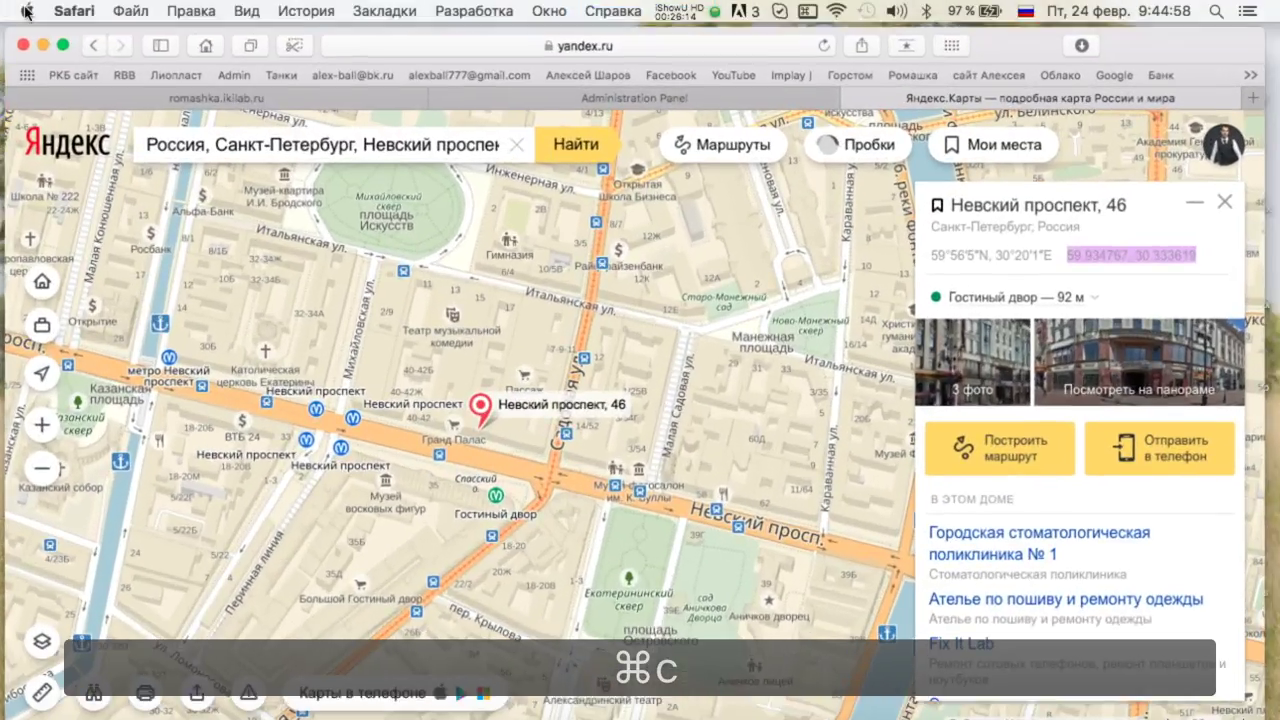
click(537, 95)
key(super+v)
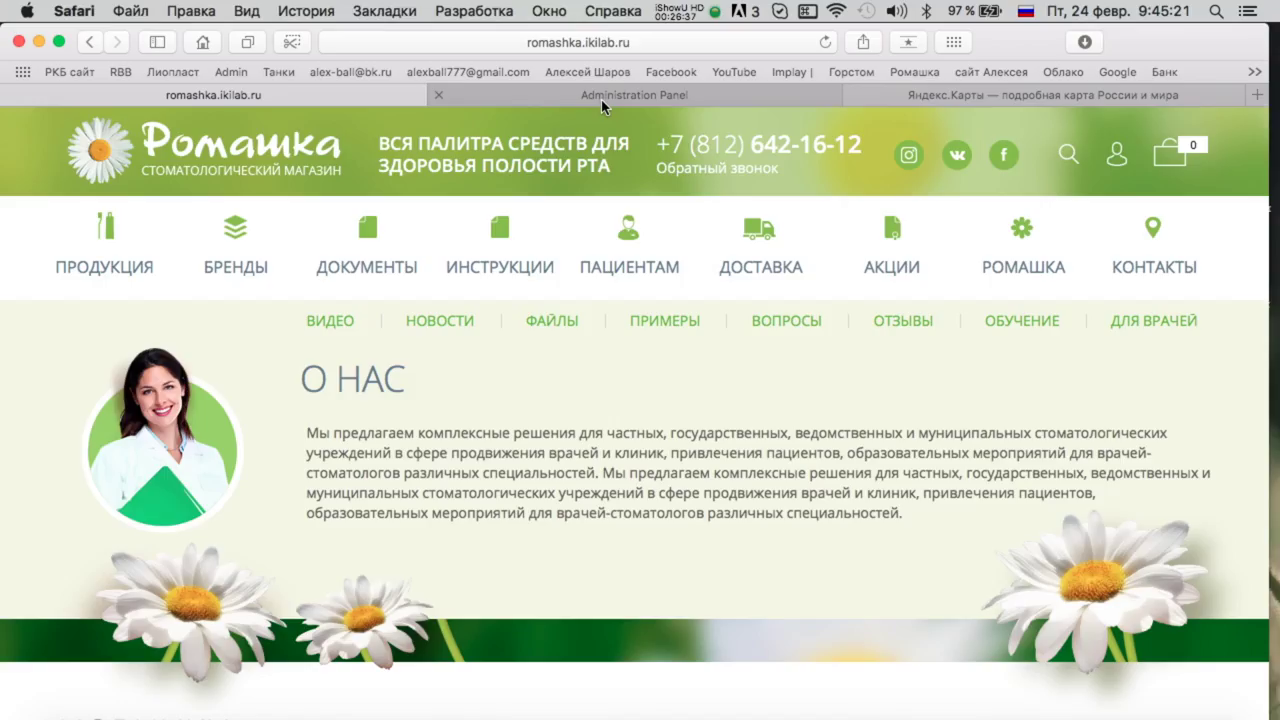
Review the updated general settings further down the admin page.
click(601, 99)
scroll(573, 330, down, 3)
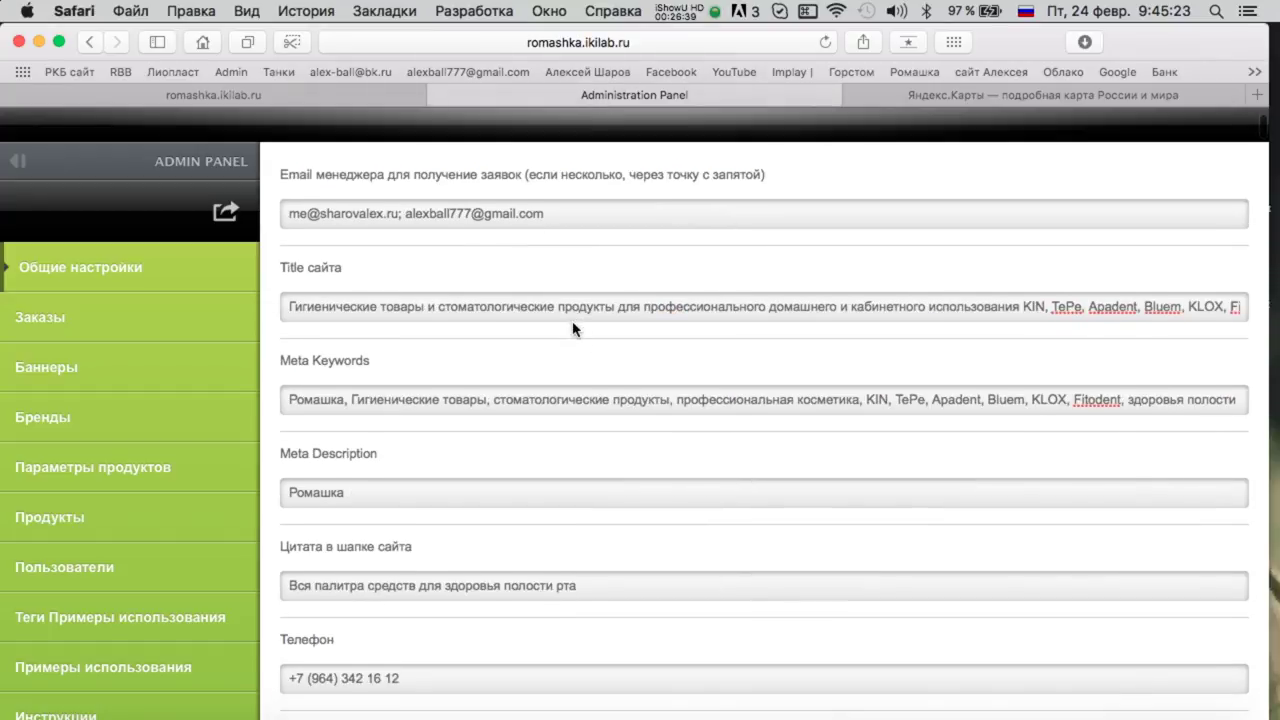
scroll(431, 316, down, 7)
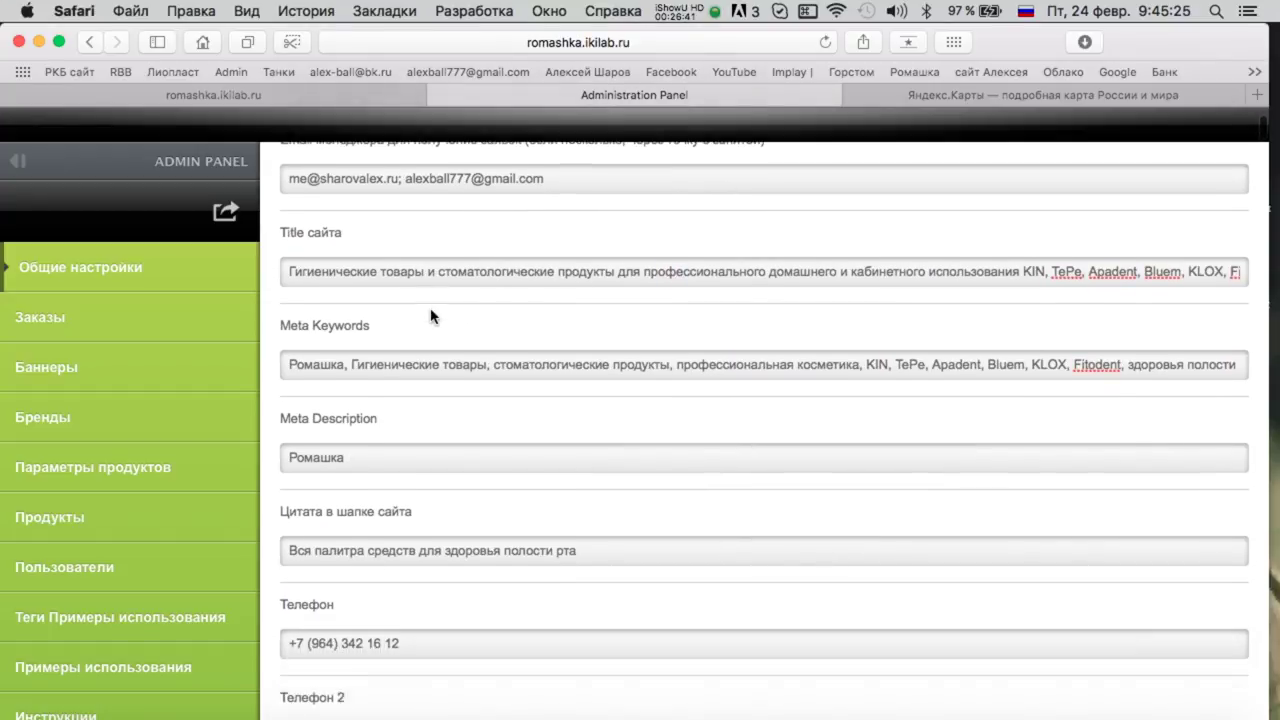
scroll(405, 337, down, 15)
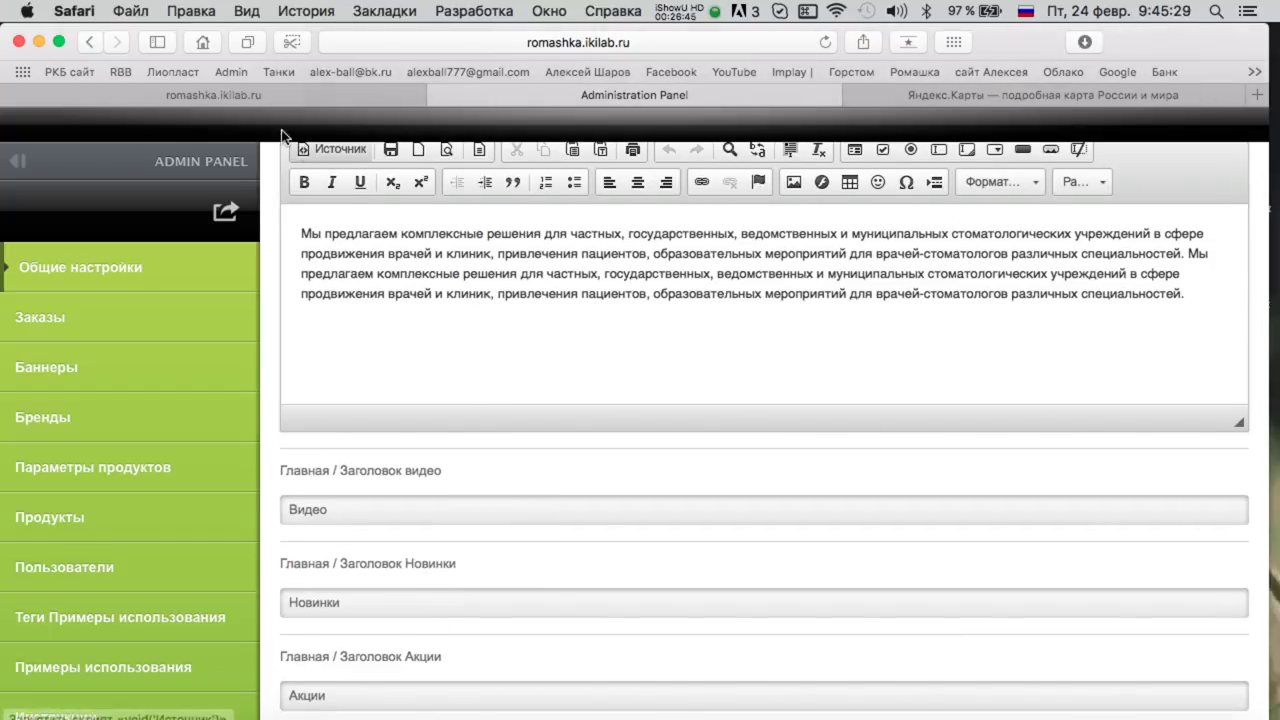
Open the public Romashka site's КОНТАКТЫ page and scroll down to the map.
click(263, 97)
click(1140, 276)
scroll(997, 313, down, 3)
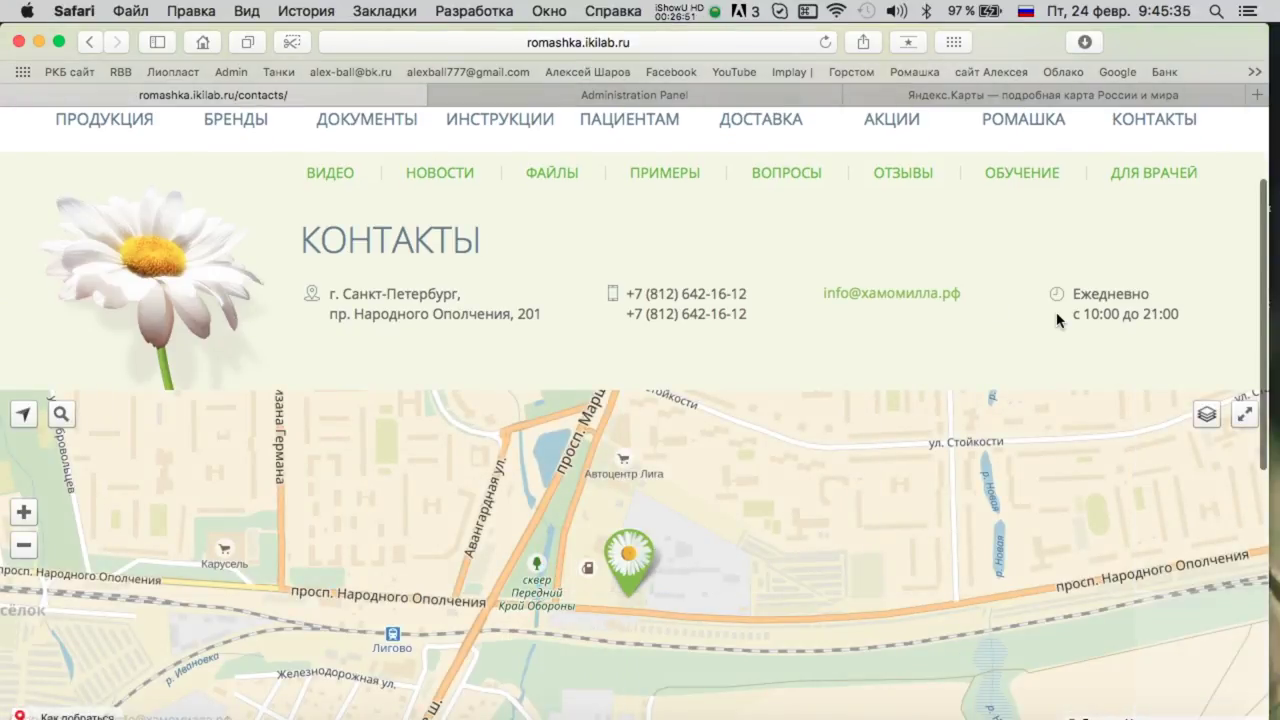
Compare the Контакты page against the admin settings, then return to the Ромашка home page.
scroll(1060, 318, down, 2)
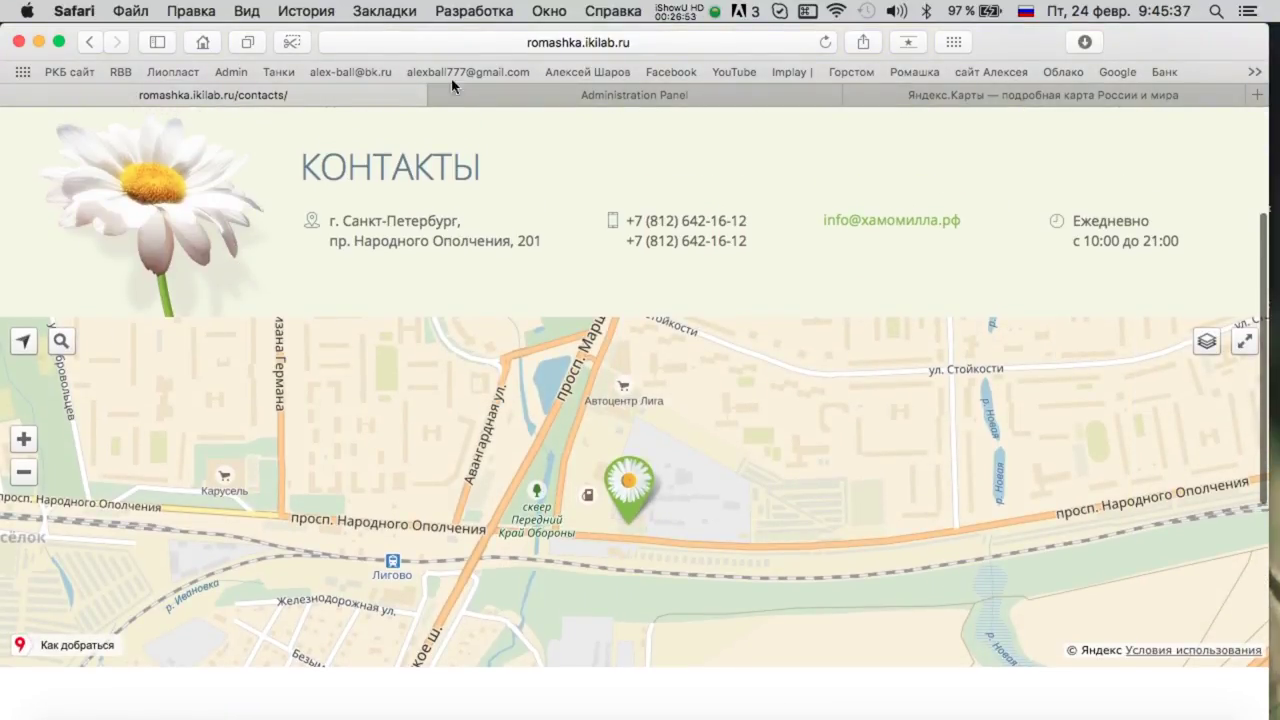
scroll(837, 243, up, 2)
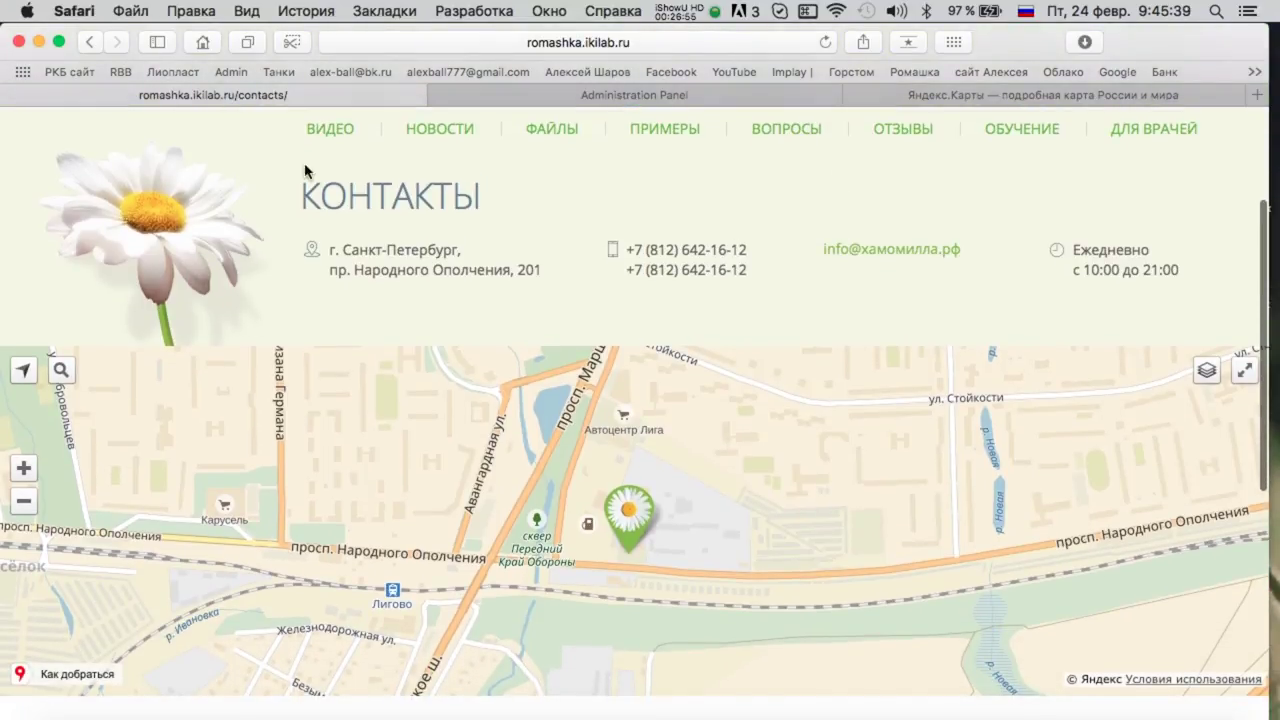
click(634, 97)
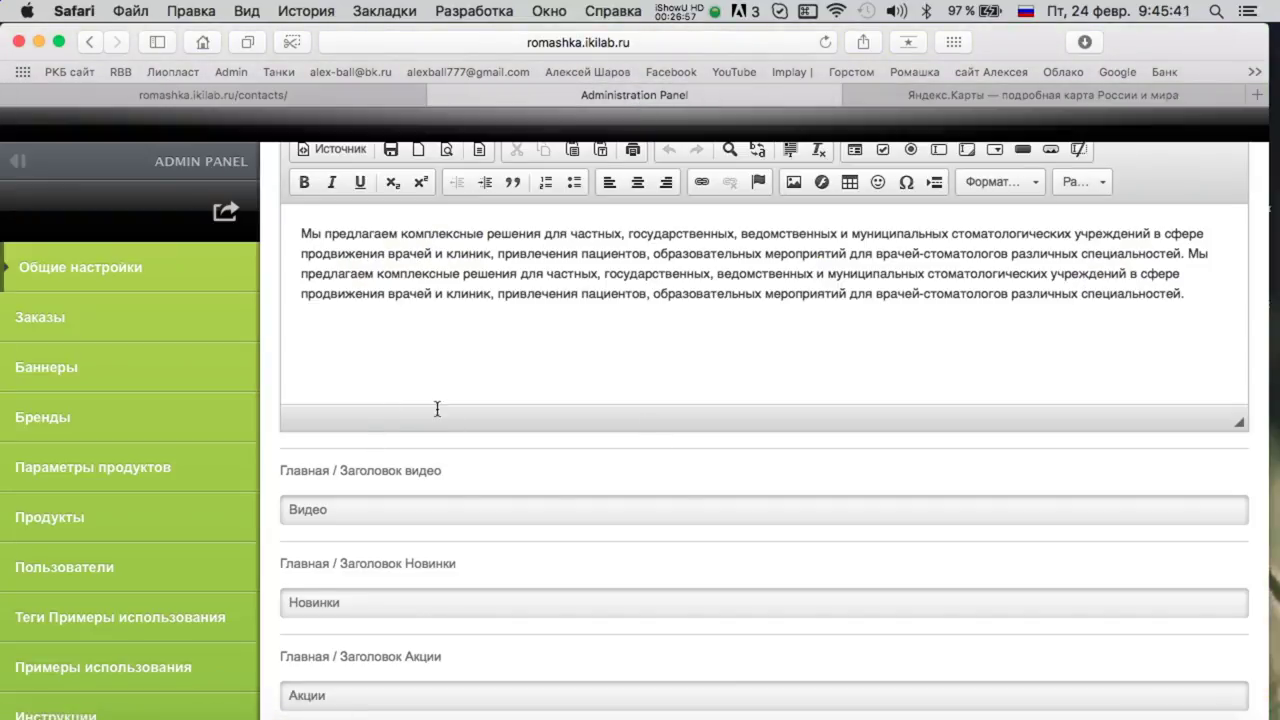
scroll(437, 408, up, 15)
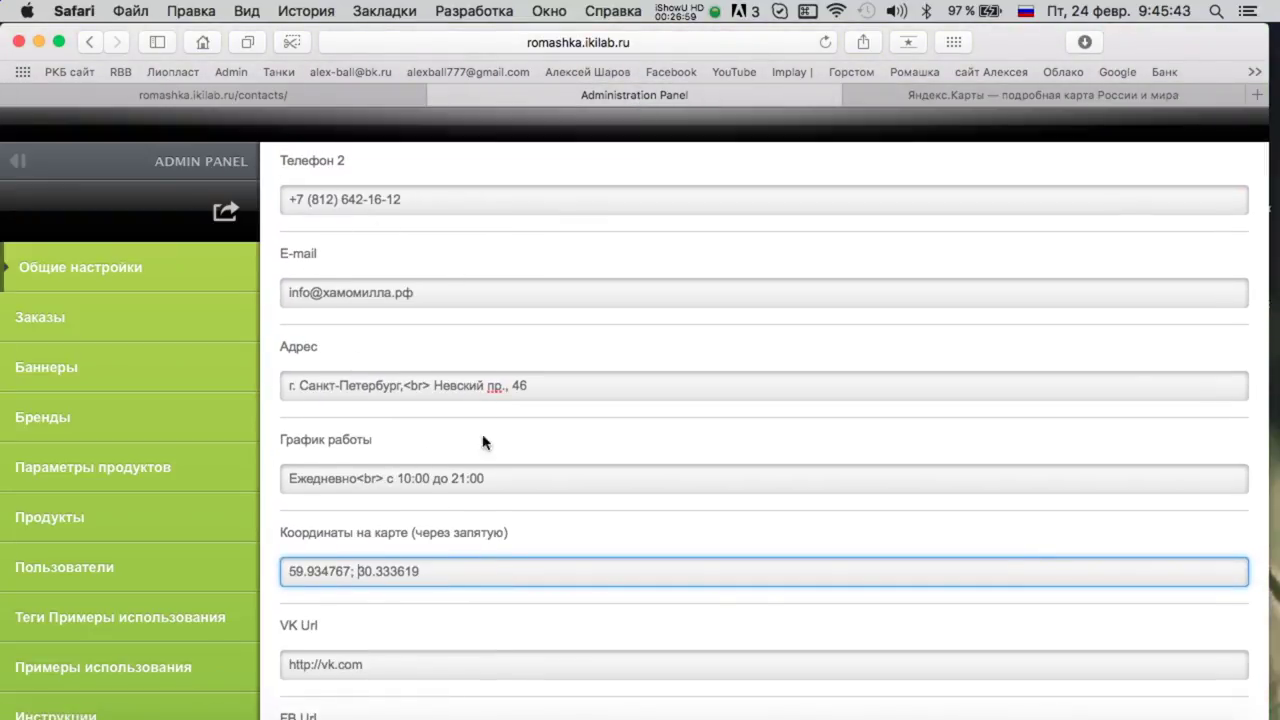
scroll(450, 284, up, 6)
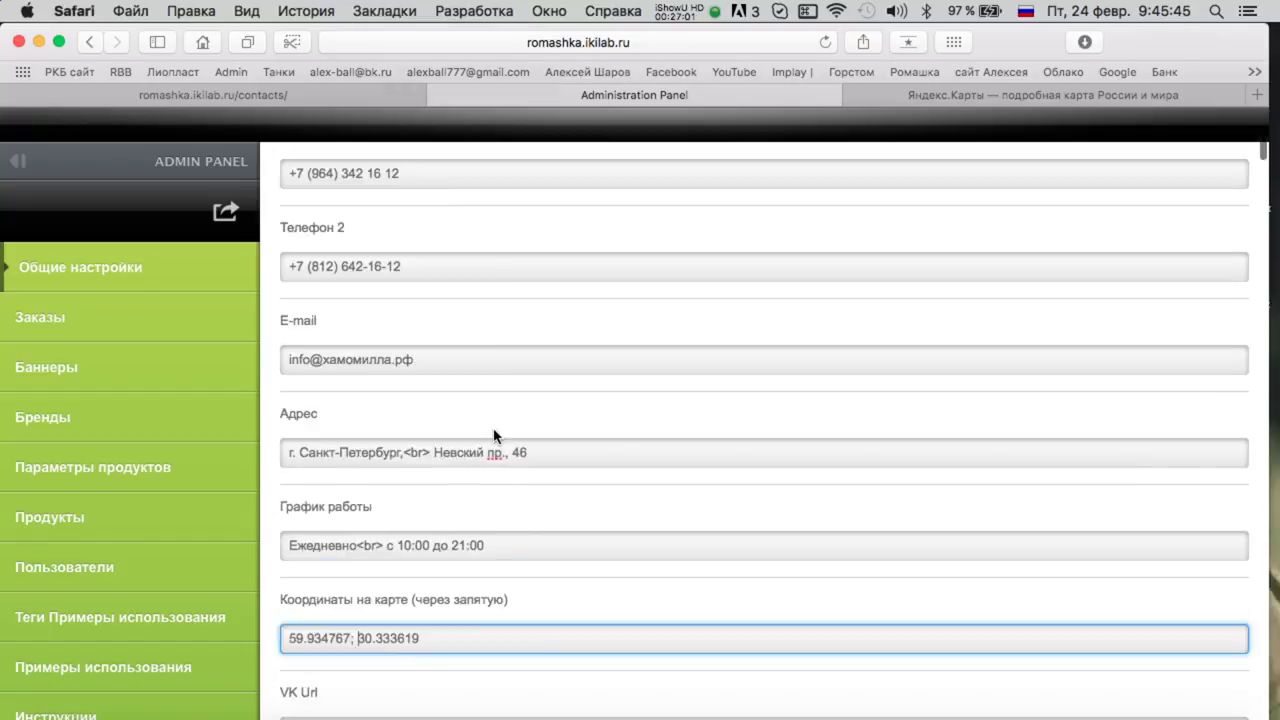
scroll(658, 365, up, 2)
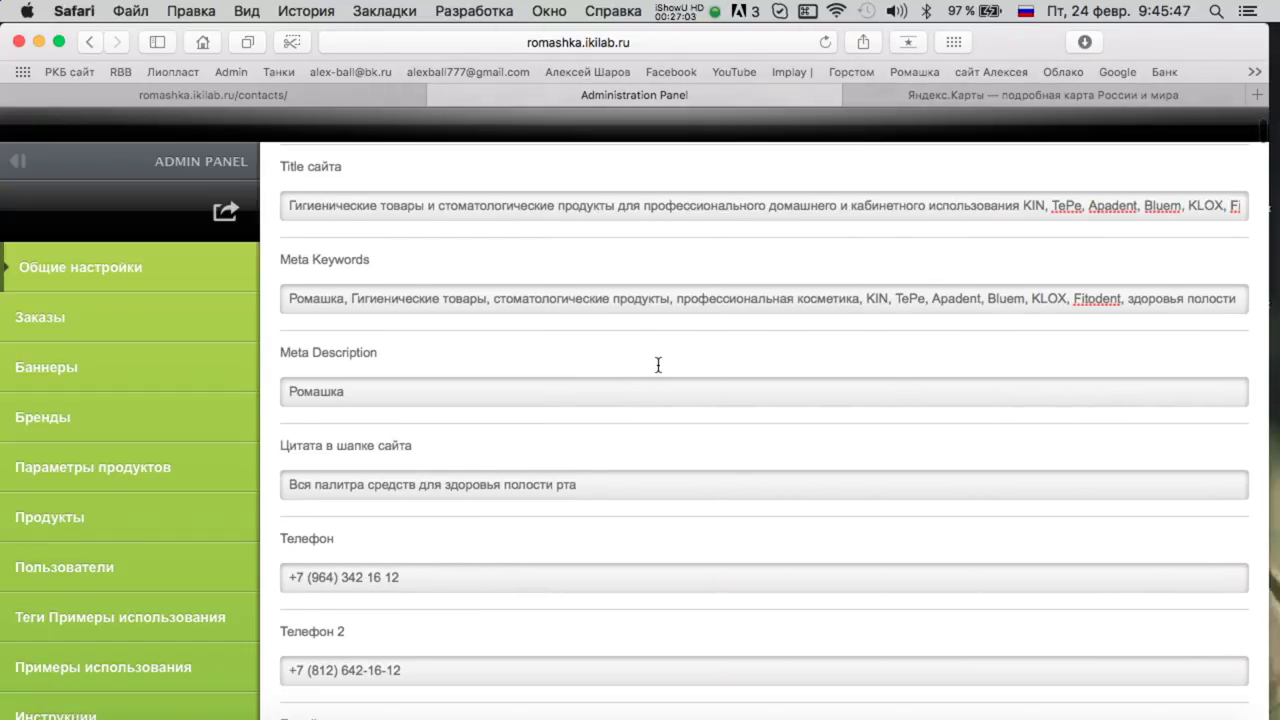
click(250, 97)
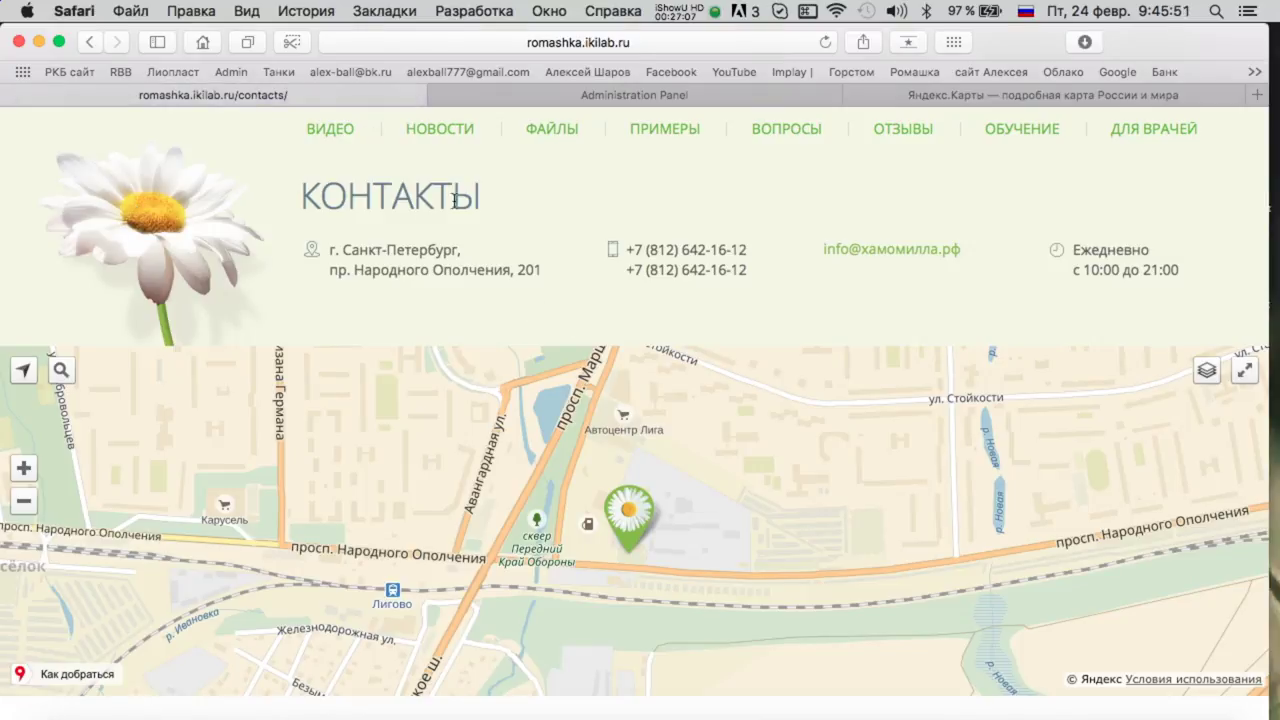
scroll(340, 130, up, 4)
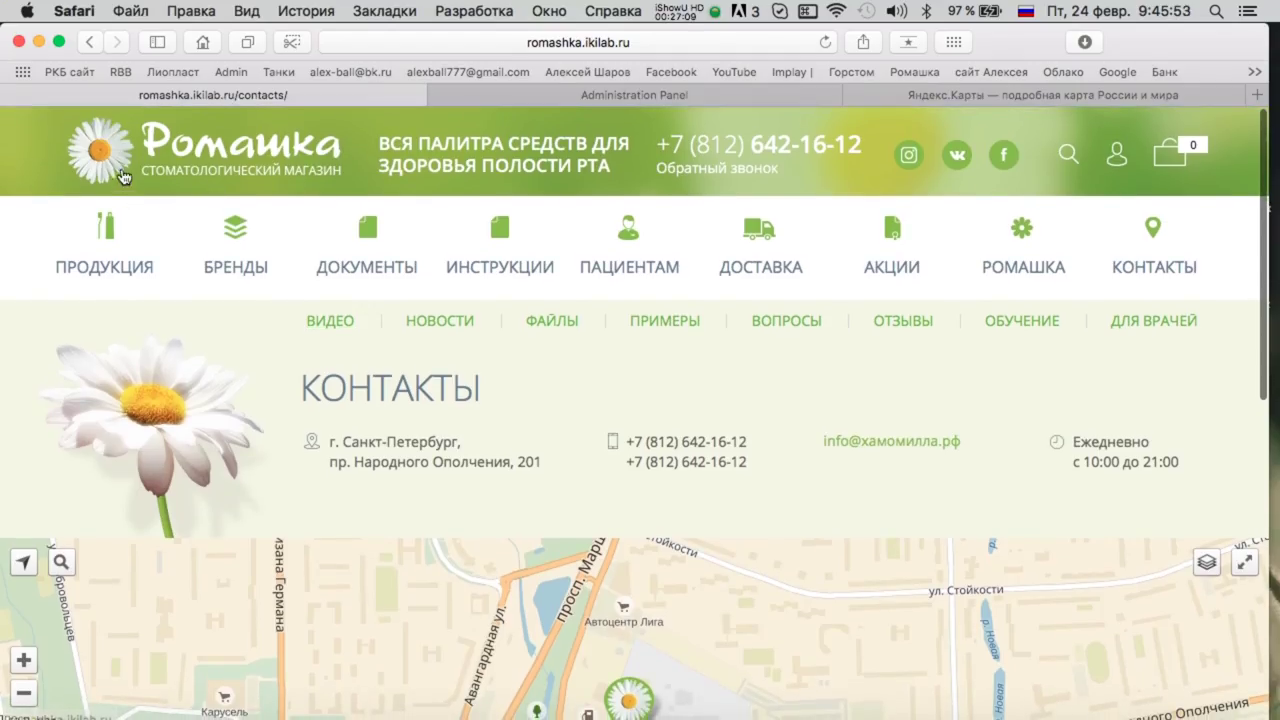
click(282, 153)
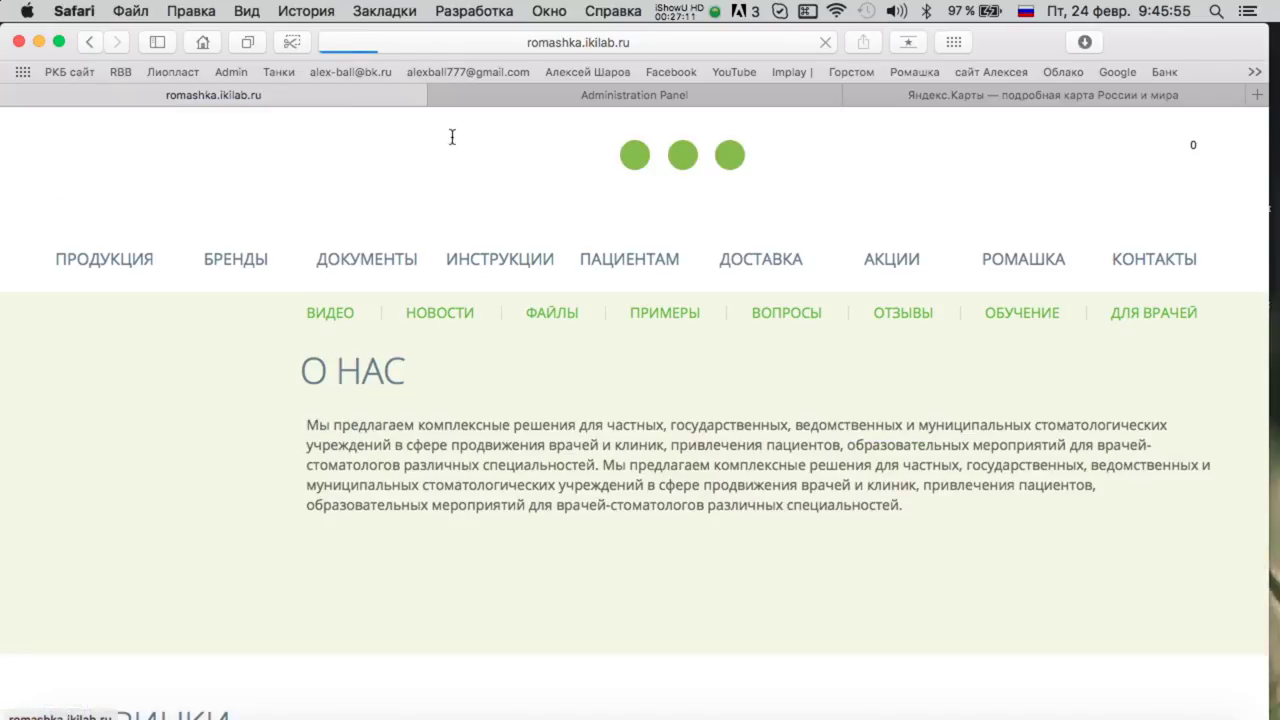